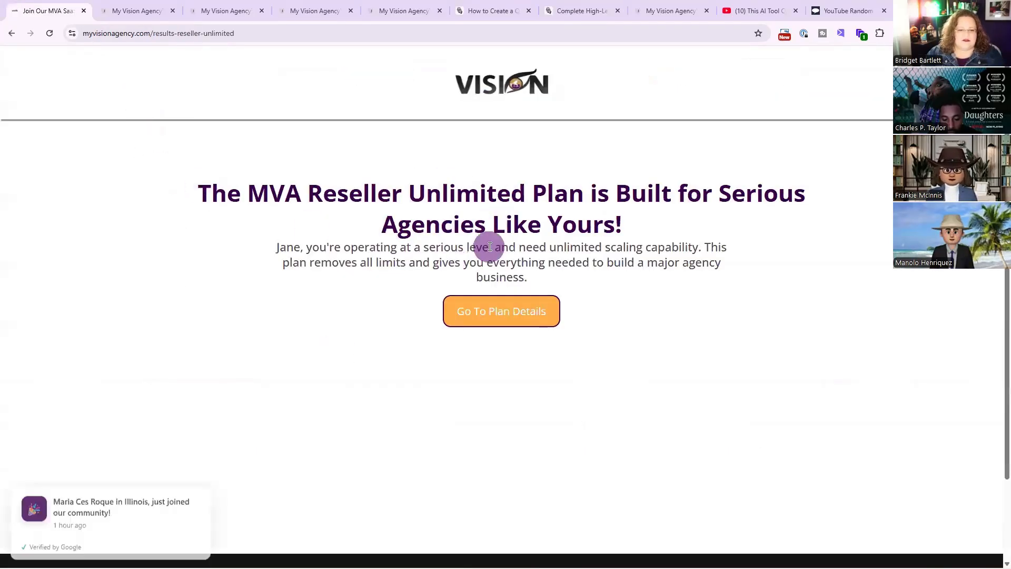
Review the Help Me Choose survey's slides and expand its Survey custom field group.
click(128, 5)
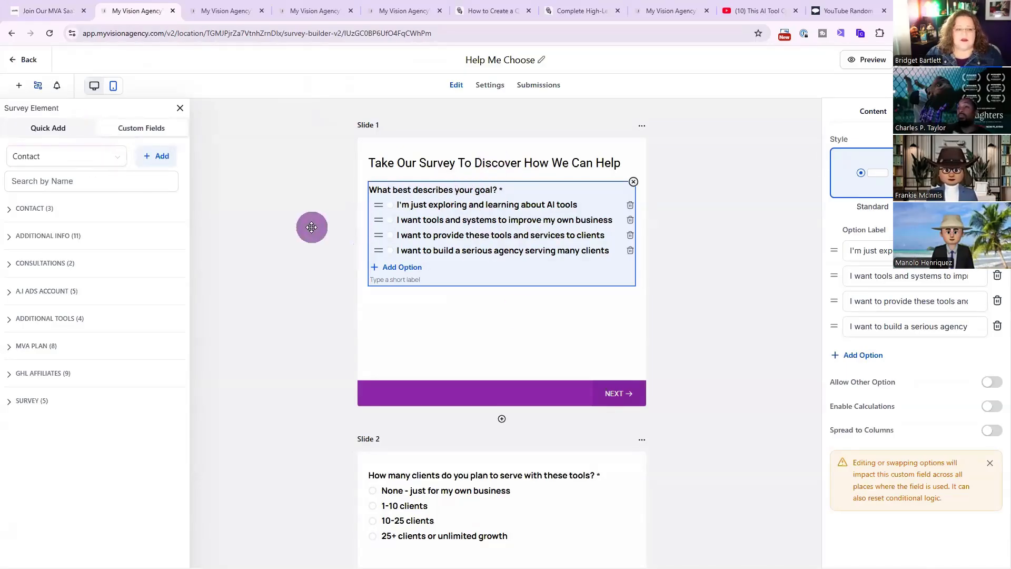
click(42, 128)
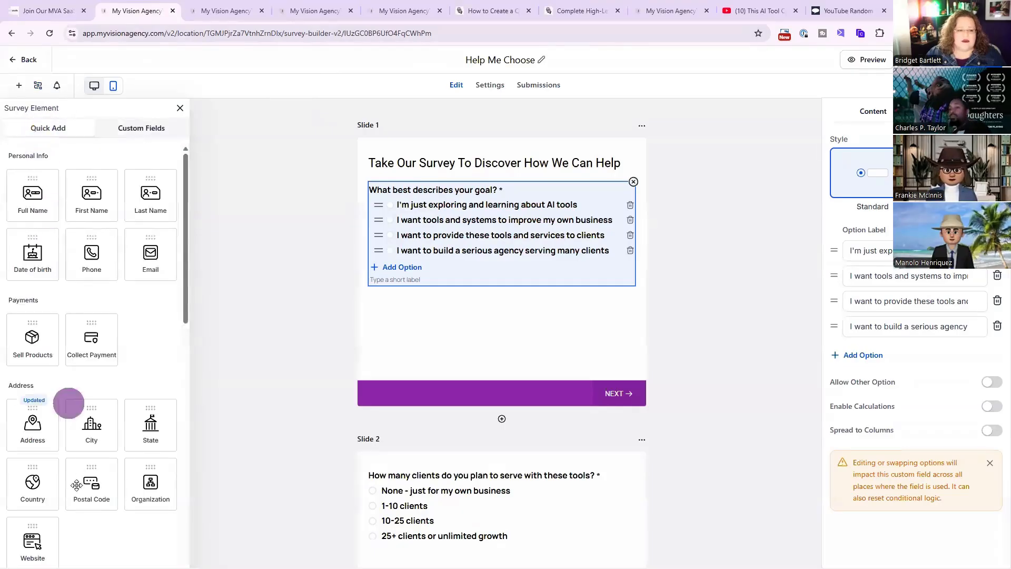
click(142, 128)
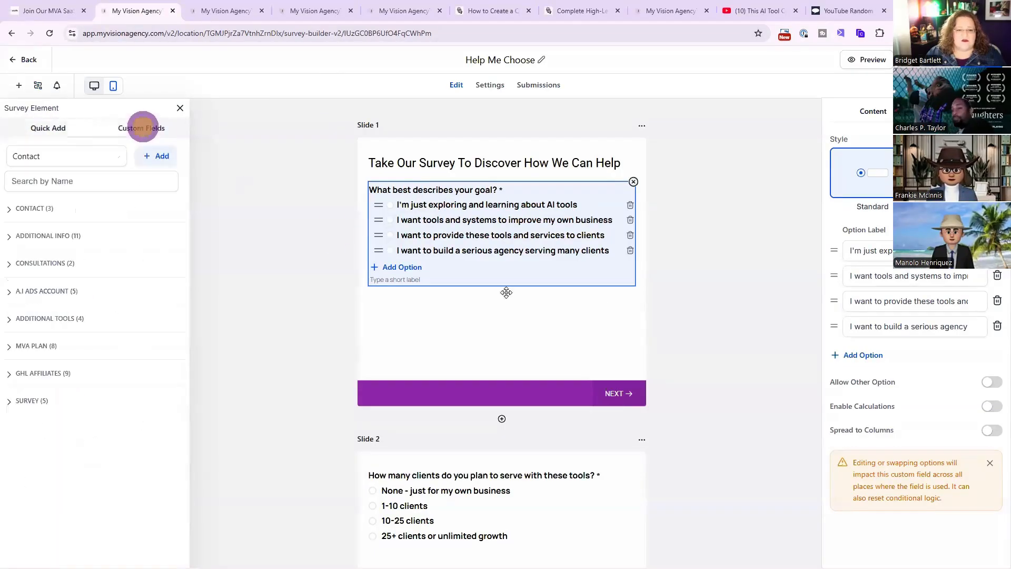
scroll(508, 255, down, 4)
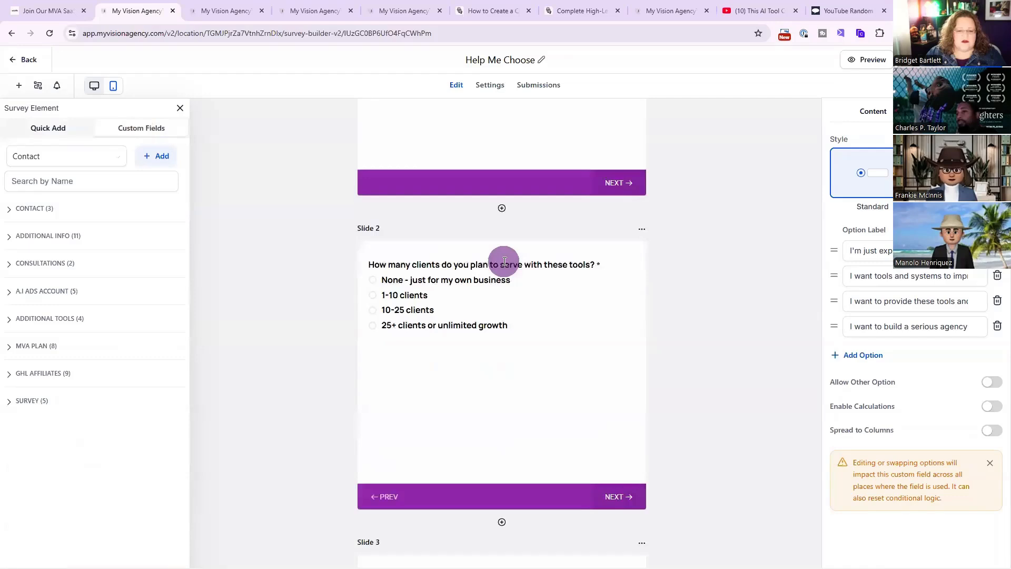
scroll(504, 261, down, 20)
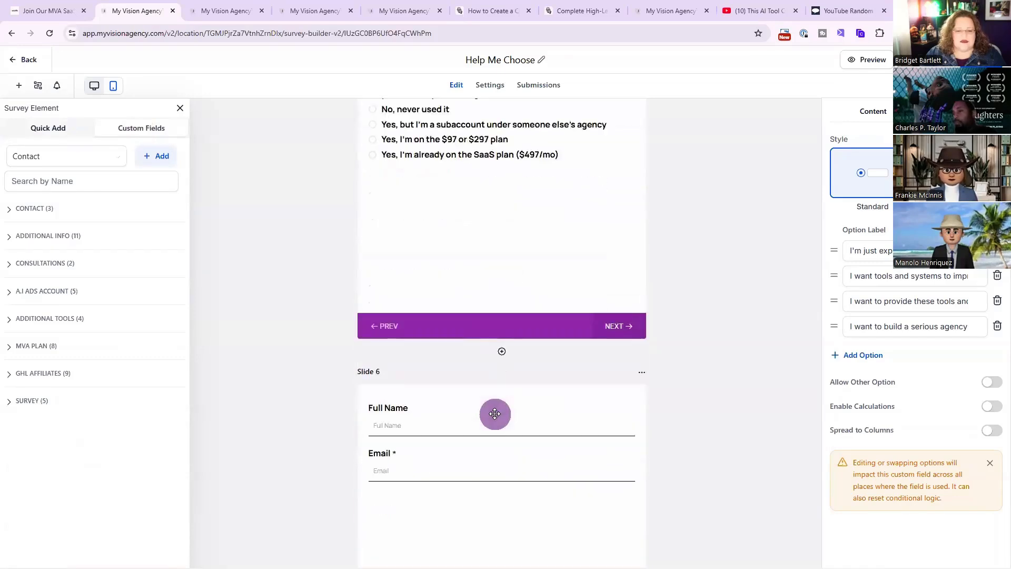
scroll(495, 413, down, 4)
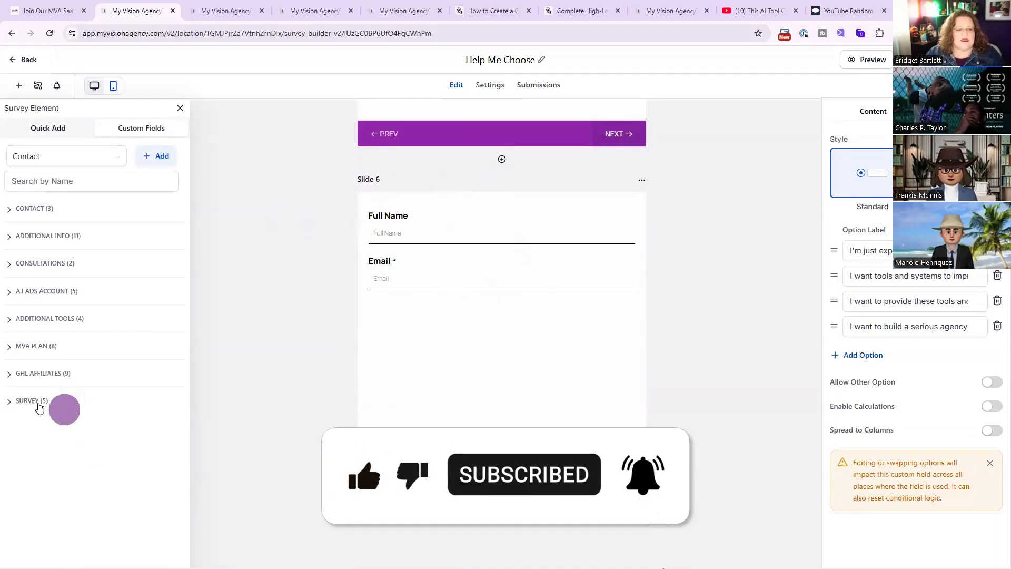
click(38, 405)
Switch tabs to review the test contact's Survey answers and the workflow trigger, returning to the survey builder.
click(233, 7)
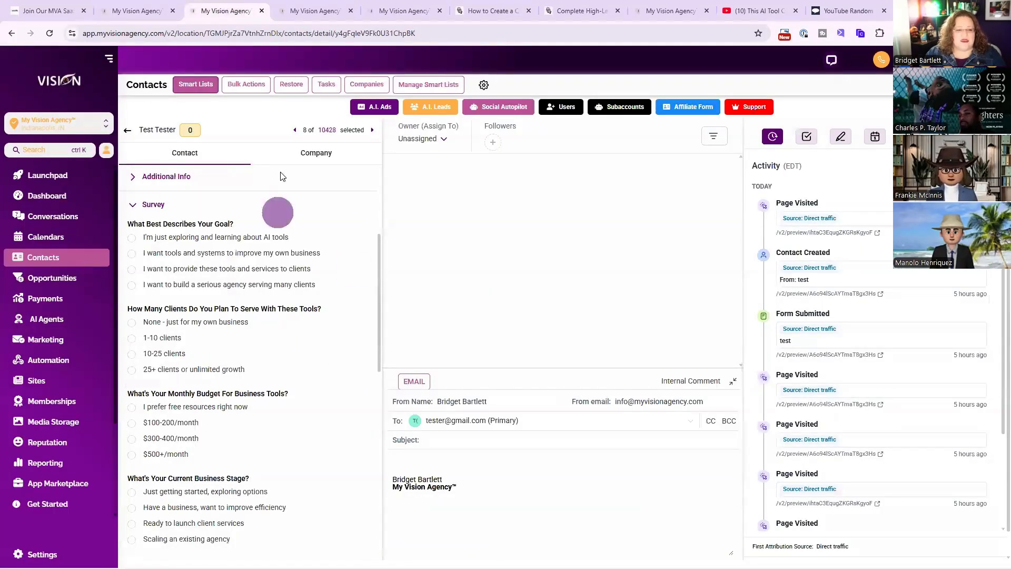
scroll(258, 343, down, 5)
scroll(262, 363, up, 5)
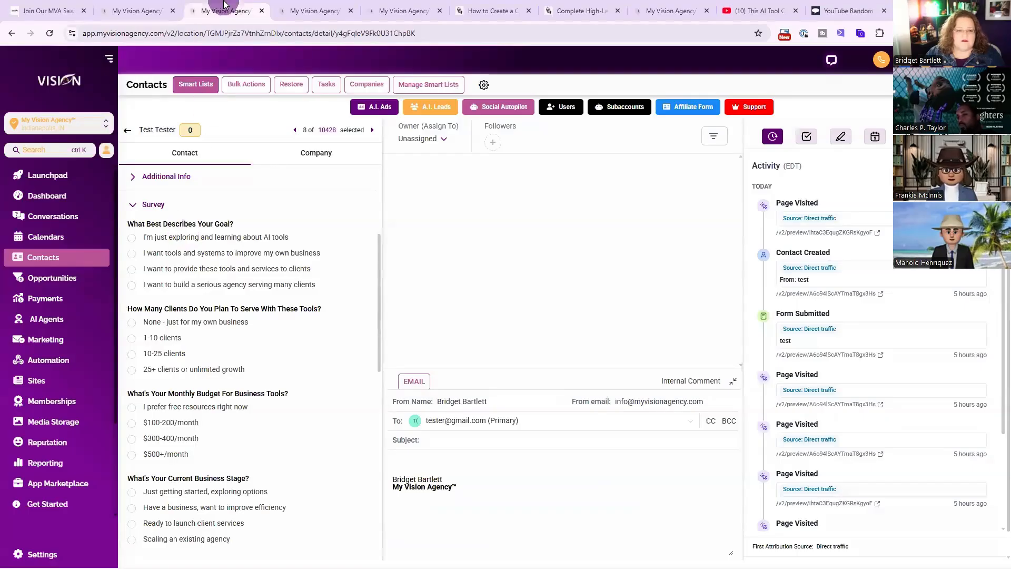
click(262, 11)
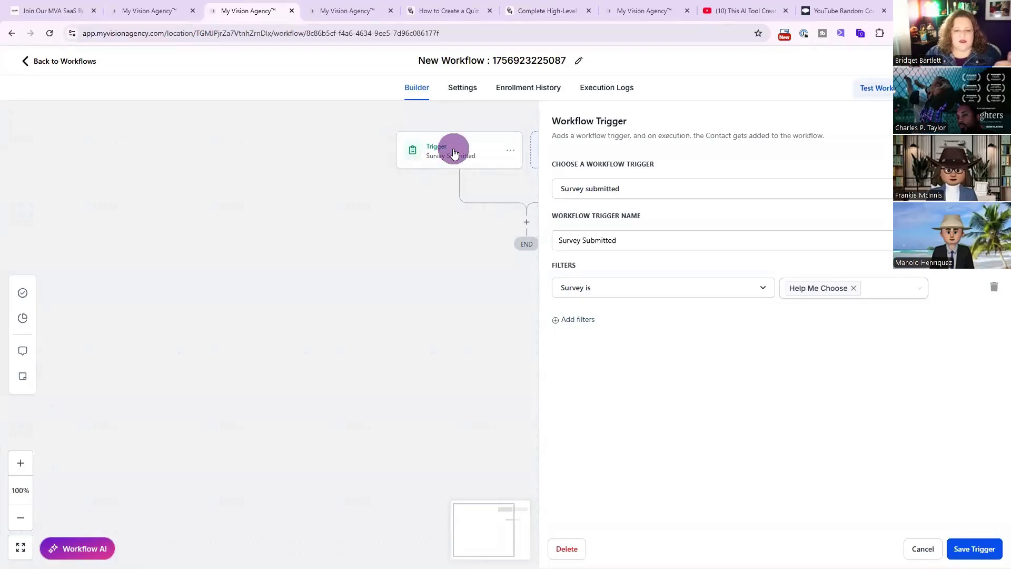
click(140, 9)
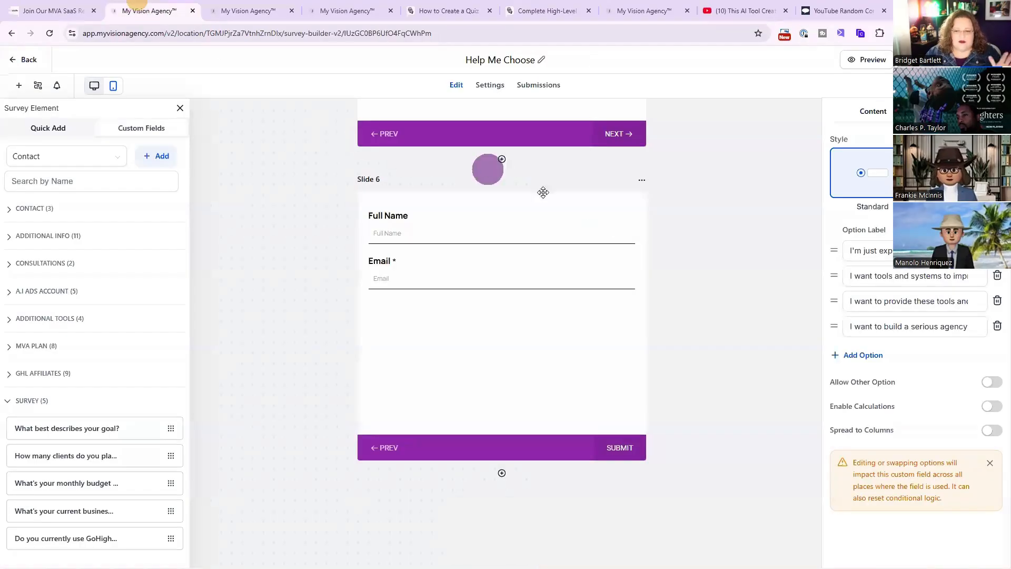
Toggle Enable Calculations on and back off for the goal question.
click(988, 410)
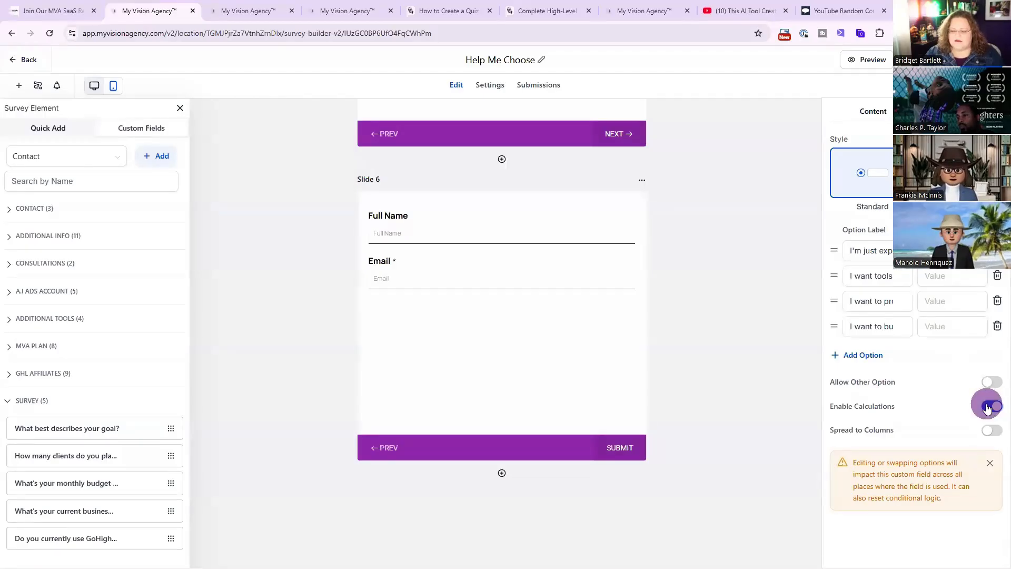
click(988, 408)
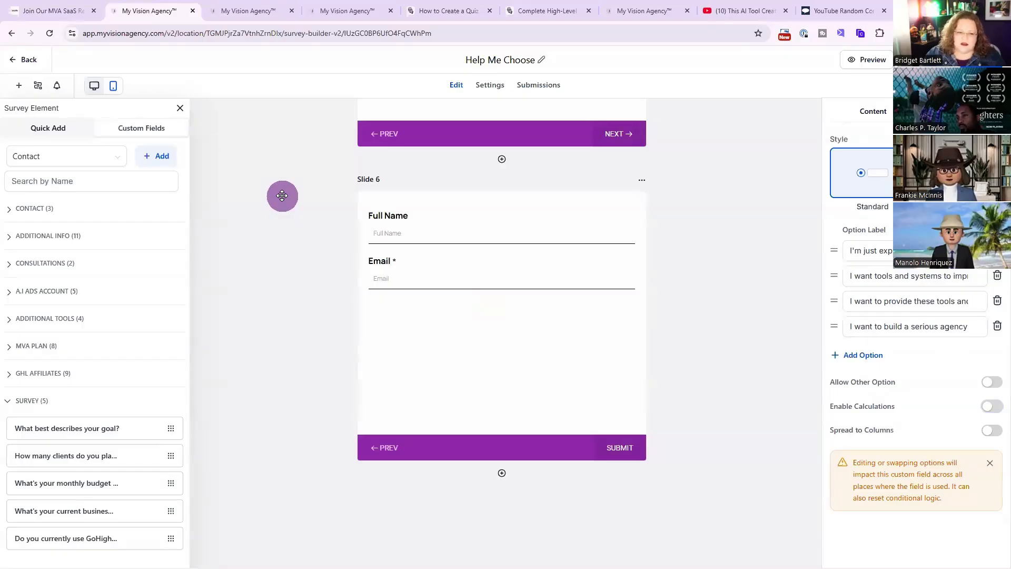
Try adding a second filter to the Survey Submitted trigger, remove it, and save the trigger.
click(248, 5)
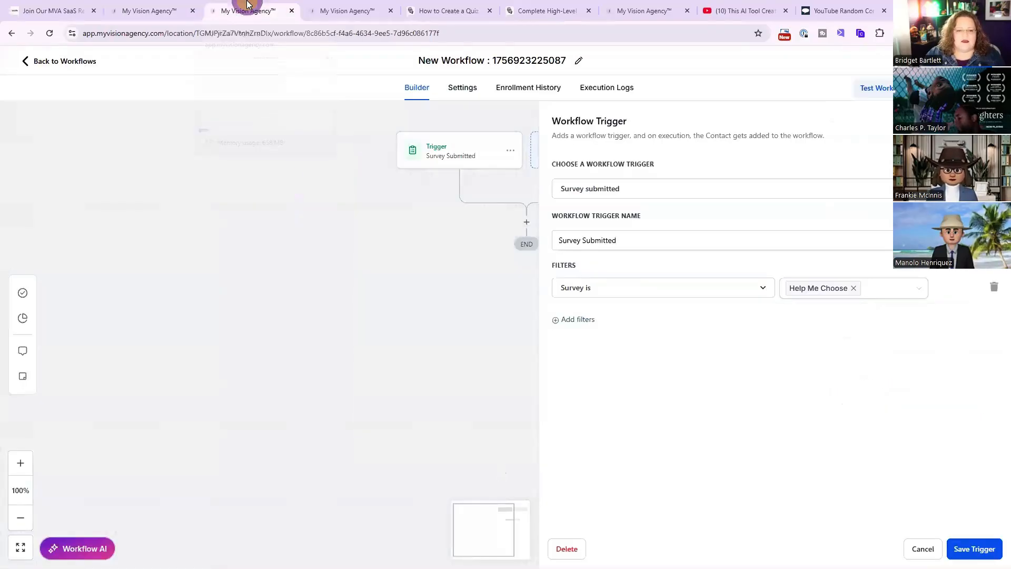
click(456, 150)
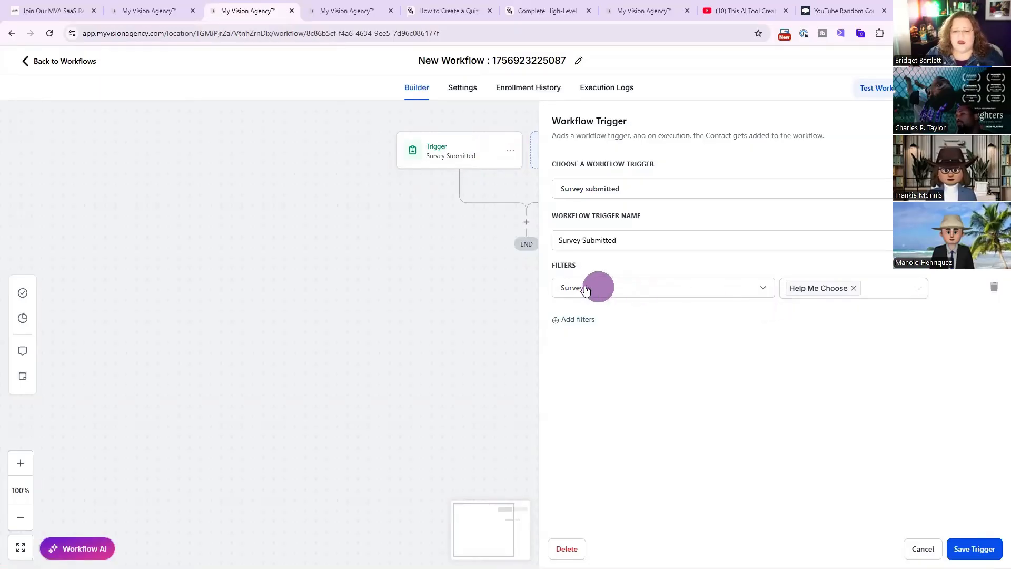
click(567, 319)
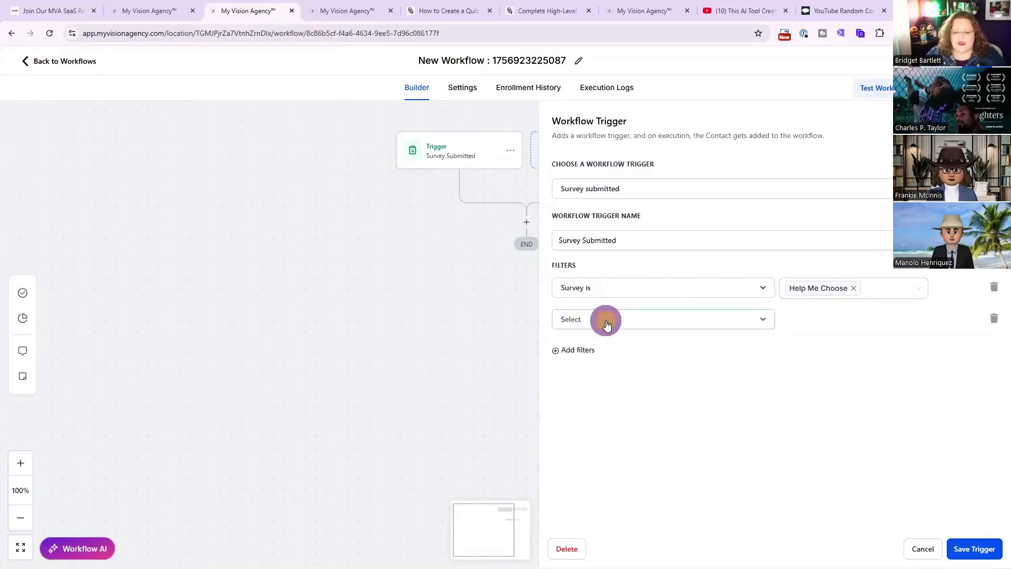
click(606, 320)
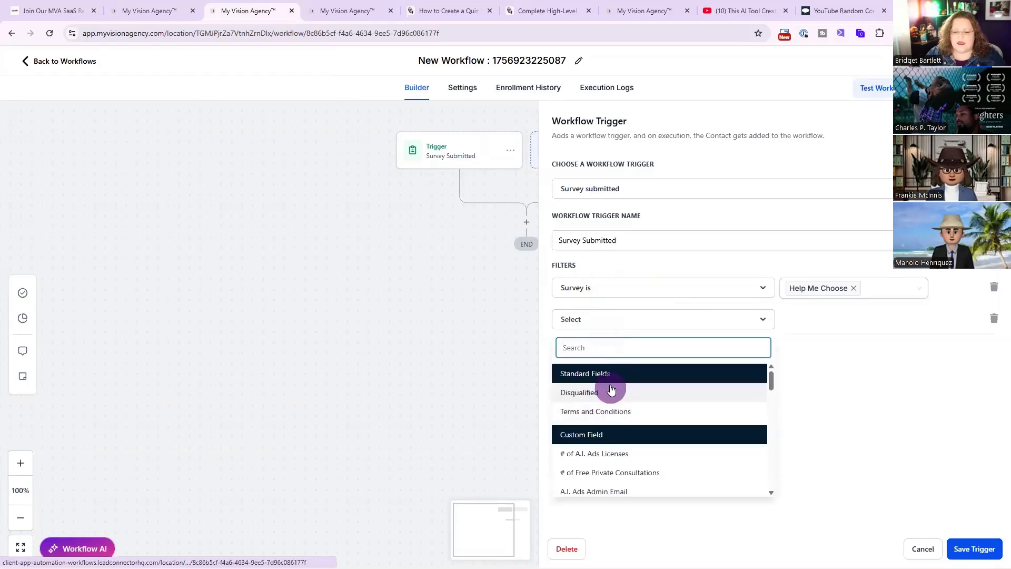
scroll(603, 454, down, 5)
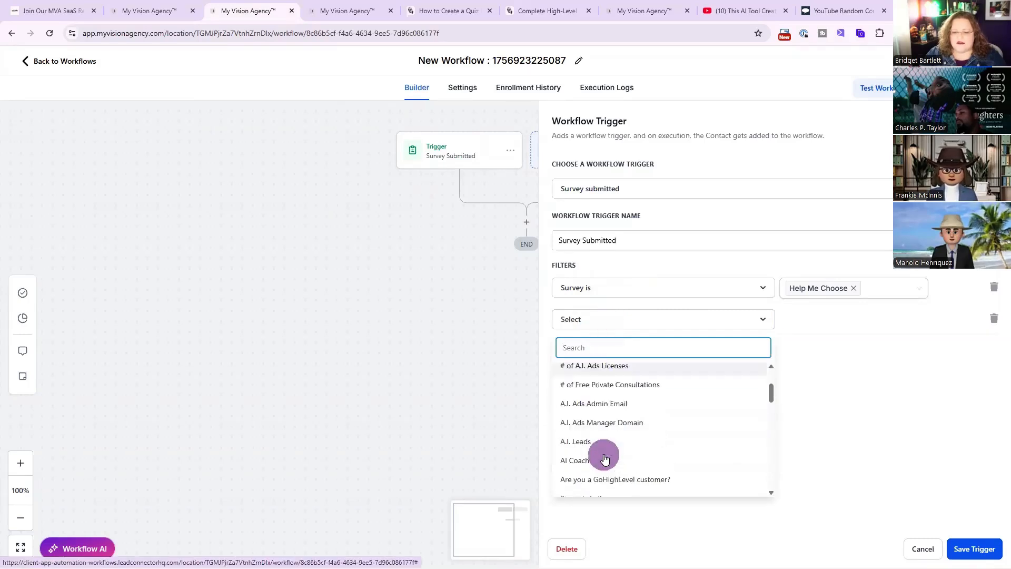
scroll(603, 454, up, 6)
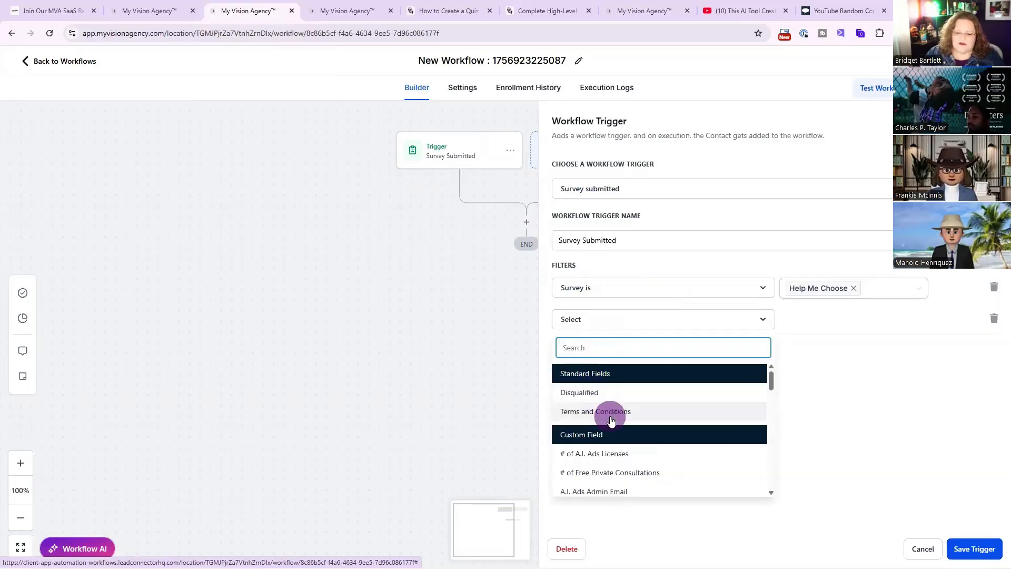
click(922, 554)
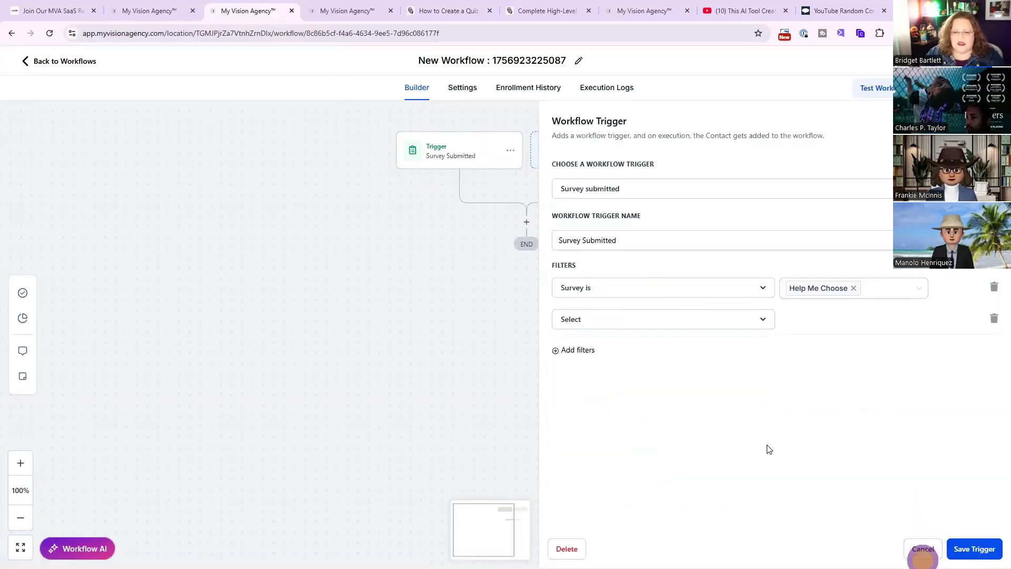
click(993, 318)
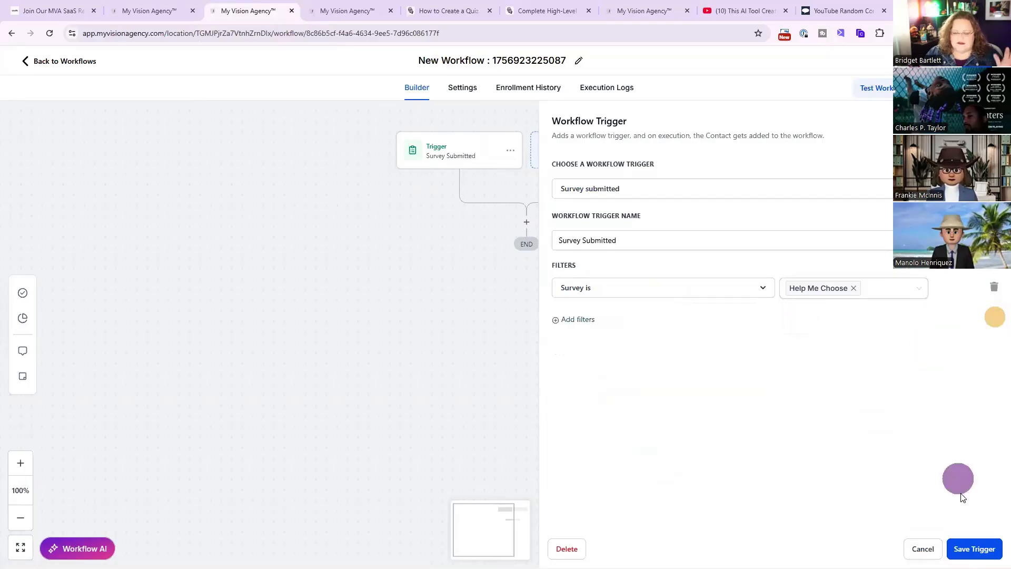
click(975, 548)
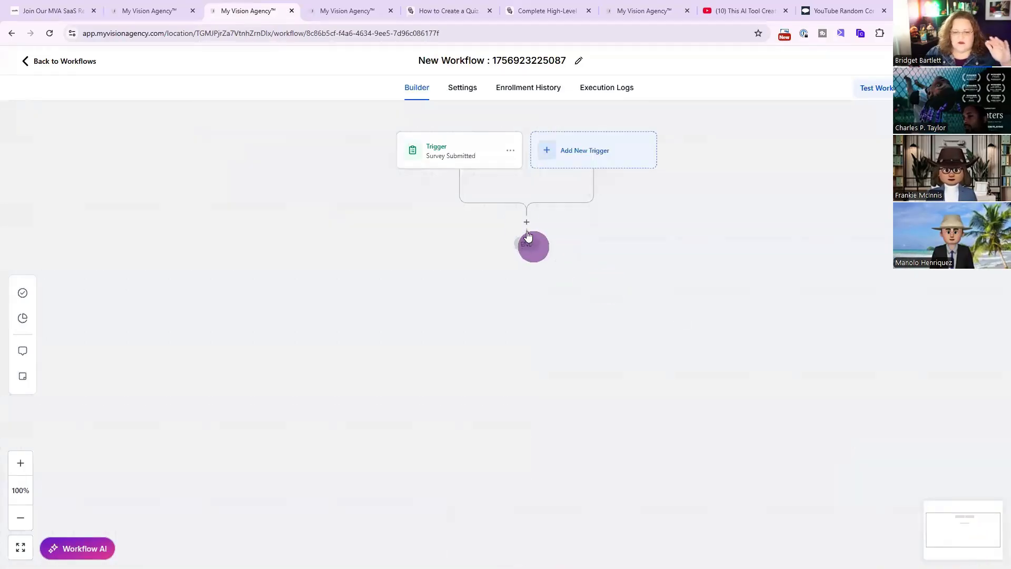
Add an If / Else action below the Survey Submitted trigger.
click(526, 221)
click(803, 168)
text(if)
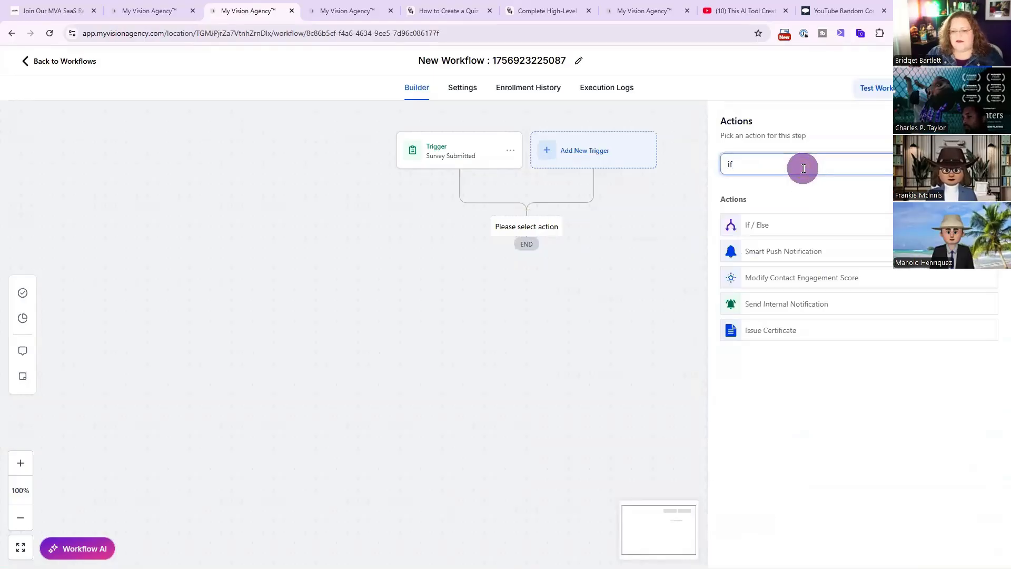
click(770, 224)
Set the branch condition's field to the contact field Do you currently use GoHighLevel?
click(633, 359)
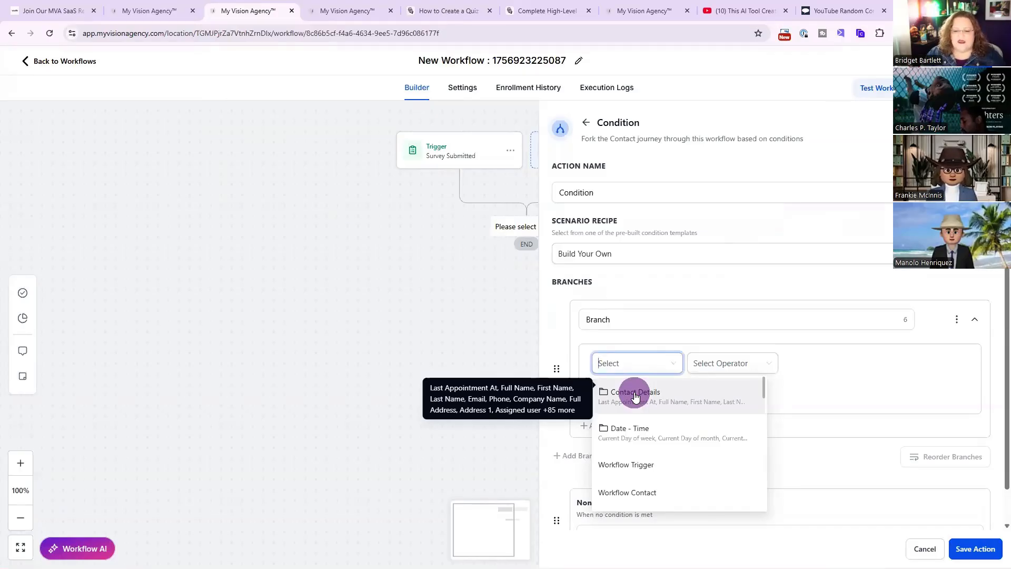
click(635, 396)
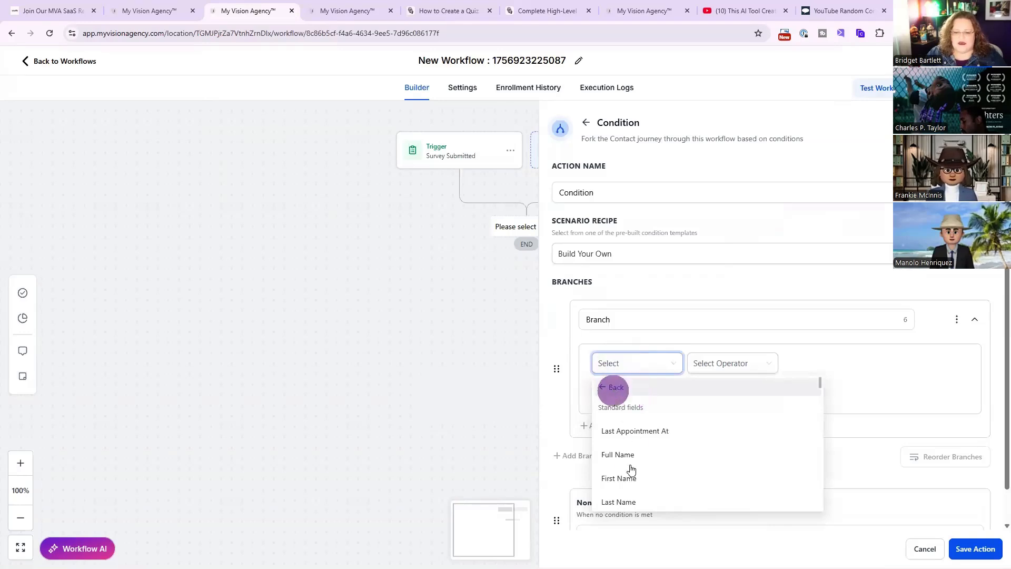
scroll(642, 474, down, 10)
scroll(648, 479, down, 10)
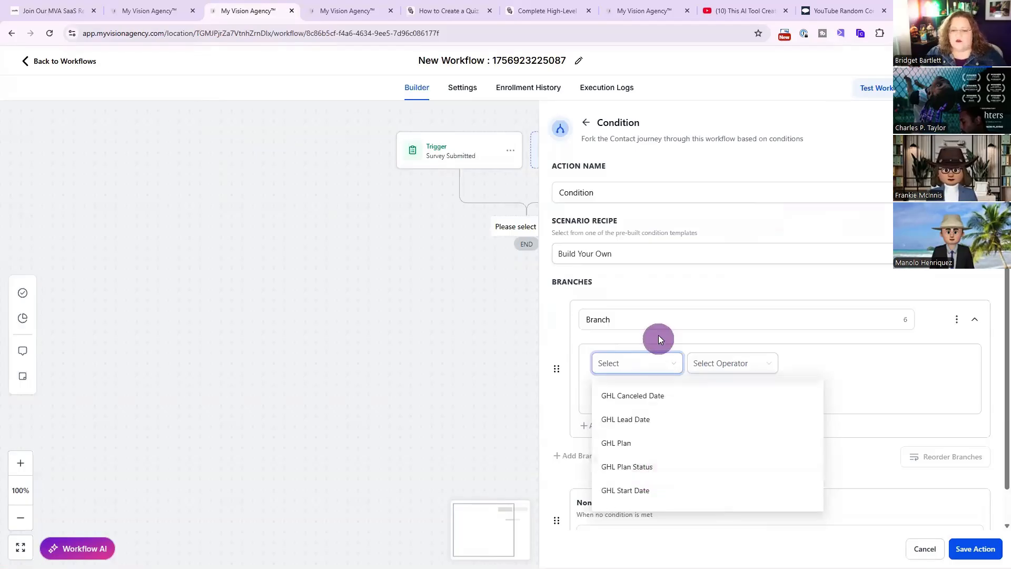
scroll(653, 424, up, 3)
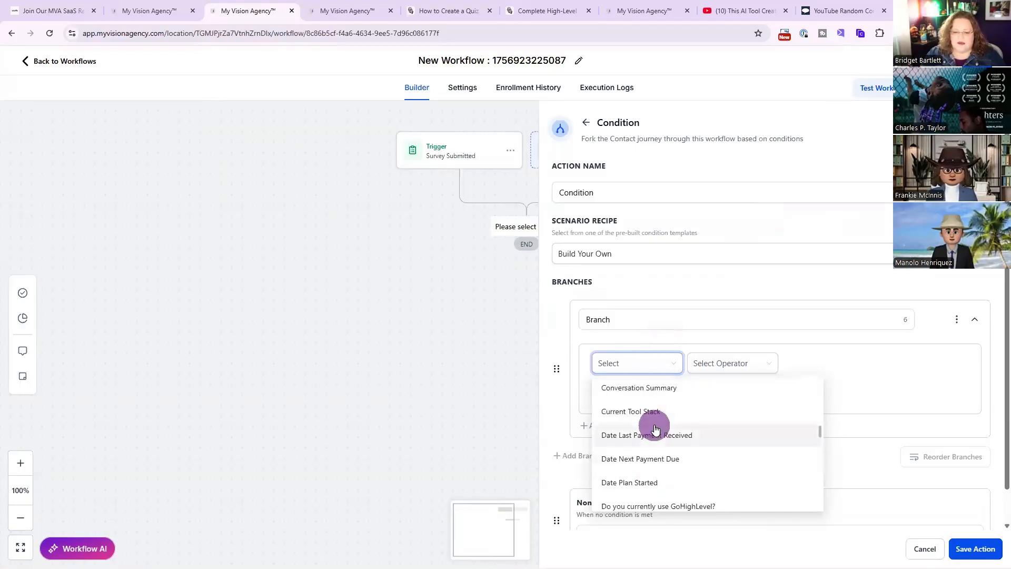
scroll(666, 449, down, 1)
click(672, 453)
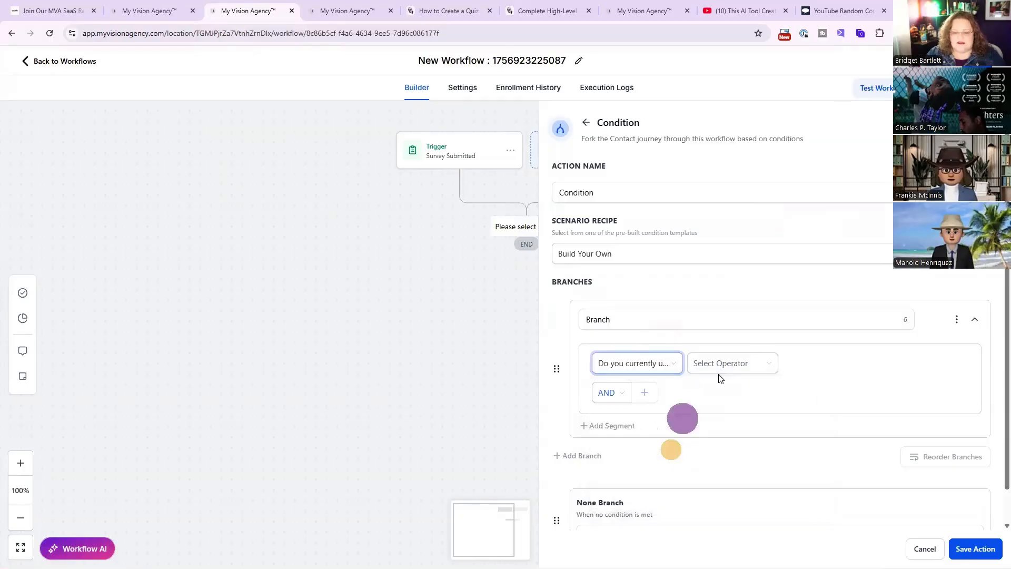
Make the branch match when the answer Is No, never used it, and save the action.
click(713, 370)
click(720, 388)
click(838, 361)
click(824, 389)
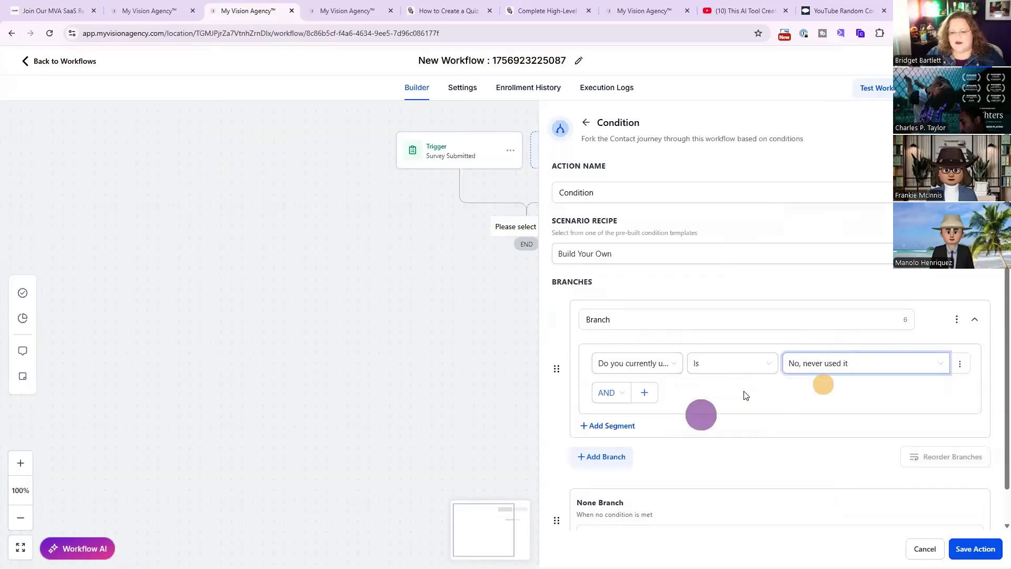
scroll(665, 406, down, 1)
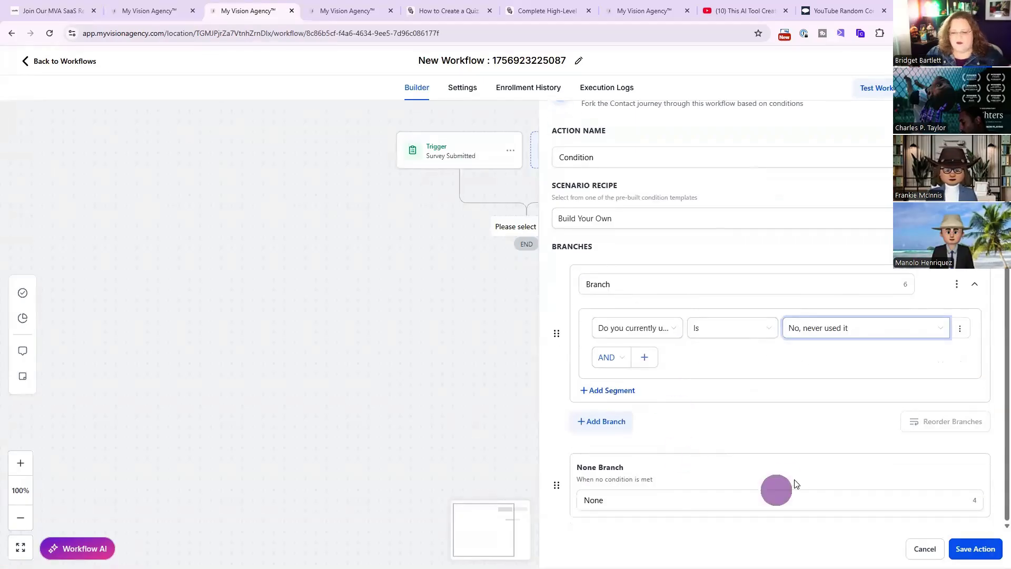
click(975, 548)
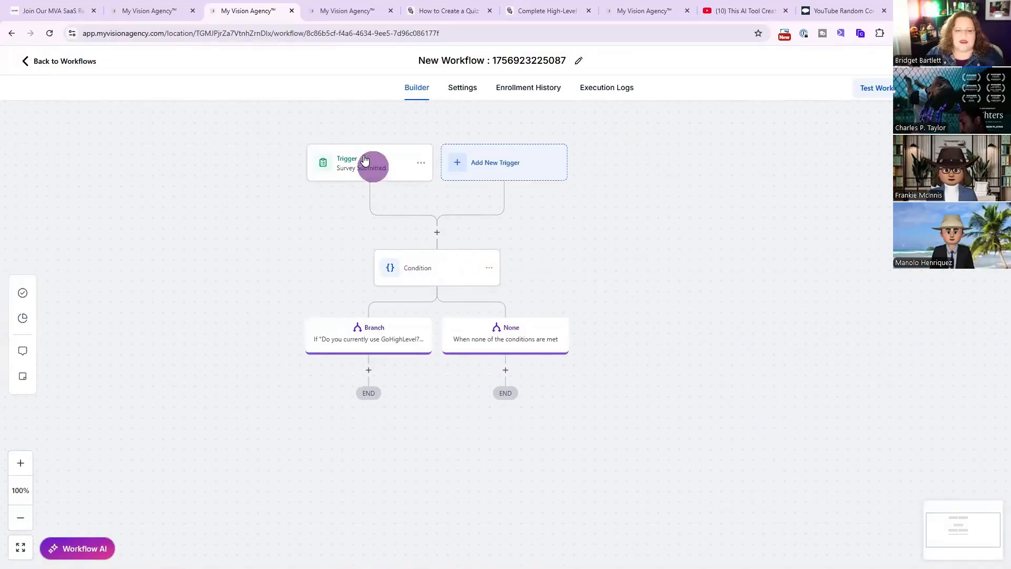
Delete the Condition action from the workflow.
click(489, 267)
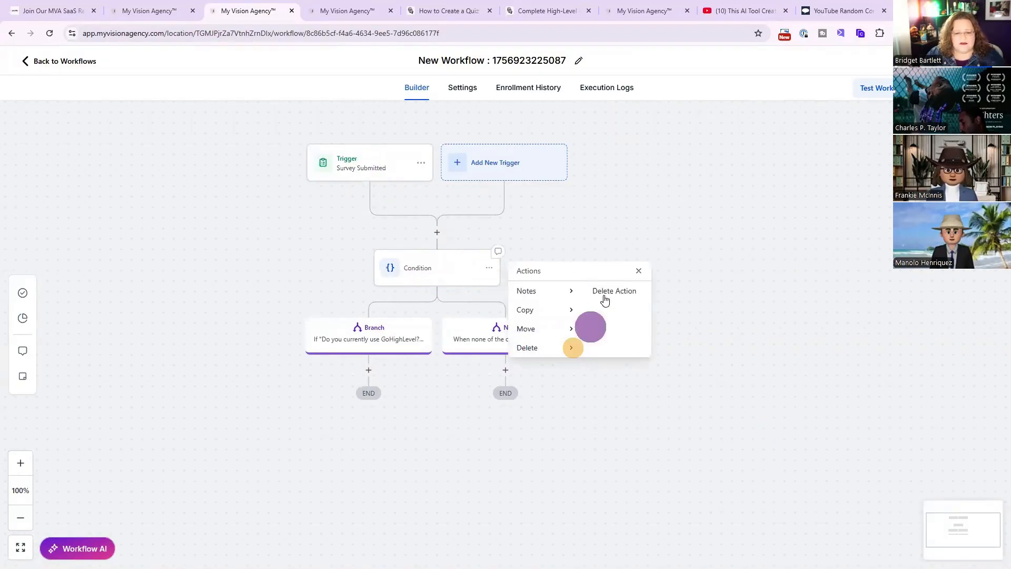
click(609, 291)
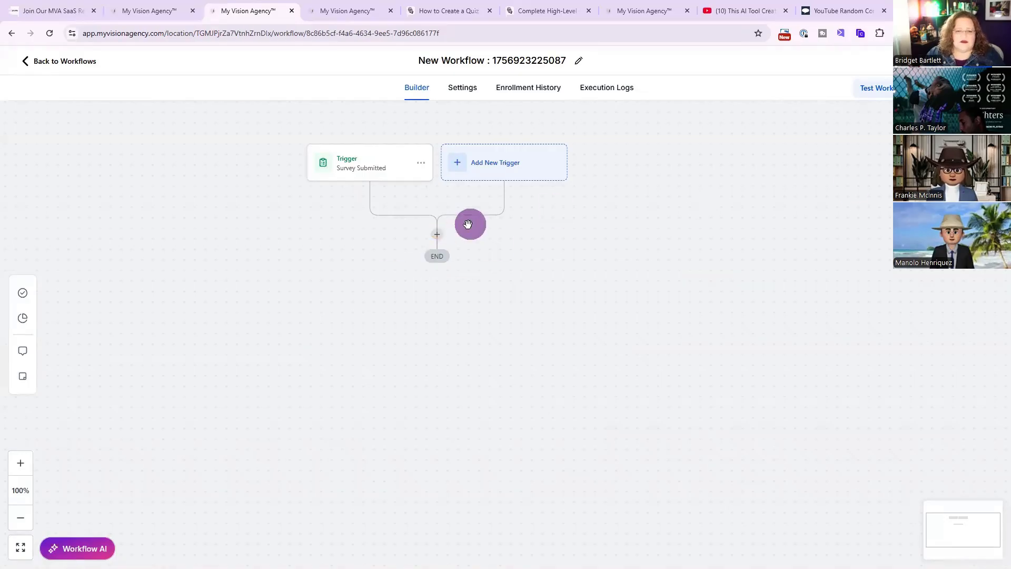
Open the action list for a new step below the trigger, then switch to the community page tab.
click(437, 232)
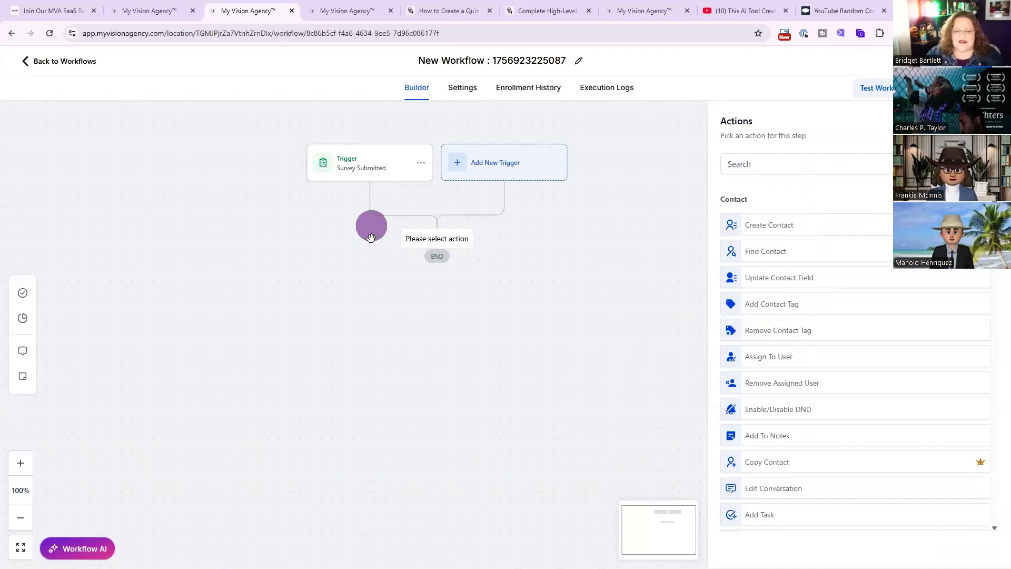
drag(342, 309, 383, 305)
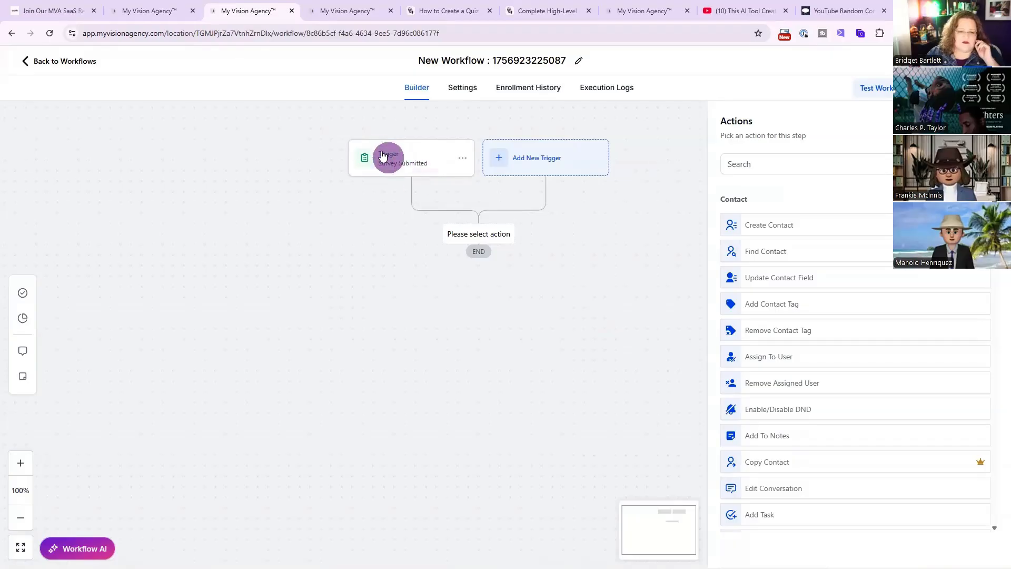
click(348, 10)
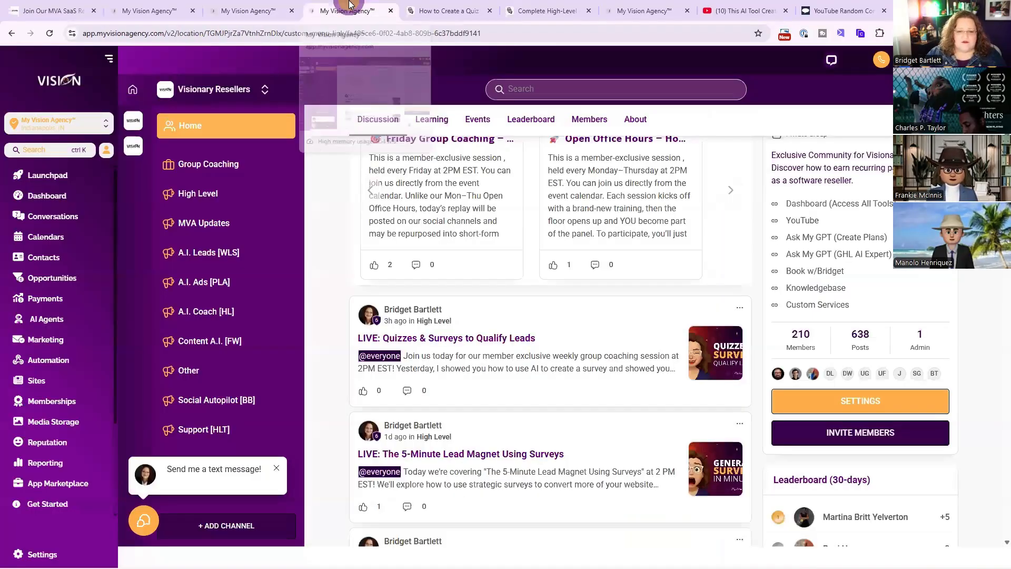
Open the community posts about lead magnet surveys and quizzes to read their descriptions.
scroll(577, 371, down, 2)
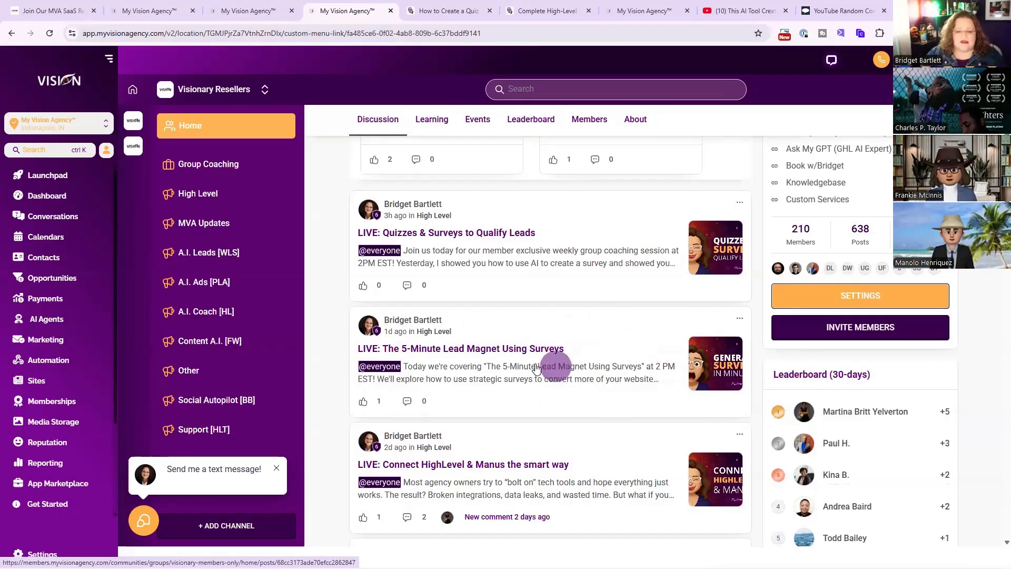
click(511, 373)
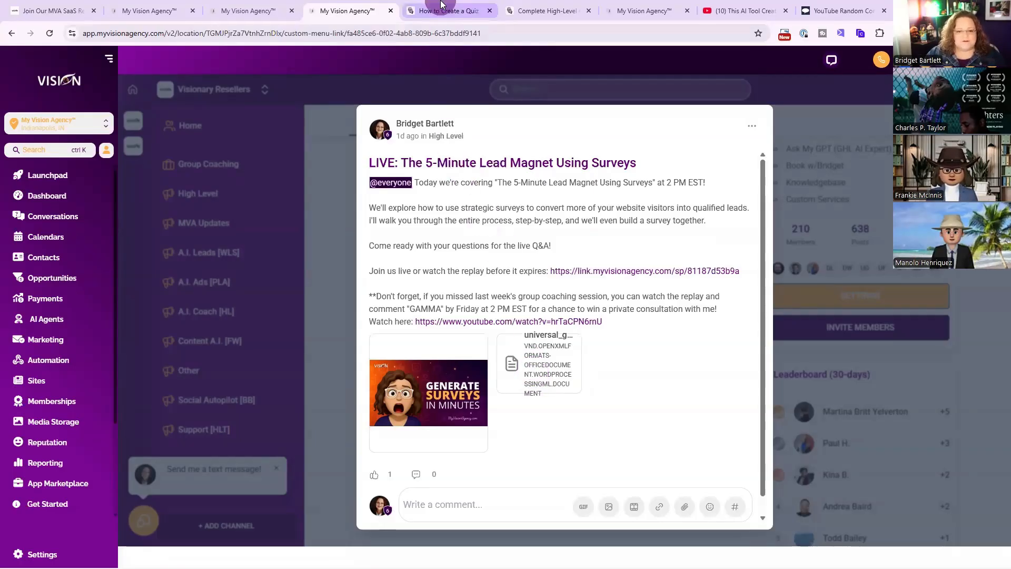
click(342, 115)
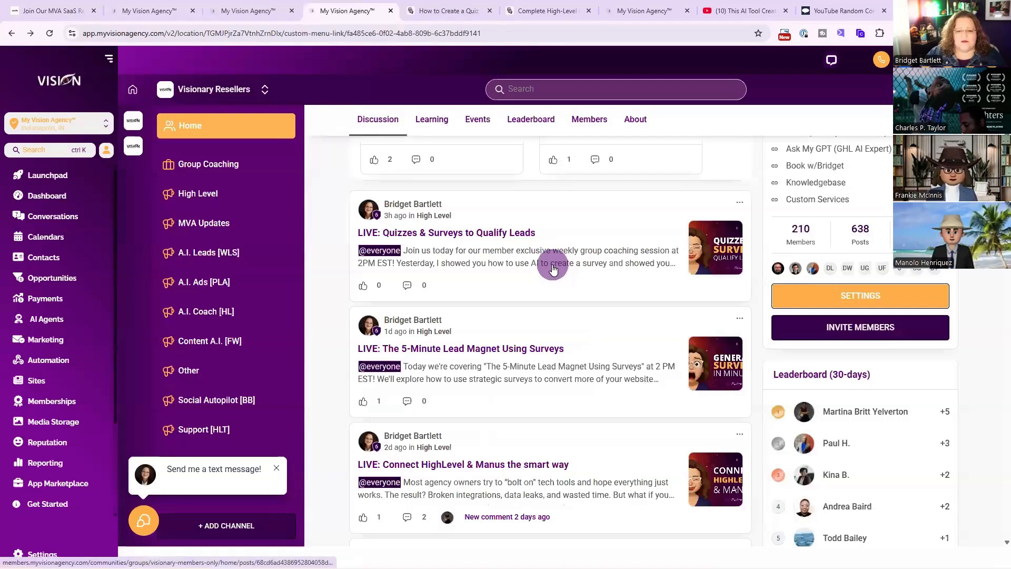
scroll(553, 270, up, 1)
click(542, 309)
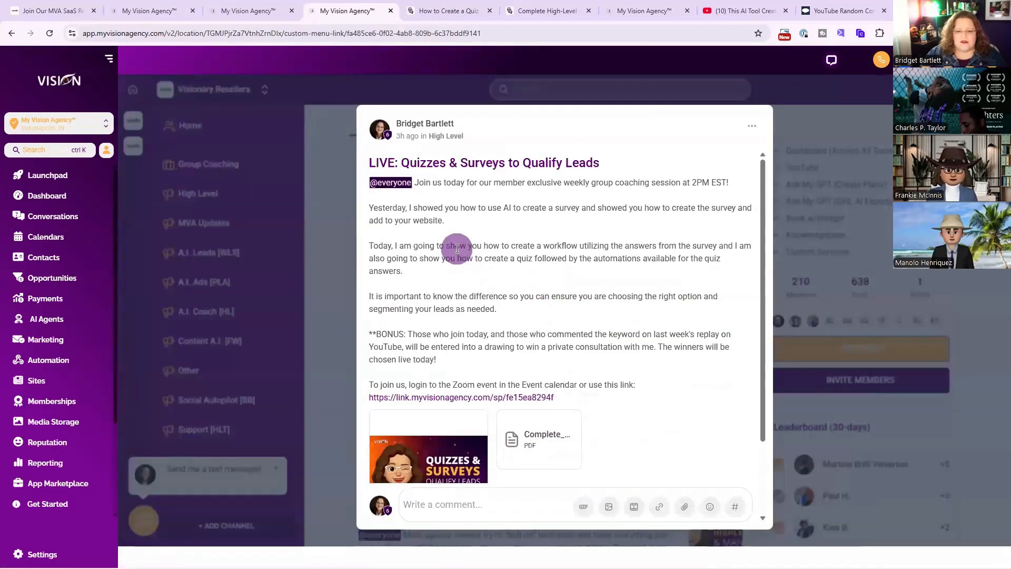
Switch to the quiz-builder AI conversation and read through its quiz scoring, tiers and results guidance.
click(423, 5)
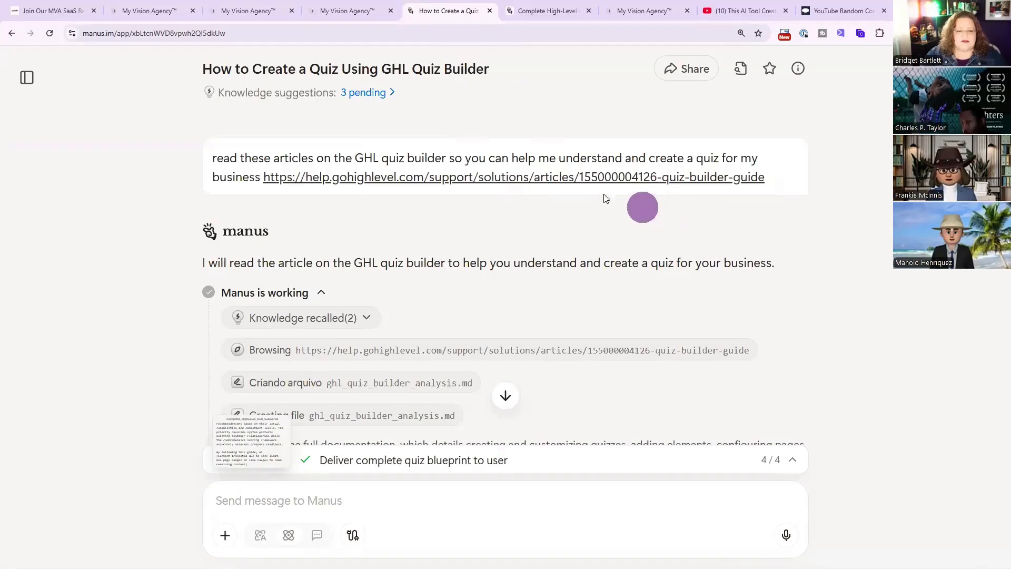
scroll(639, 249, down, 10)
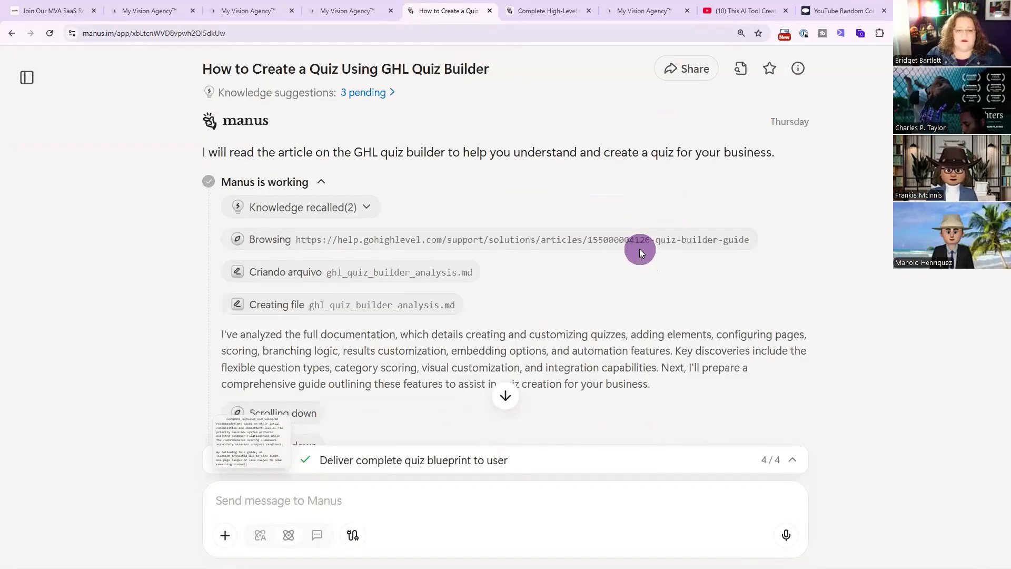
scroll(640, 249, down, 15)
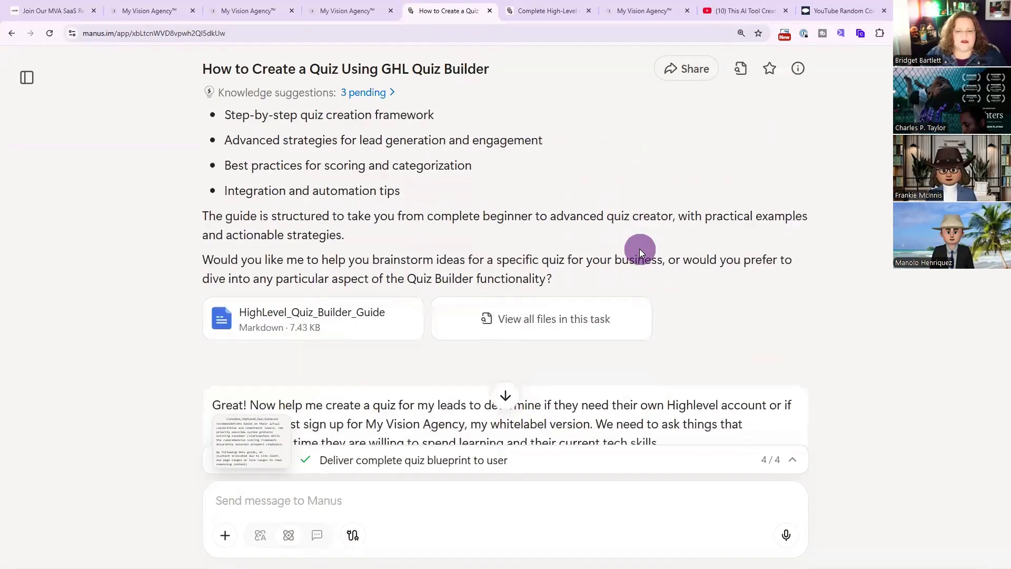
scroll(640, 249, down, 20)
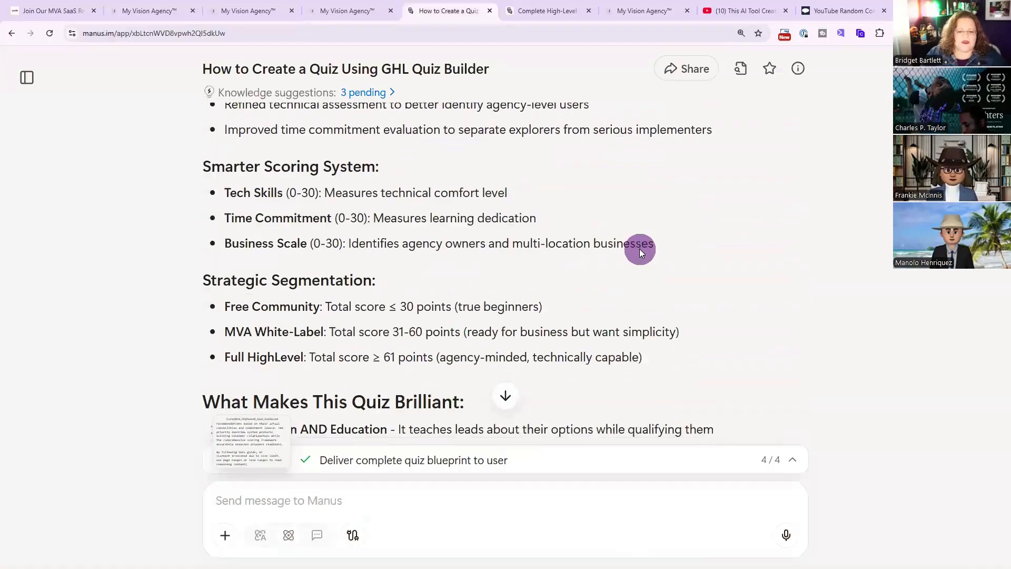
scroll(640, 249, down, 15)
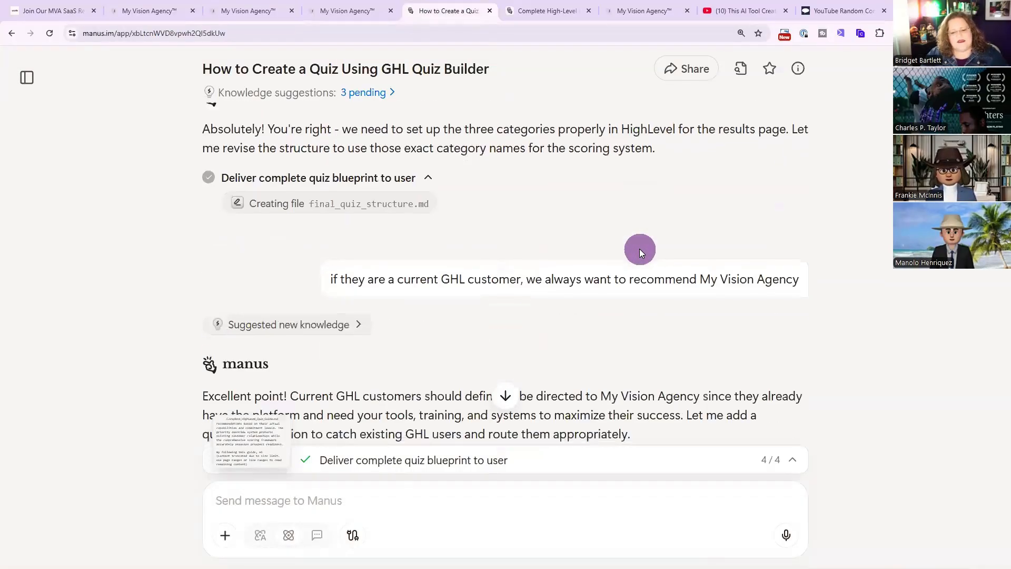
scroll(640, 248, down, 7)
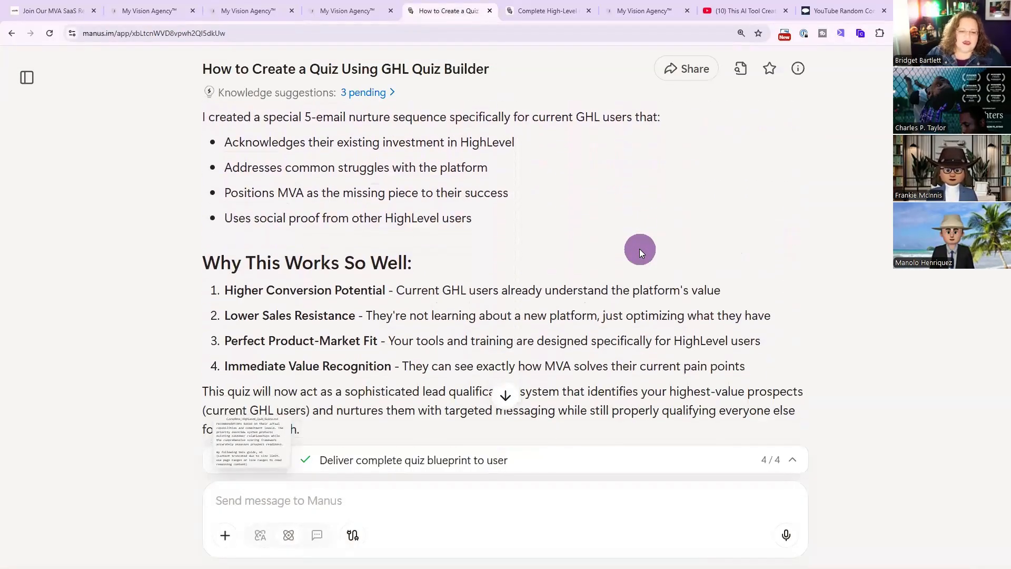
scroll(640, 249, down, 20)
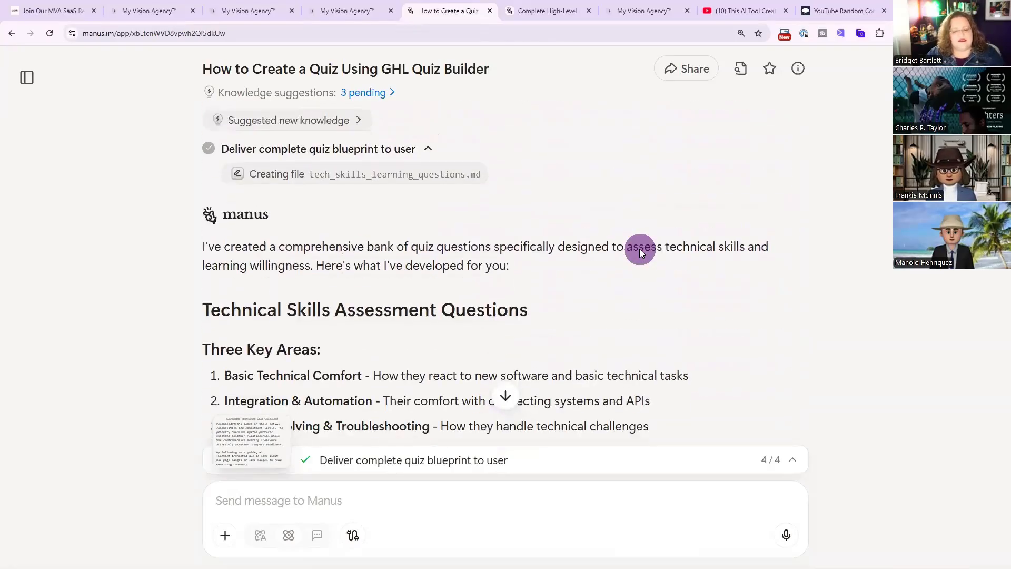
scroll(639, 248, down, 20)
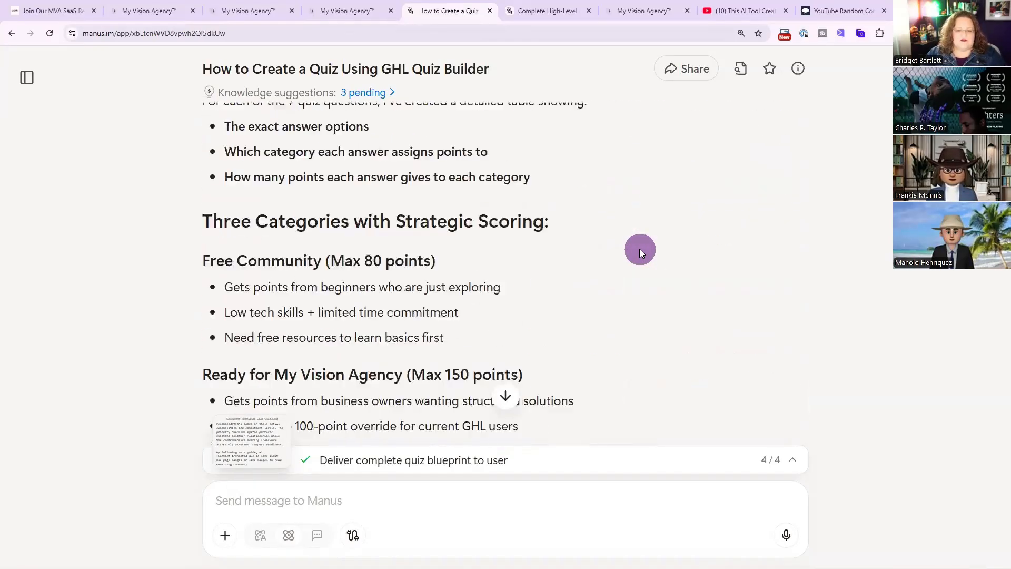
scroll(640, 249, down, 20)
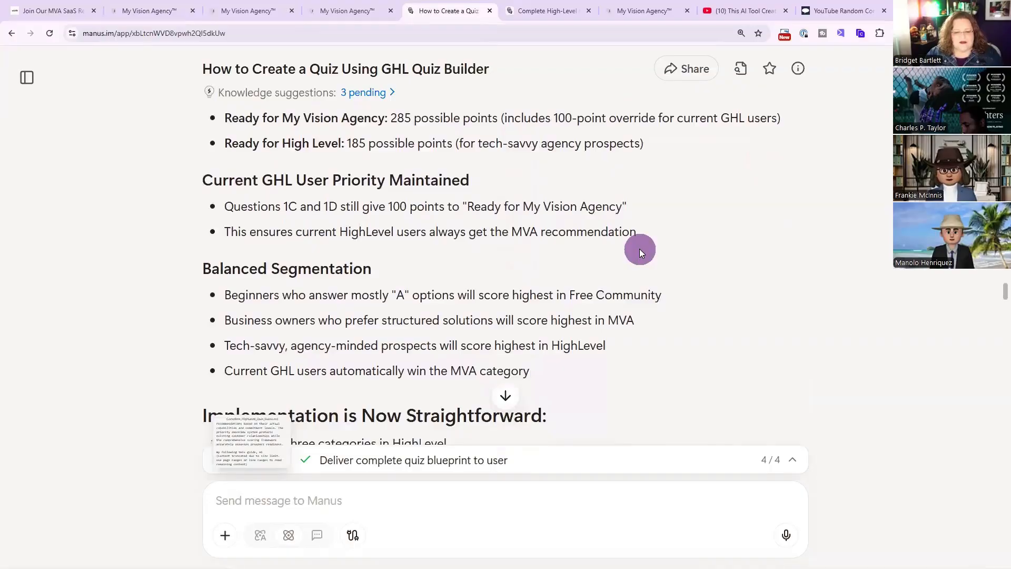
scroll(640, 249, down, 15)
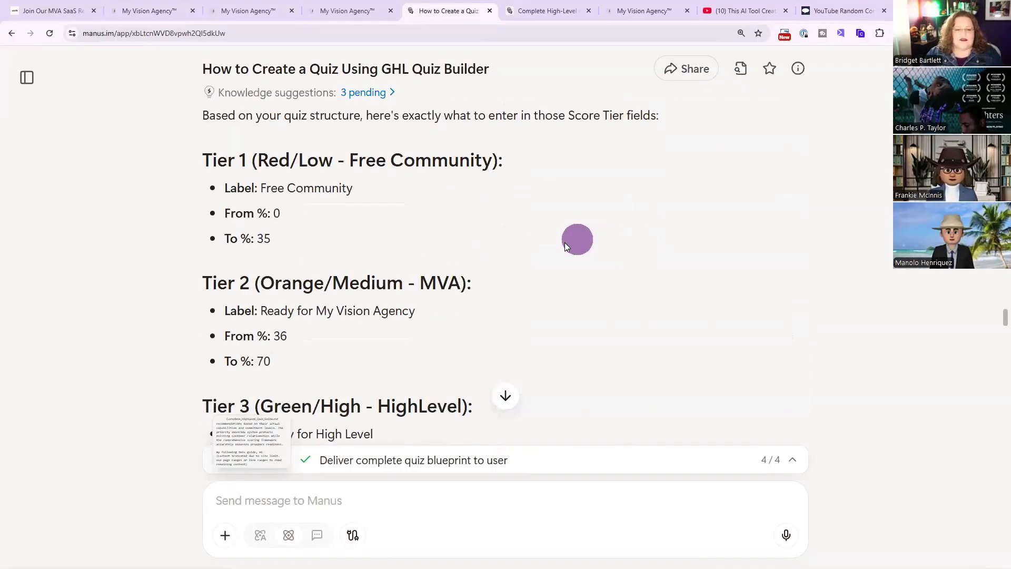
scroll(548, 243, down, 20)
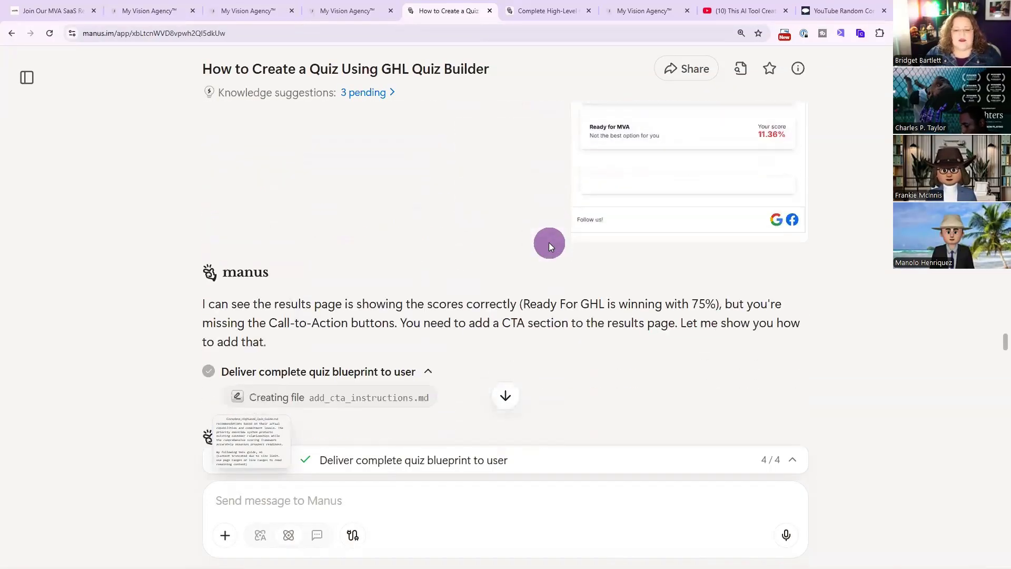
scroll(523, 246, down, 10)
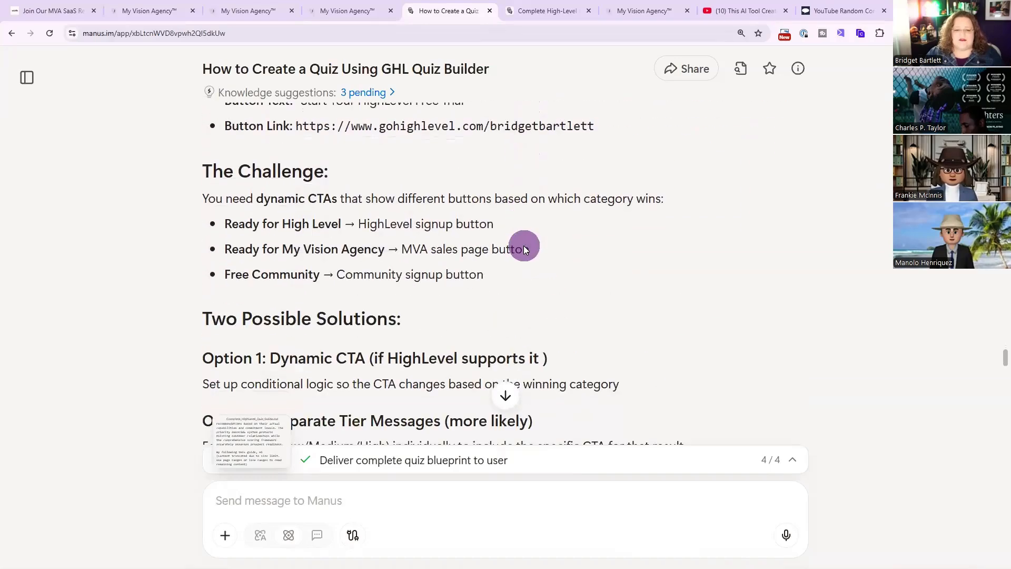
scroll(524, 250, down, 15)
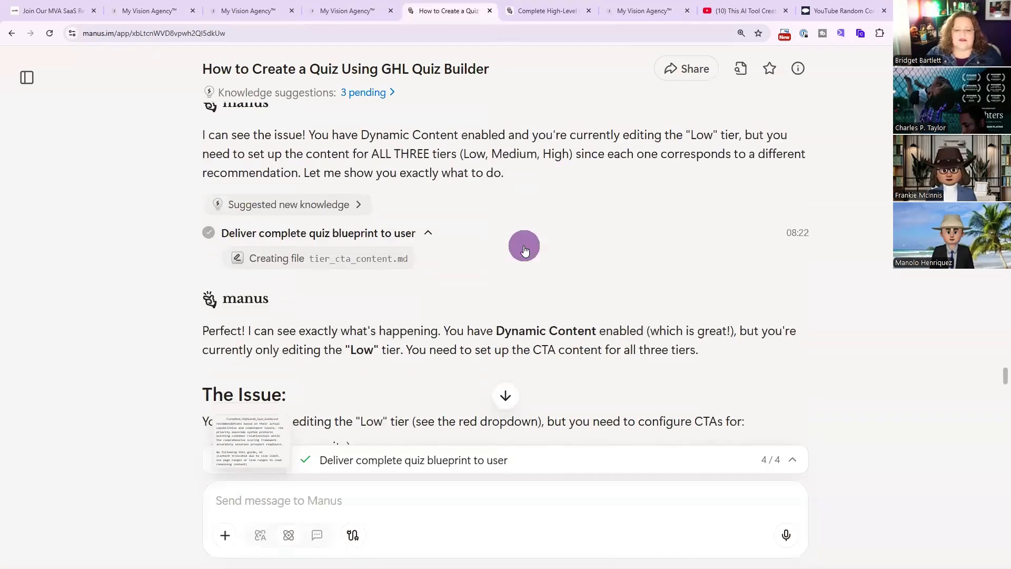
scroll(524, 245, down, 20)
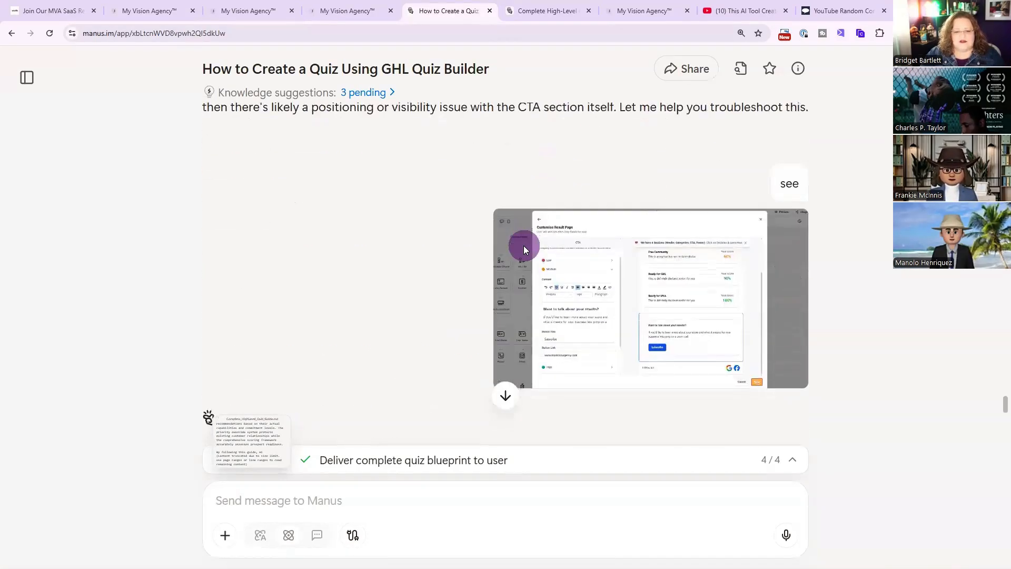
Switch to the Complete High-Level Quiz Guide conversation and review the spirit animal quiz prompts and replies.
click(527, 9)
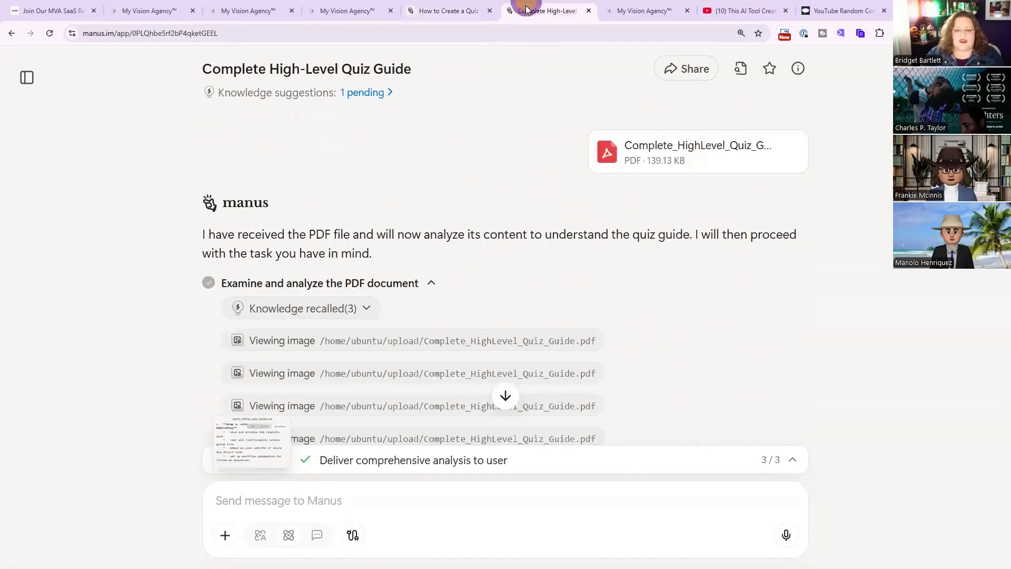
click(347, 10)
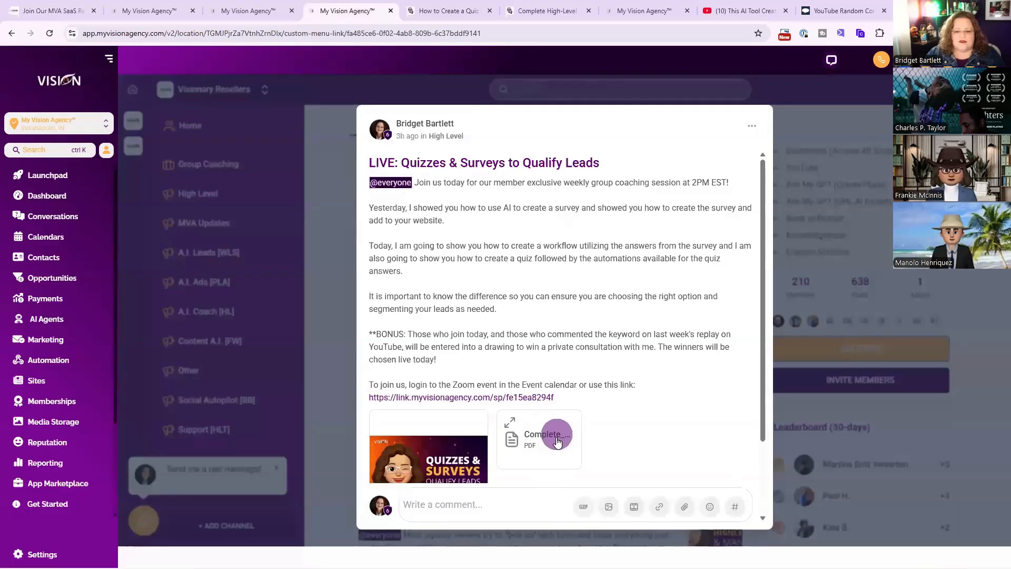
click(560, 8)
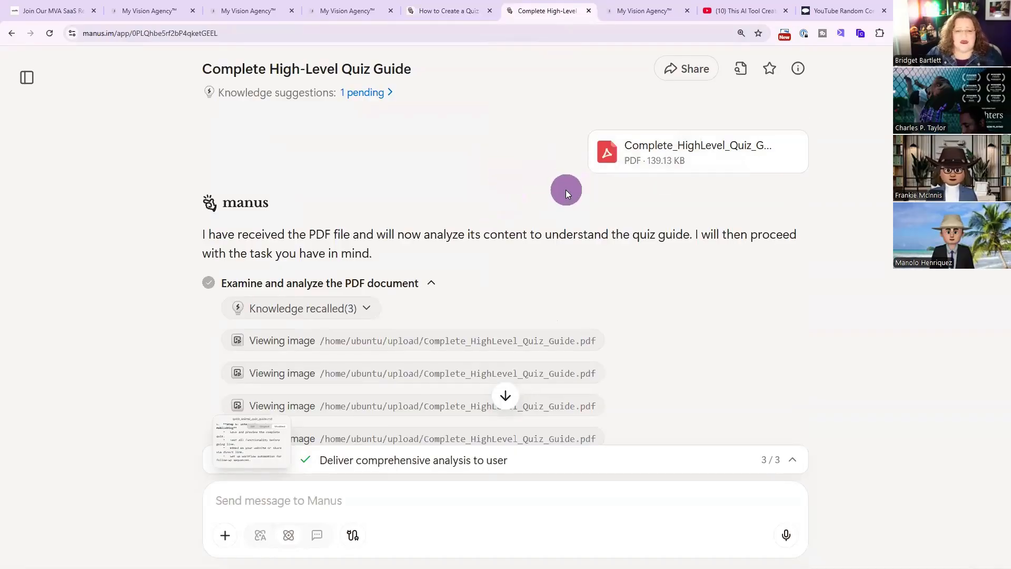
scroll(564, 189, down, 1)
scroll(655, 246, down, 6)
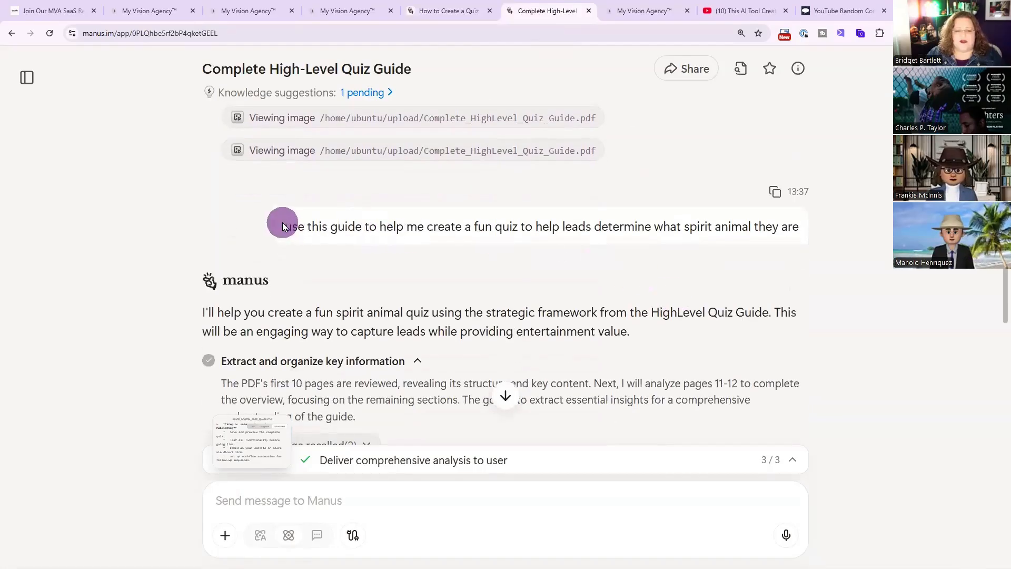
drag(286, 227, 810, 245)
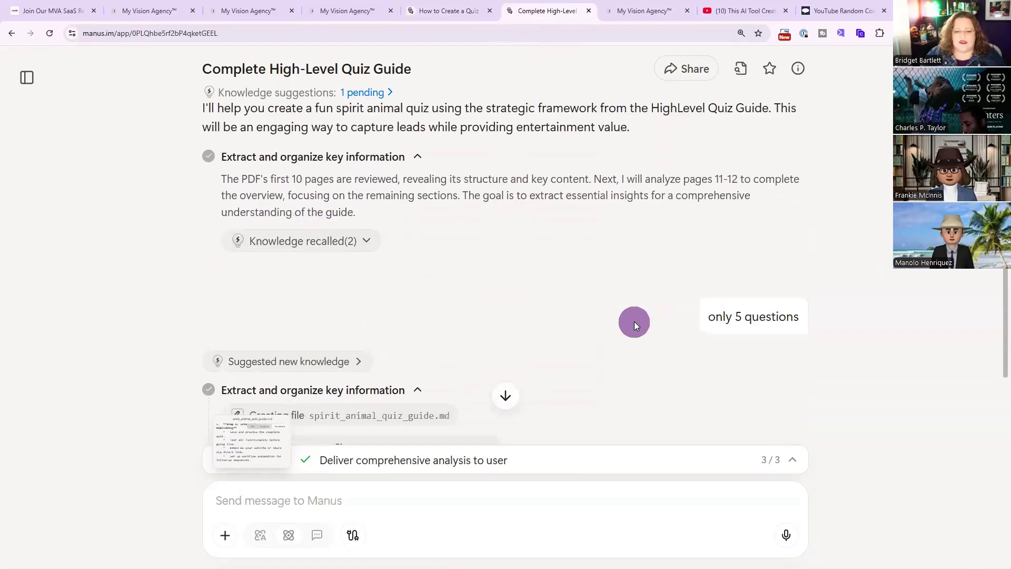
drag(705, 315, 809, 310)
scroll(513, 311, down, 10)
scroll(459, 282, down, 5)
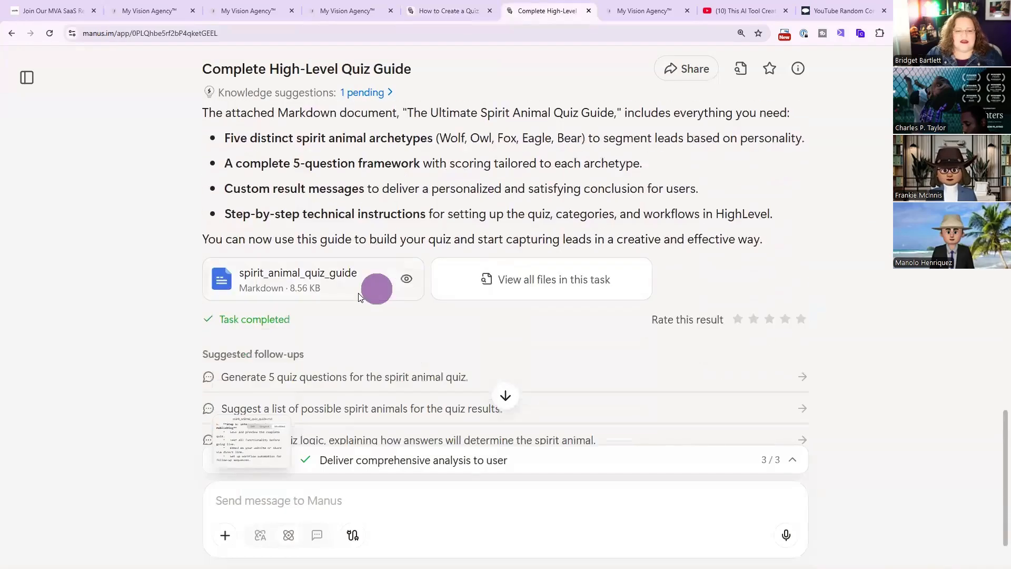
Open the spirit_animal_quiz_guide document and read its categories, questions, result messages and workflow steps.
click(282, 219)
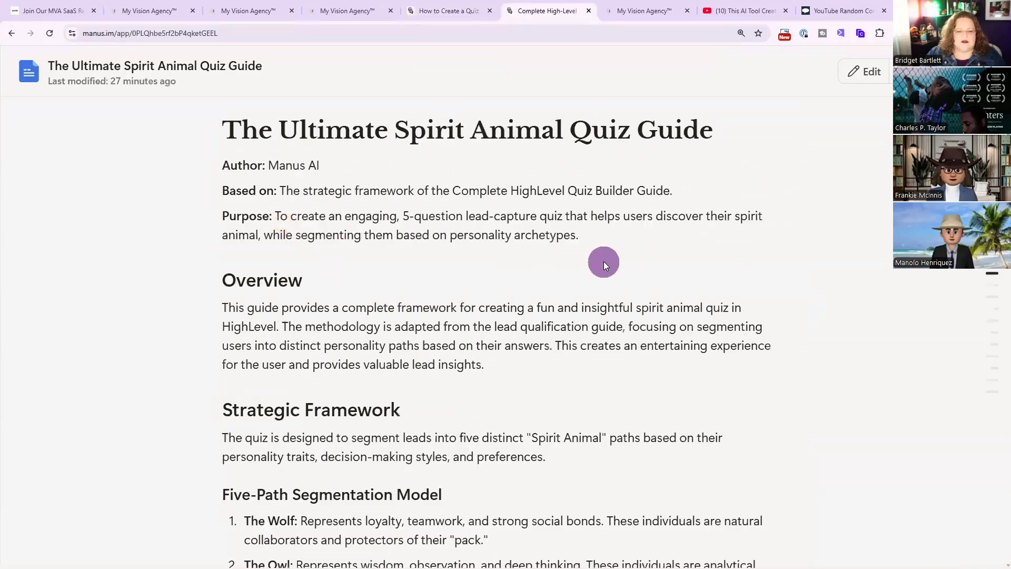
scroll(604, 261, down, 5)
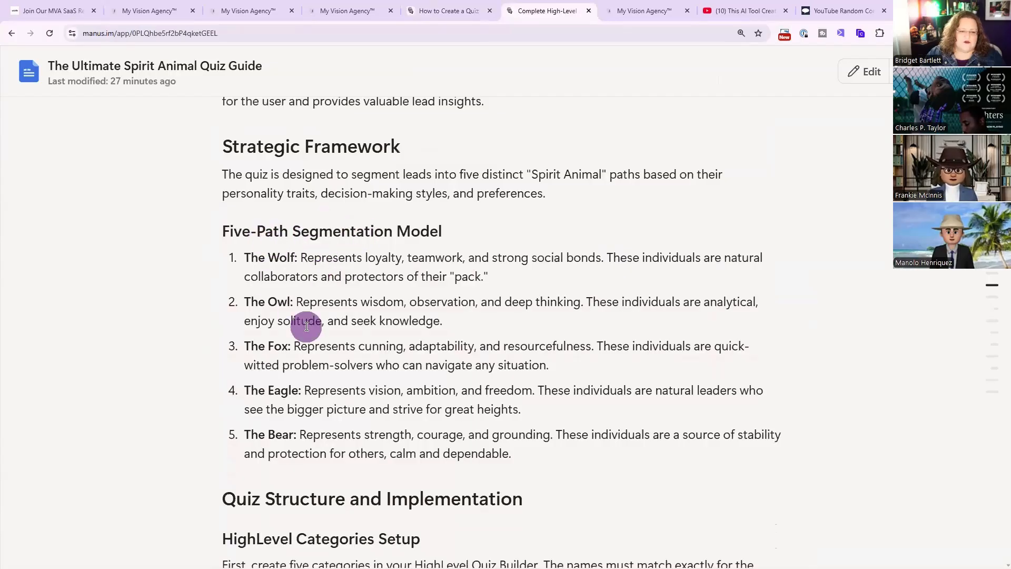
scroll(305, 327, down, 3)
scroll(429, 222, down, 4)
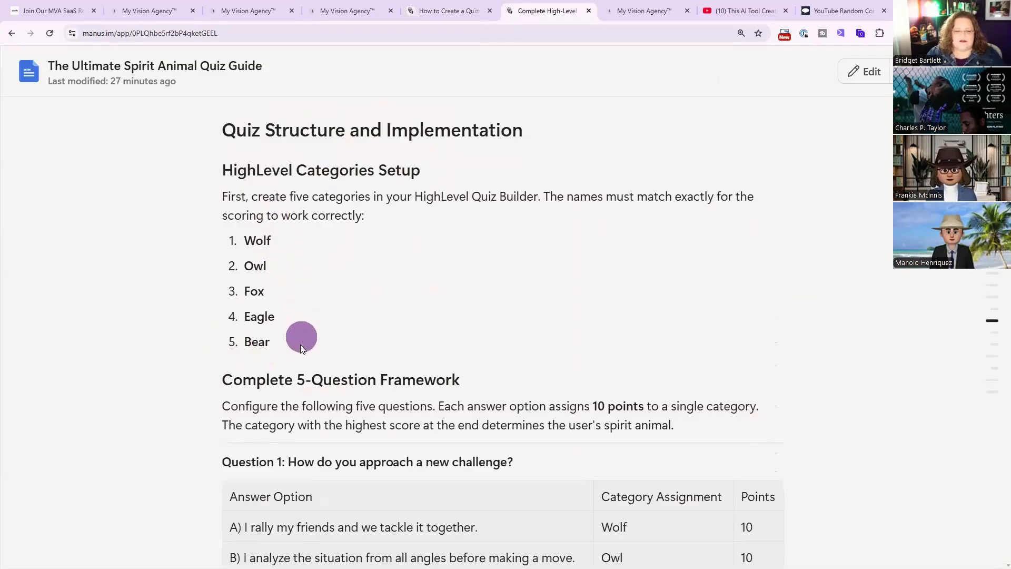
scroll(344, 388, down, 2)
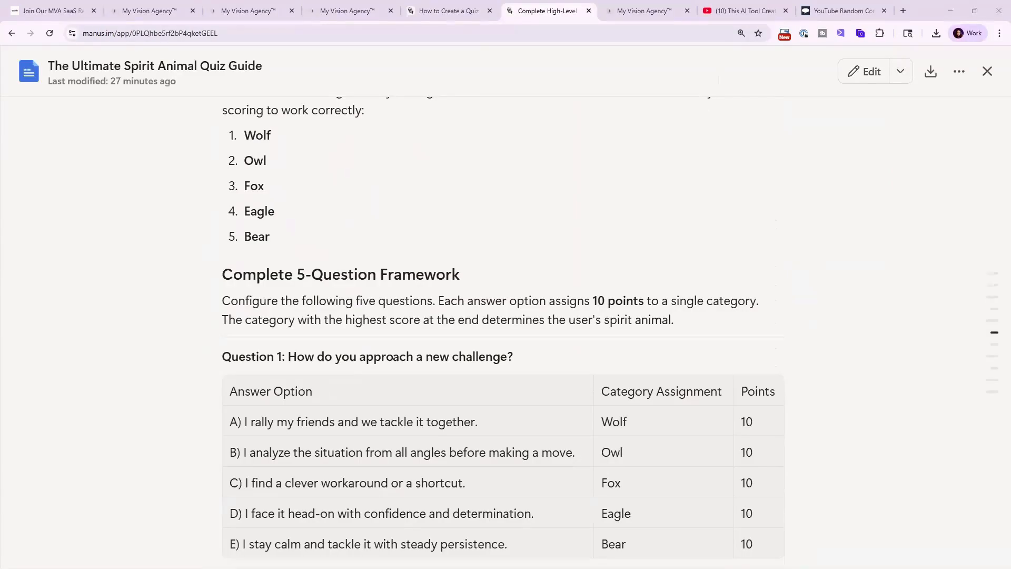
scroll(808, 441, down, 3)
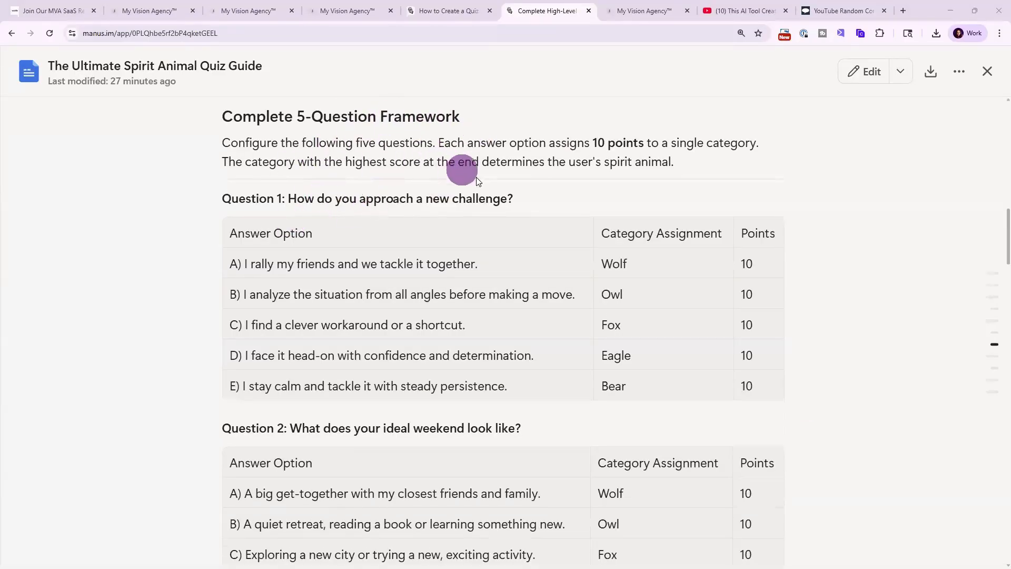
scroll(487, 179, down, 2)
scroll(434, 296, down, 3)
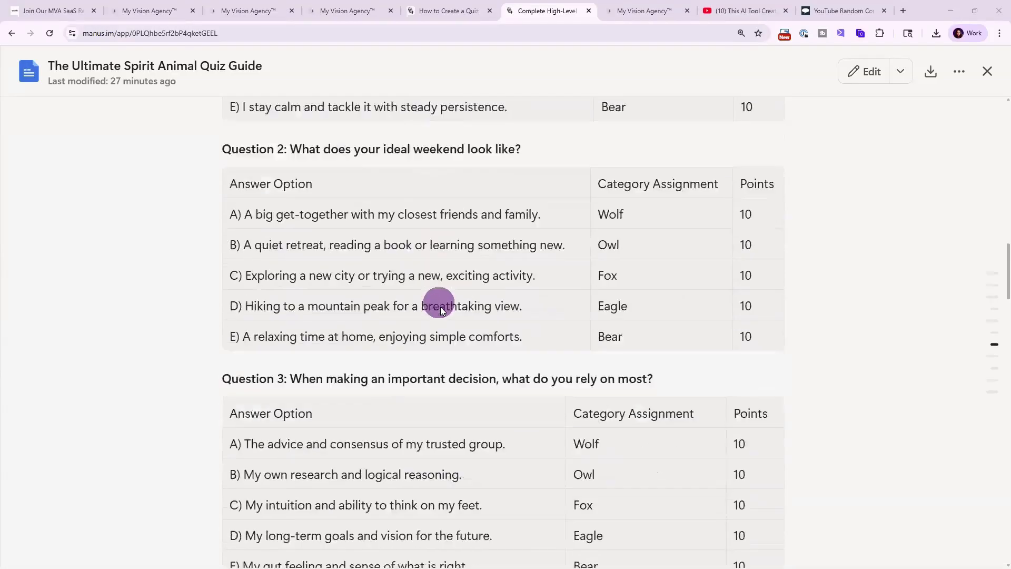
scroll(441, 299, up, 4)
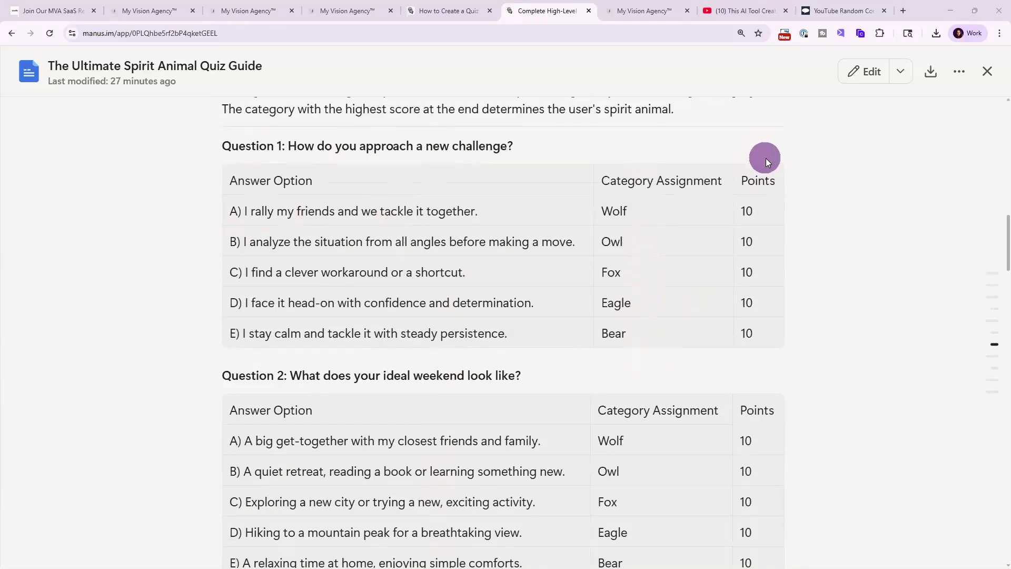
scroll(755, 393, down, 15)
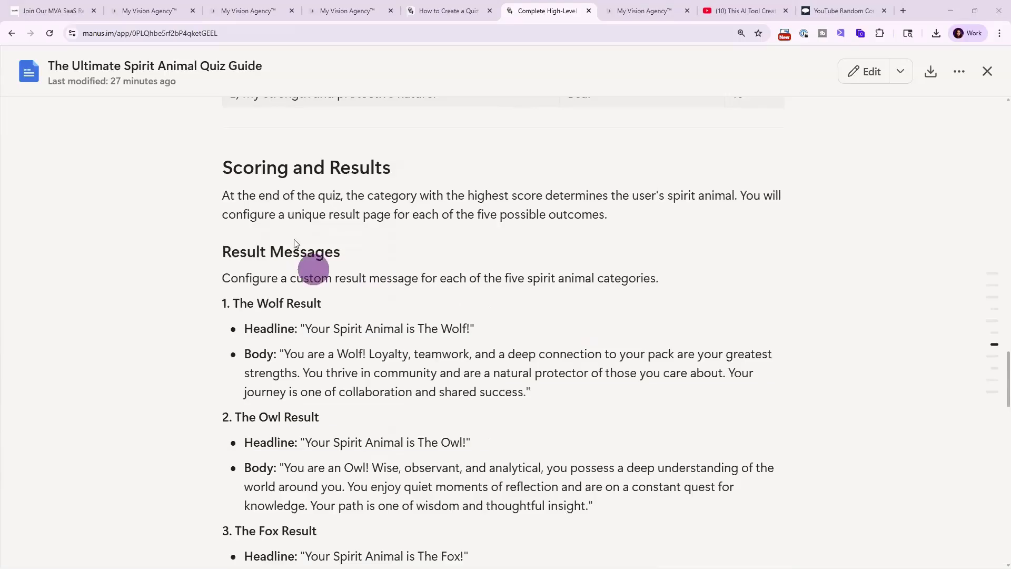
scroll(410, 294, down, 4)
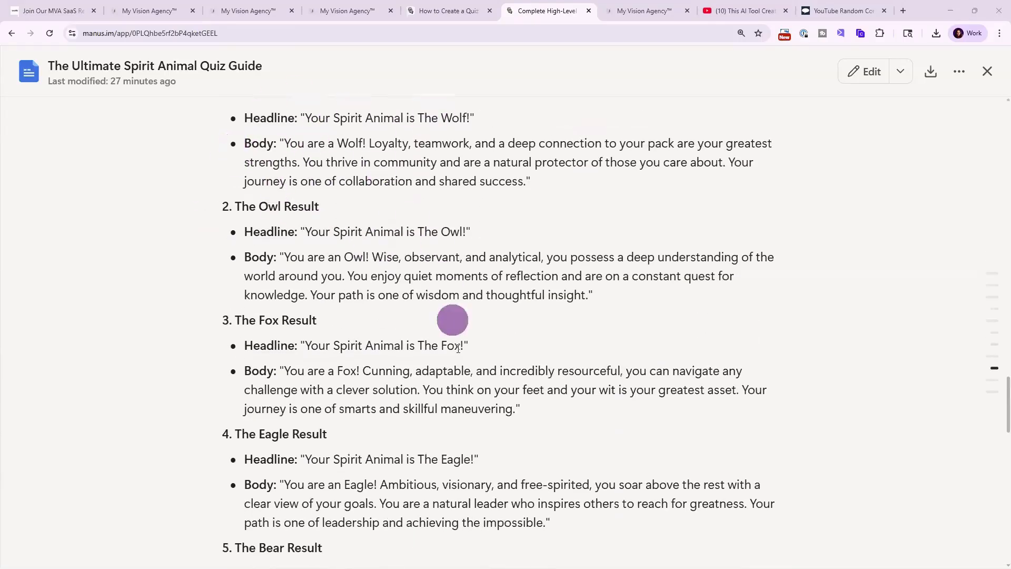
scroll(456, 346, down, 9)
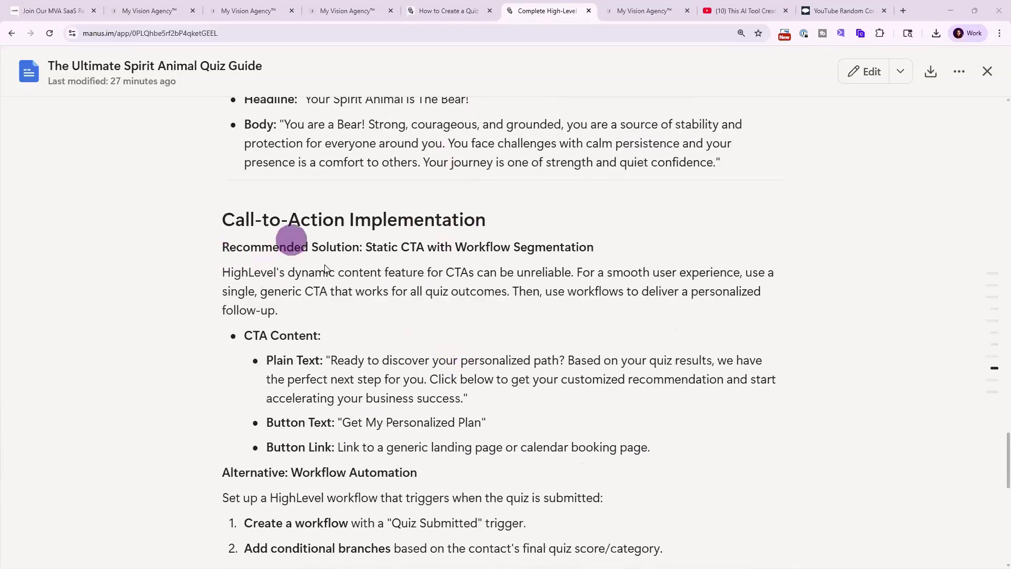
scroll(503, 436, down, 6)
scroll(503, 436, down, 6)
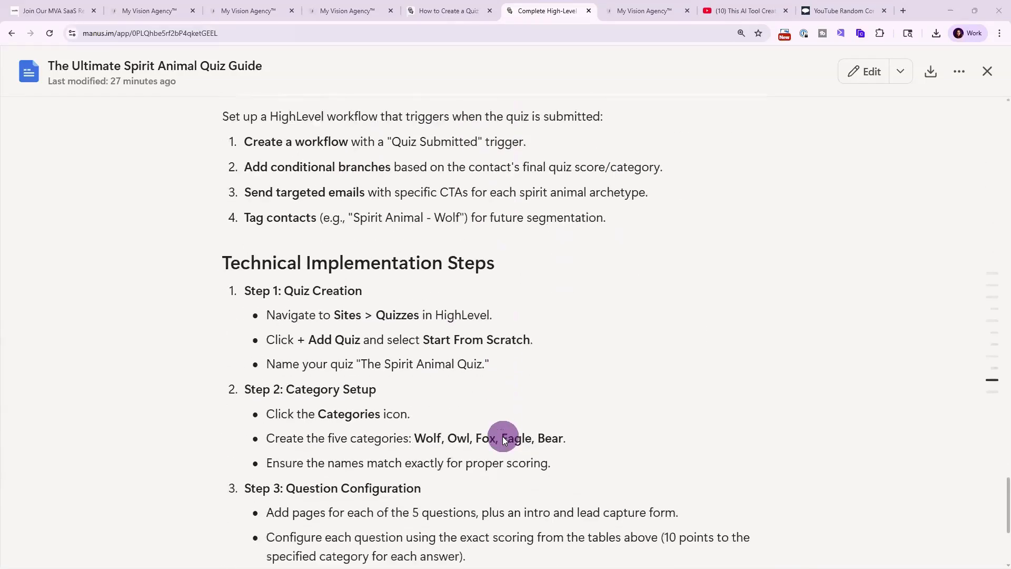
Return to Quiz 0 in the quiz builder, select the first HighLevel-experience question and mark it as required.
click(626, 14)
click(250, 241)
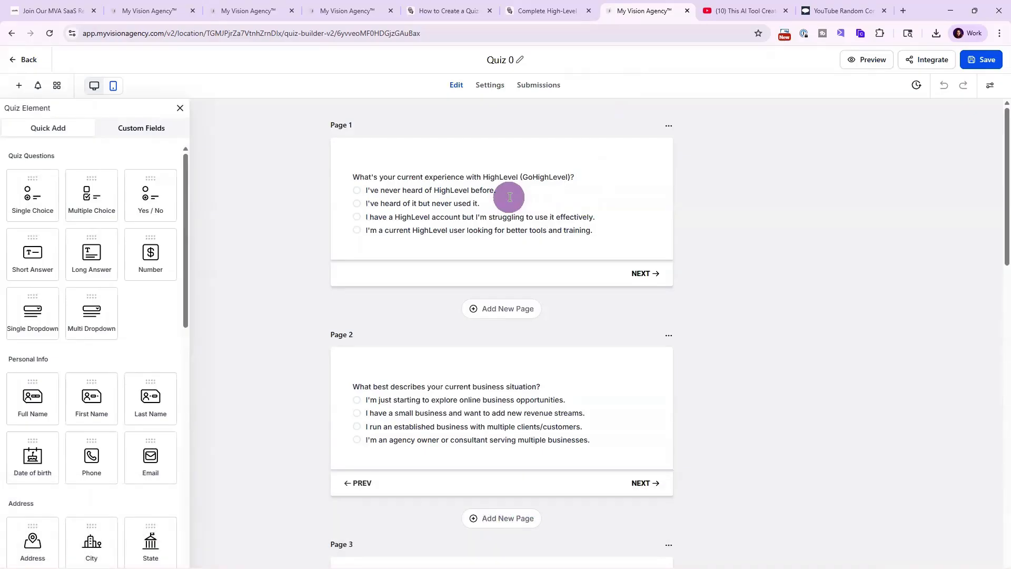
click(509, 197)
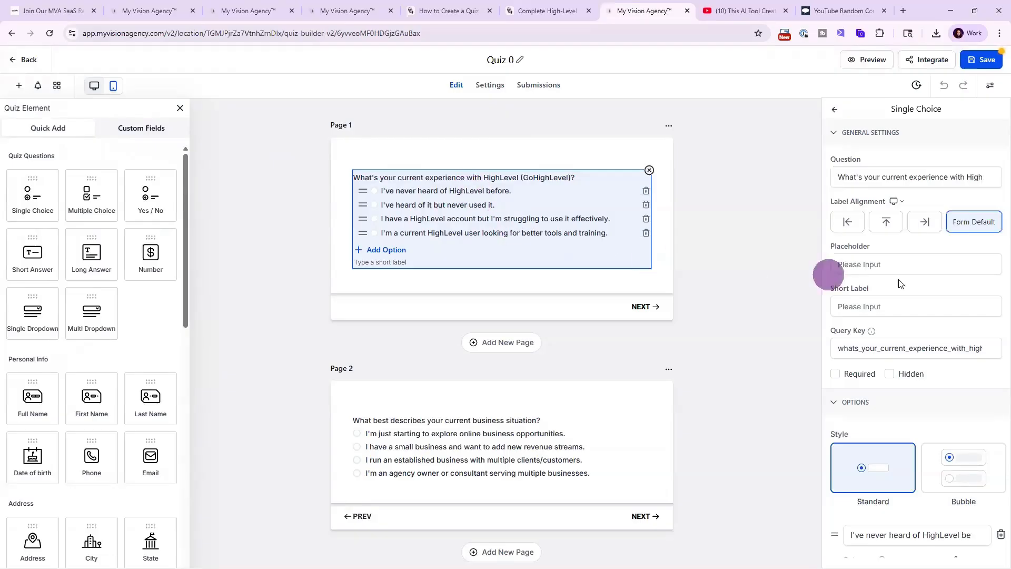
triple_click(493, 217)
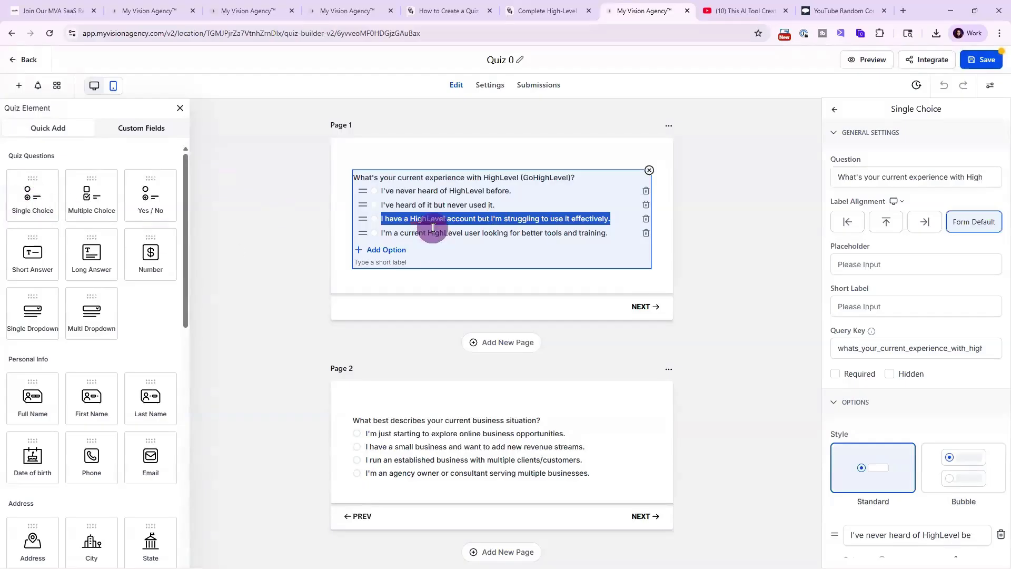
scroll(917, 258, down, 3)
scroll(916, 272, up, 3)
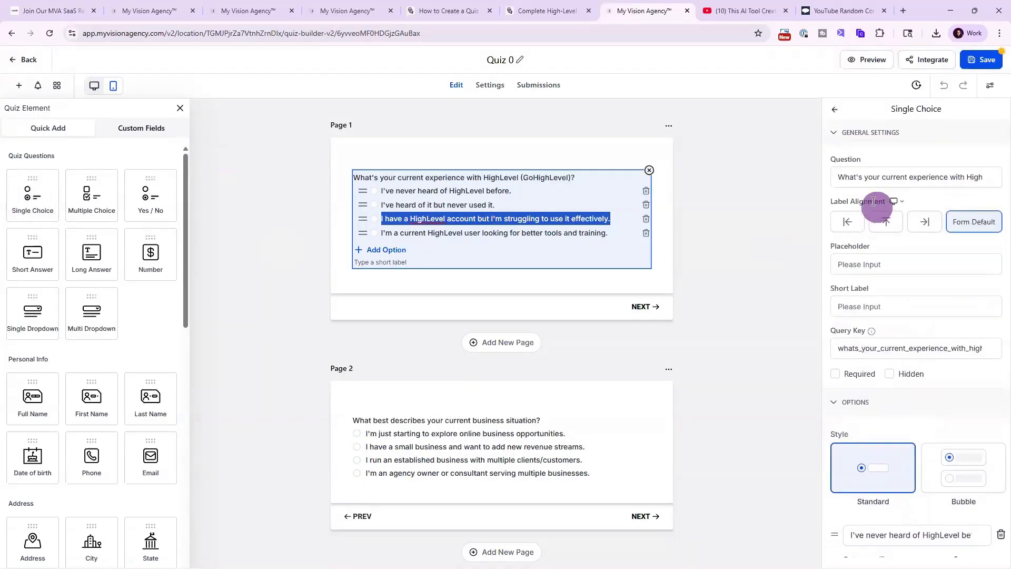
triple_click(837, 176)
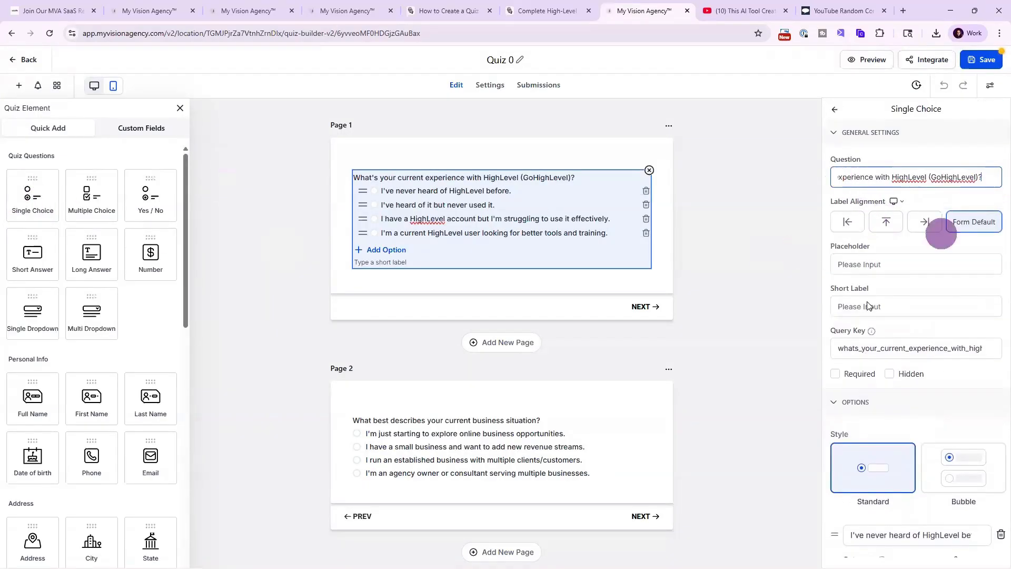
scroll(885, 263, down, 4)
click(835, 163)
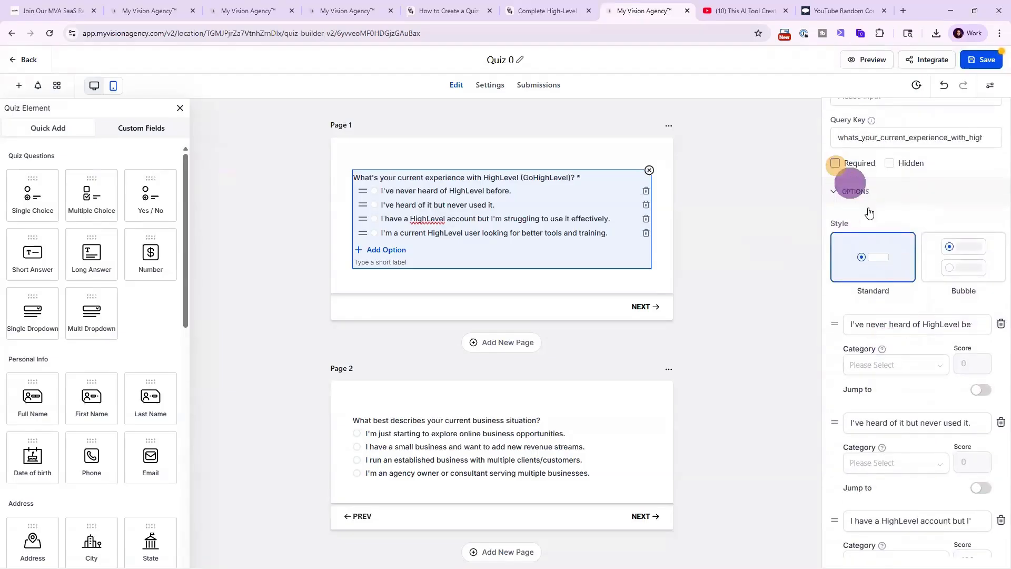
scroll(890, 293, down, 3)
scroll(918, 233, up, 4)
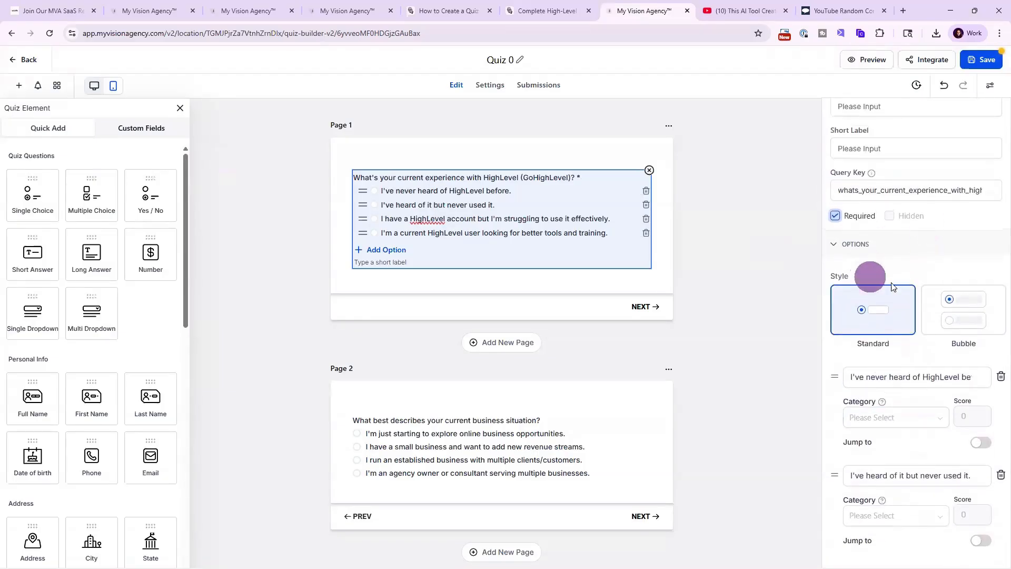
click(975, 315)
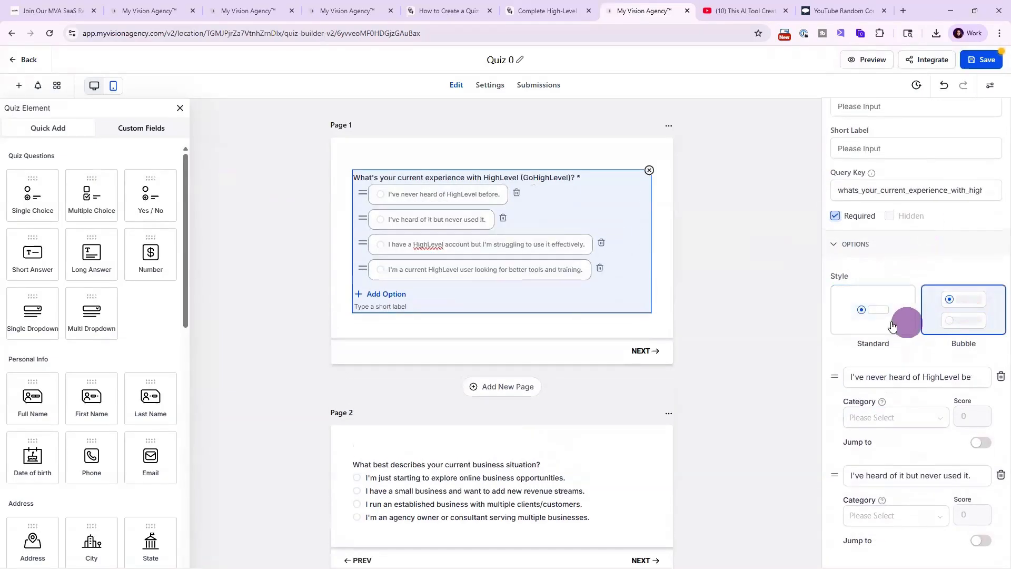
click(860, 316)
scroll(853, 387, down, 1)
scroll(853, 388, down, 2)
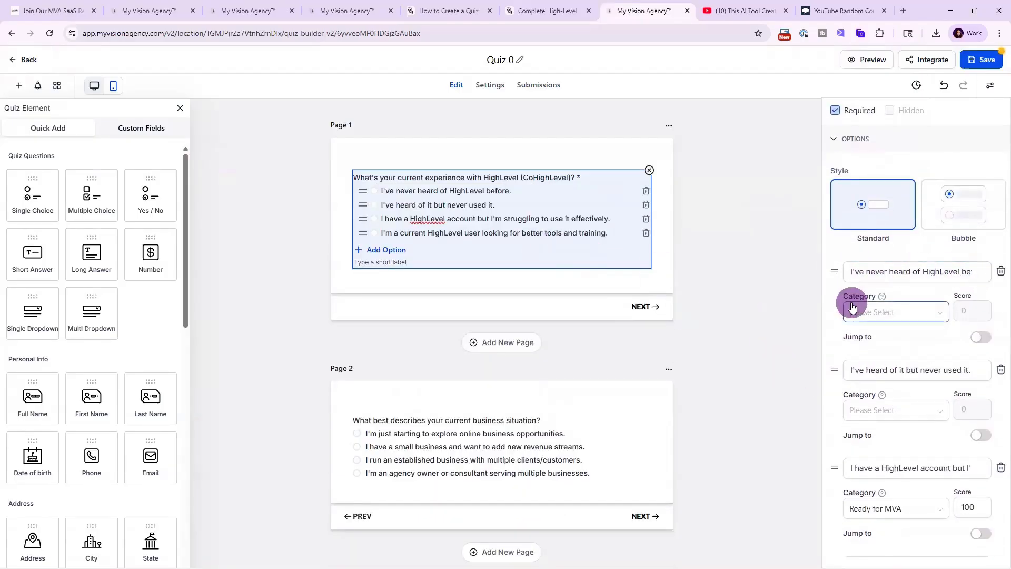
Switch to the spirit animal quiz guide and review its spirit animal descriptions and HighLevel categories setup.
click(561, 11)
scroll(372, 275, up, 20)
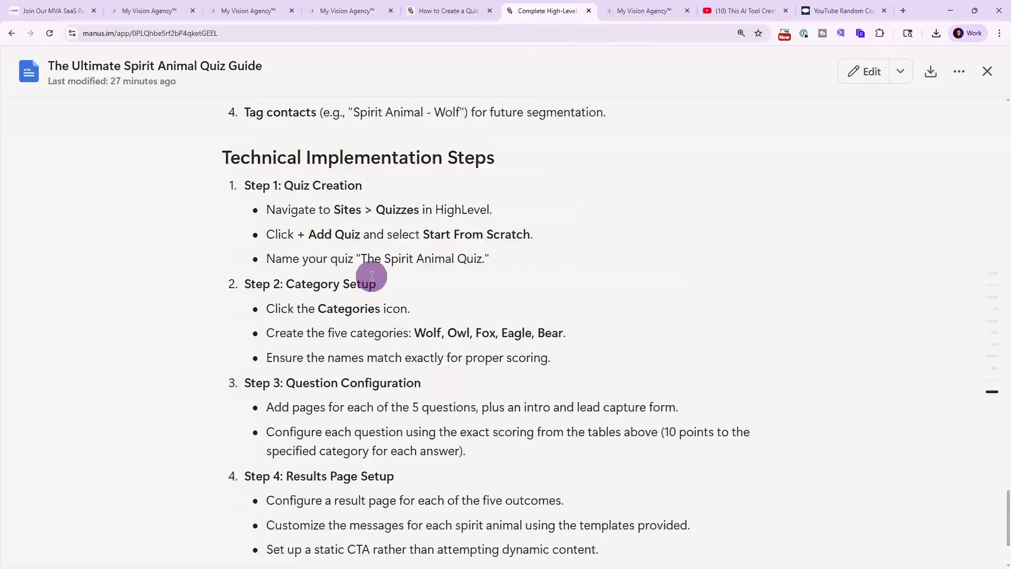
scroll(372, 276, up, 20)
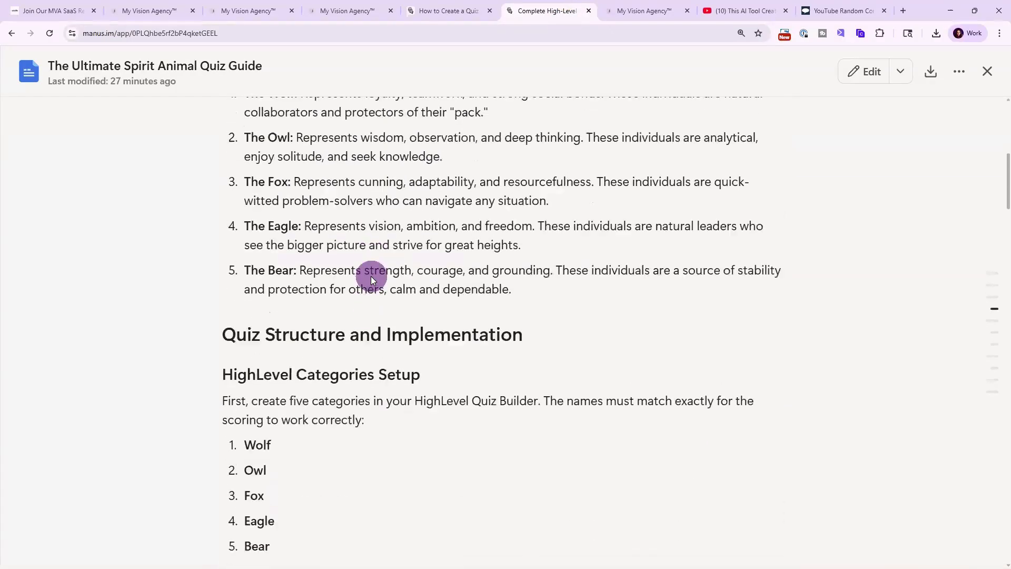
scroll(371, 275, down, 8)
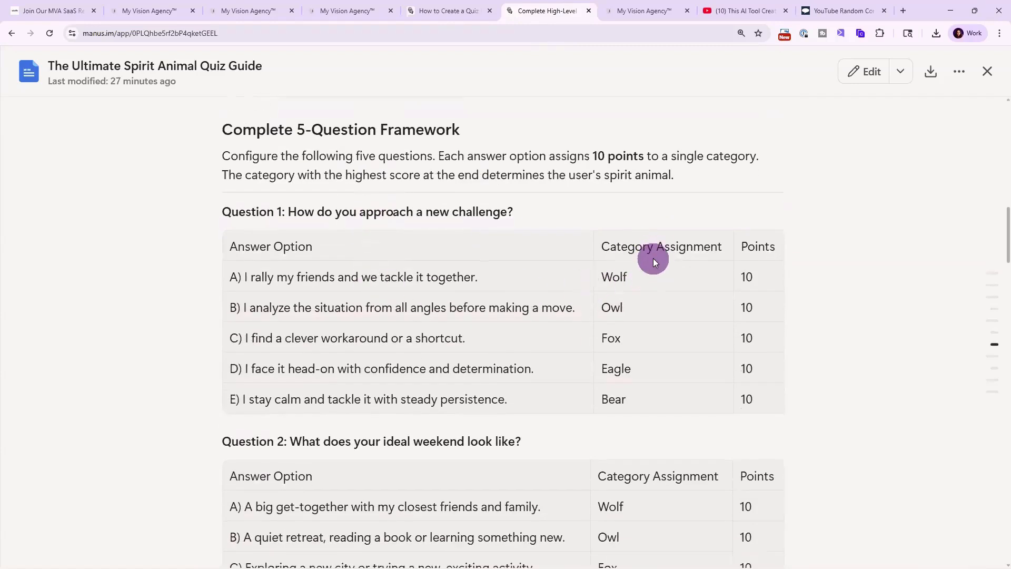
Open the quiz's Manage Categories dialog from the first option's category list, compare it with the guide's categories, and close it.
click(634, 4)
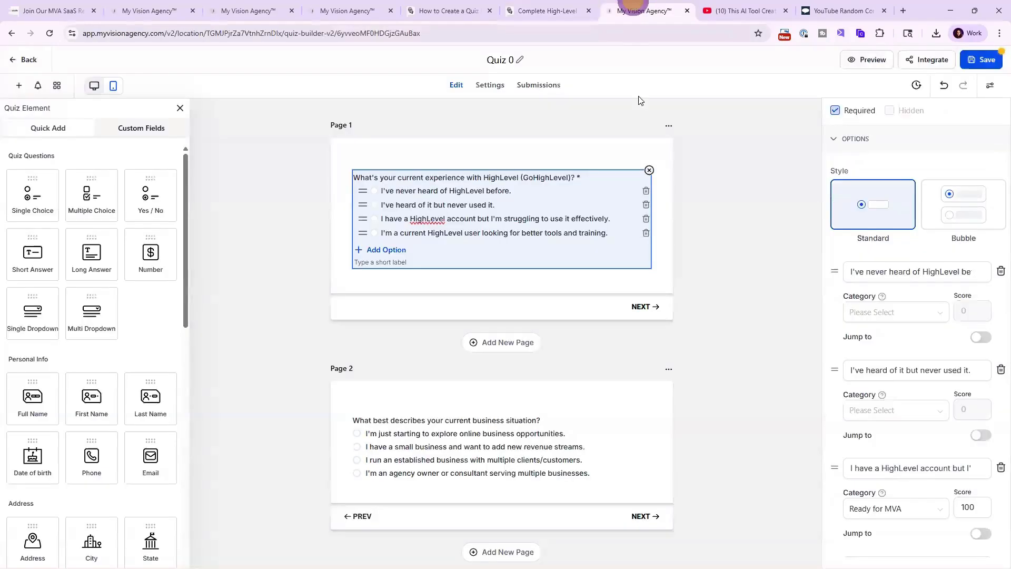
click(874, 313)
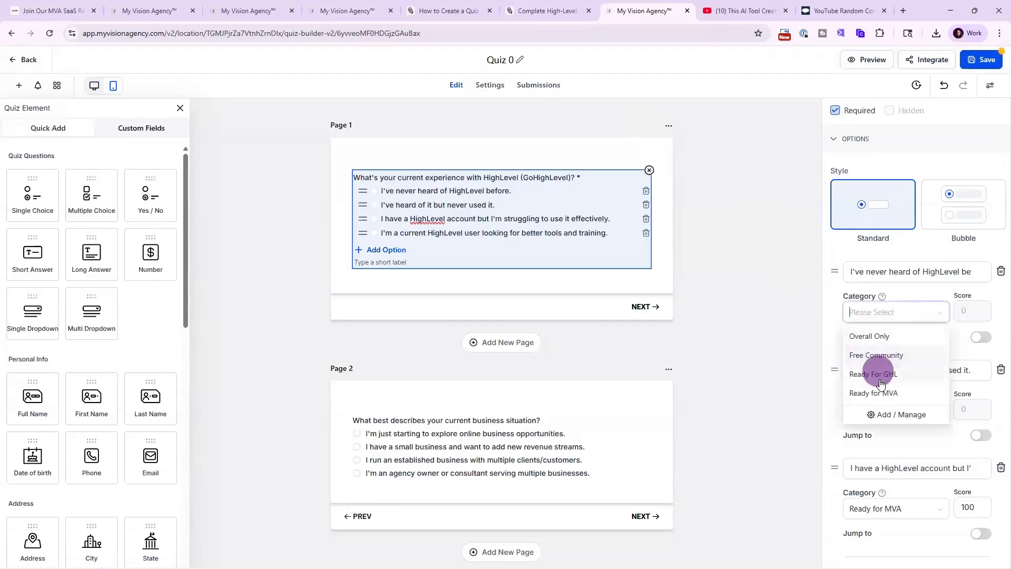
click(884, 417)
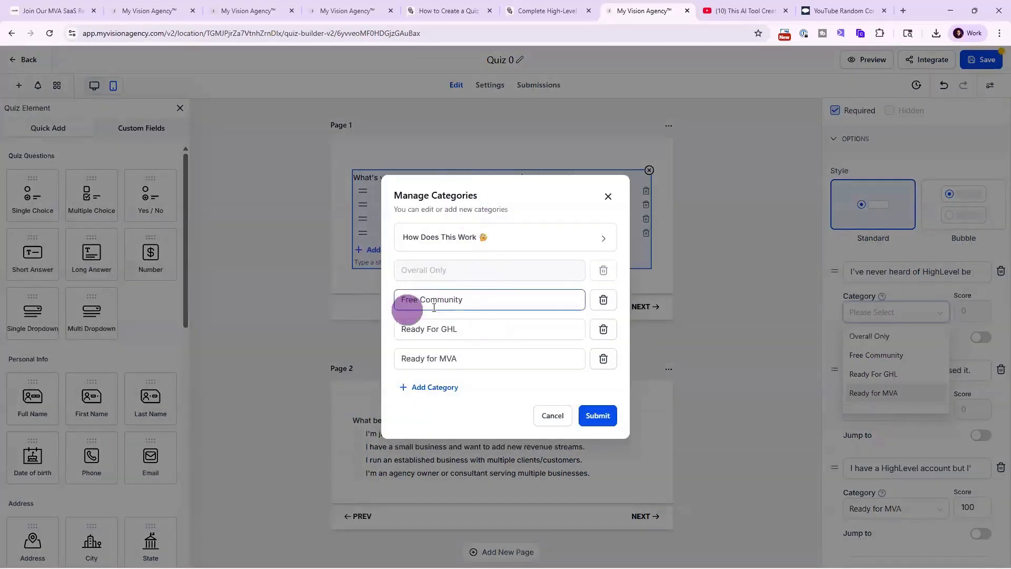
click(547, 10)
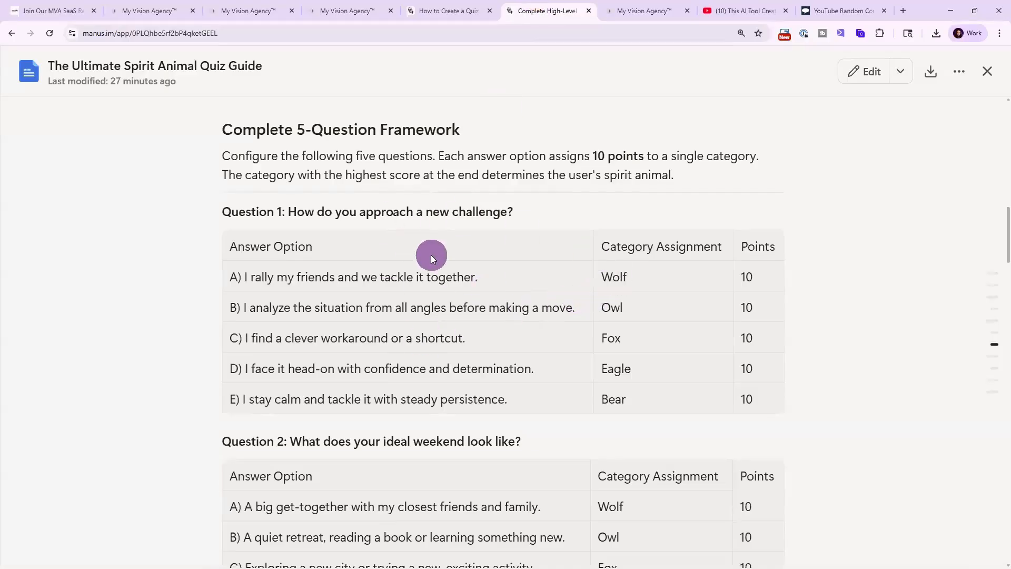
scroll(431, 255, up, 8)
scroll(274, 369, down, 3)
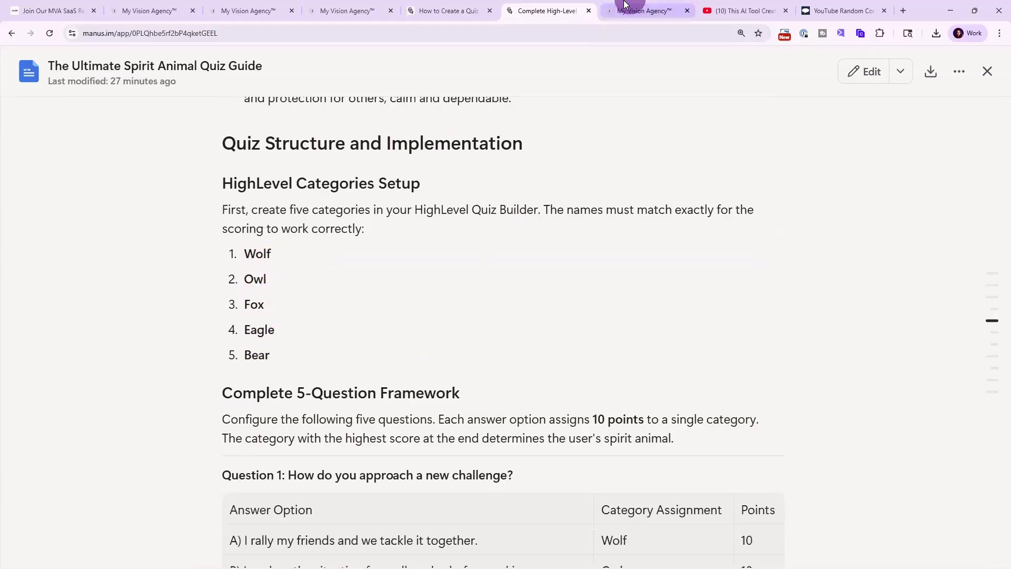
click(639, 10)
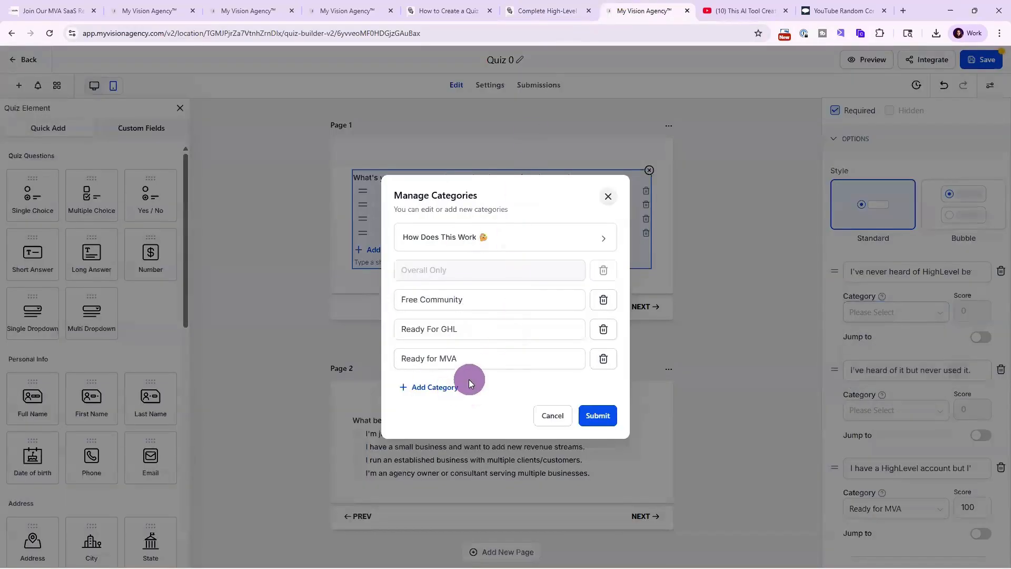
click(609, 197)
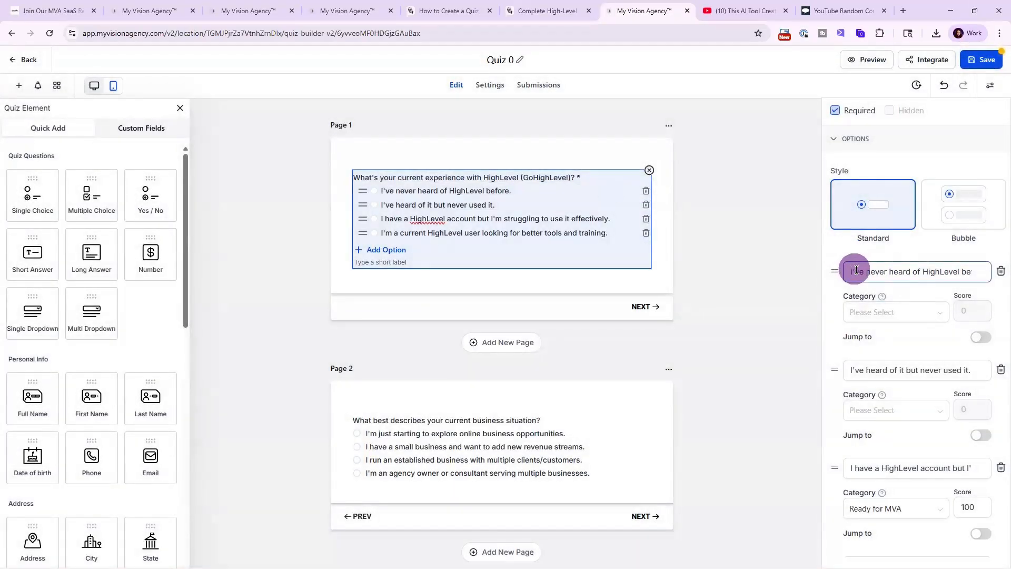
Assign the Ready For GHL category to the first answer option, "I've never heard of HighLevel before.".
drag(854, 272, 997, 275)
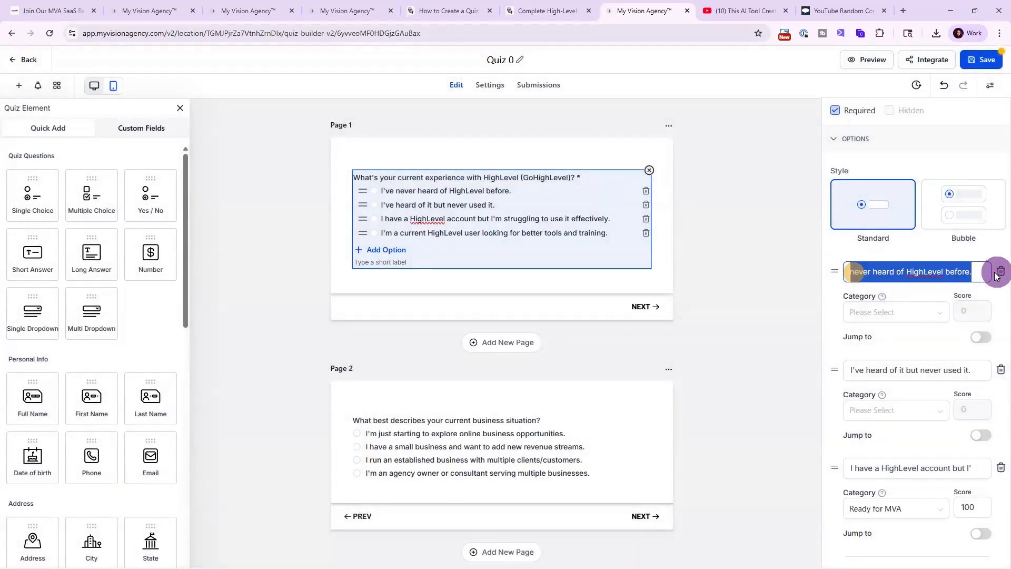
click(864, 319)
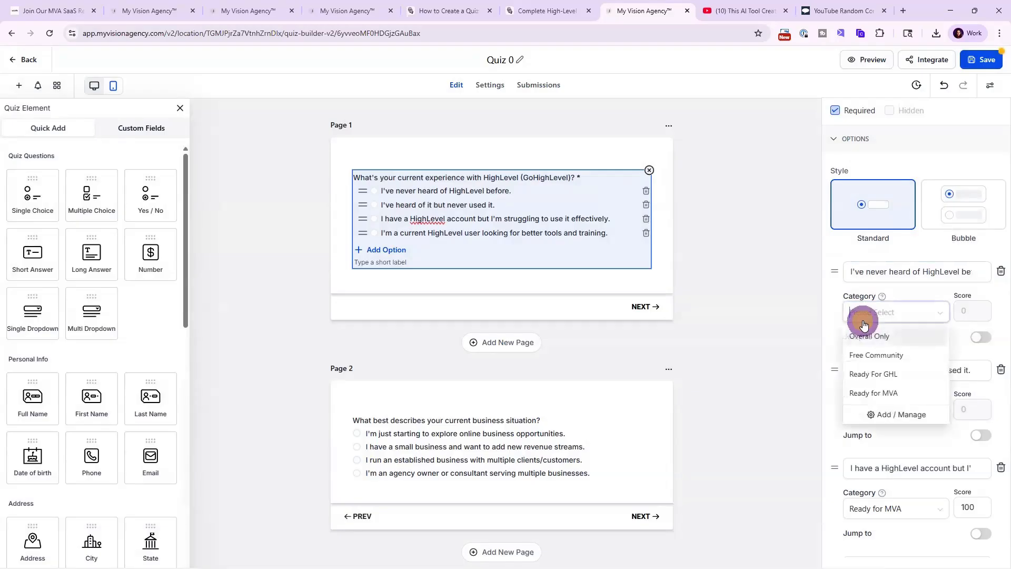
click(862, 375)
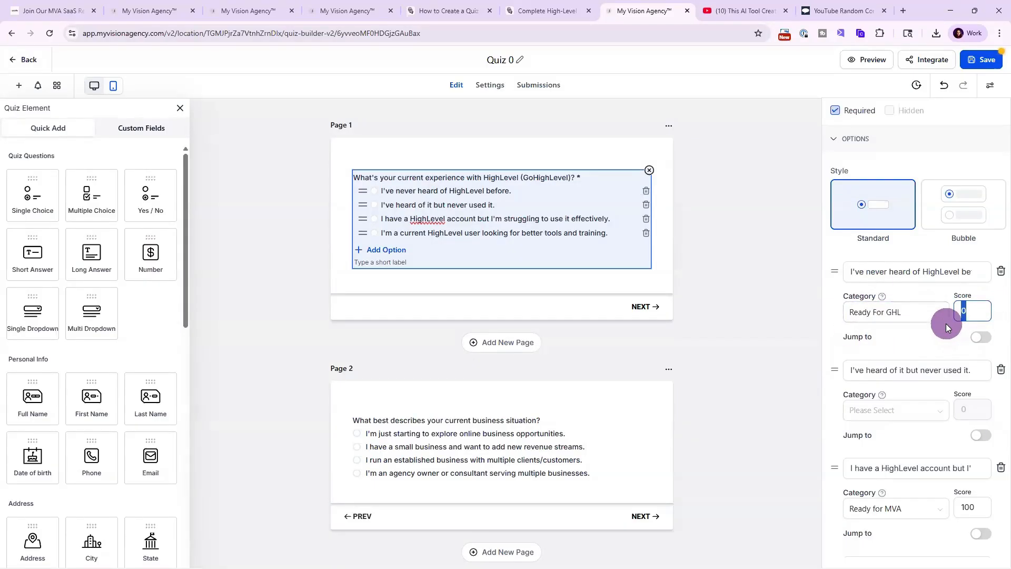
Switch to the guide and review Question 1's answer options, category assignments and points.
click(547, 10)
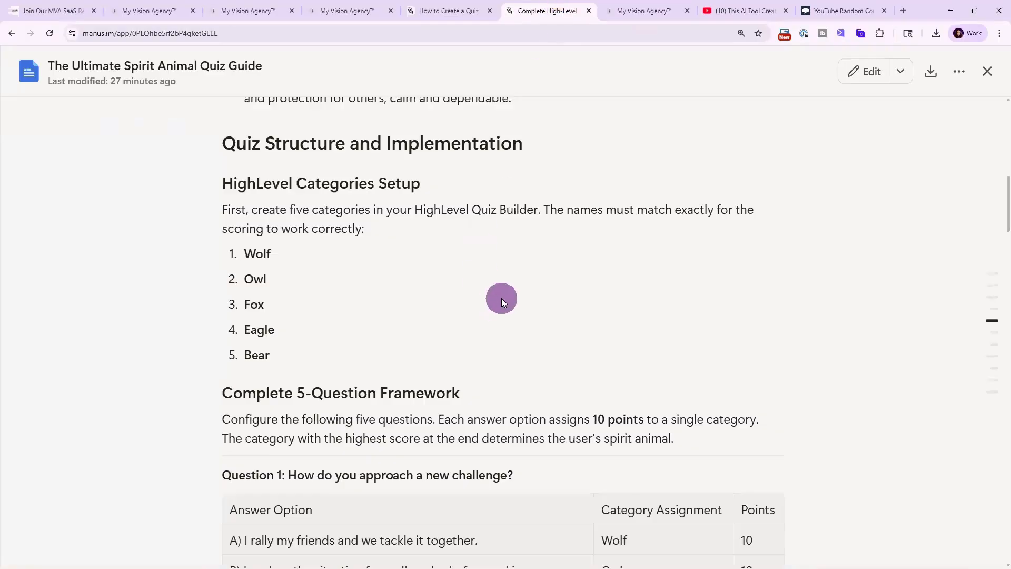
scroll(502, 298, down, 5)
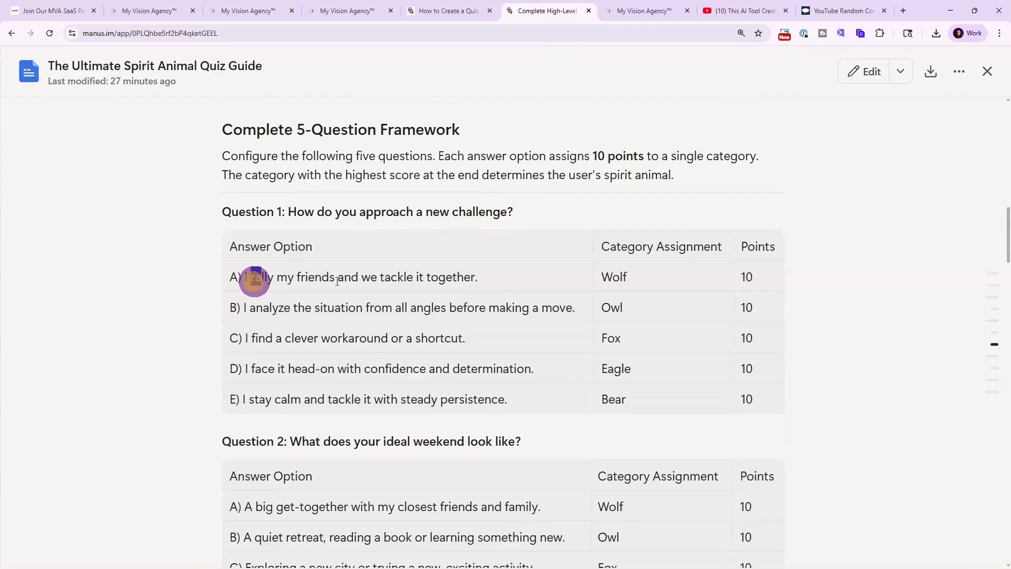
drag(337, 281, 507, 287)
drag(656, 273, 595, 277)
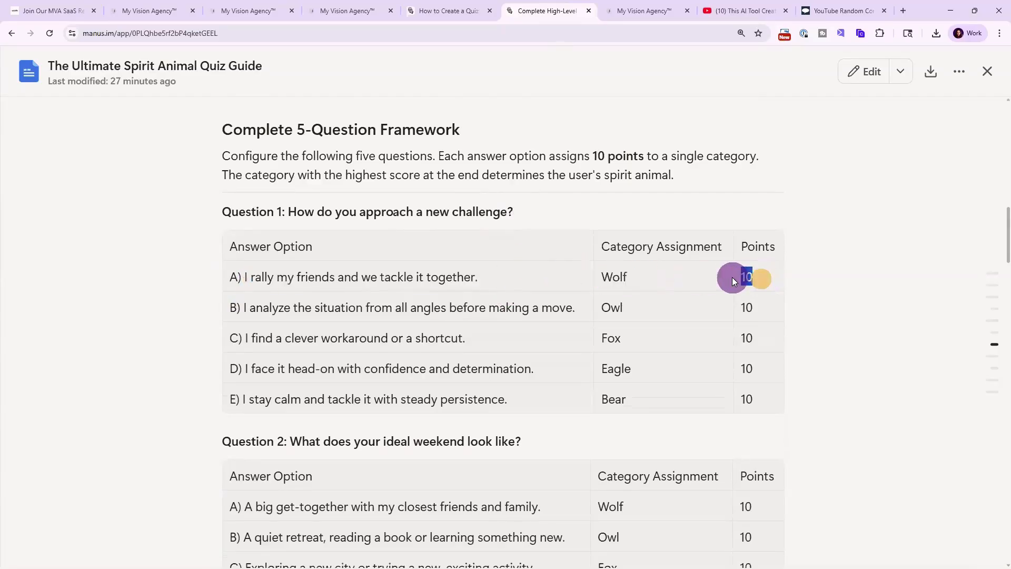
scroll(406, 343, down, 4)
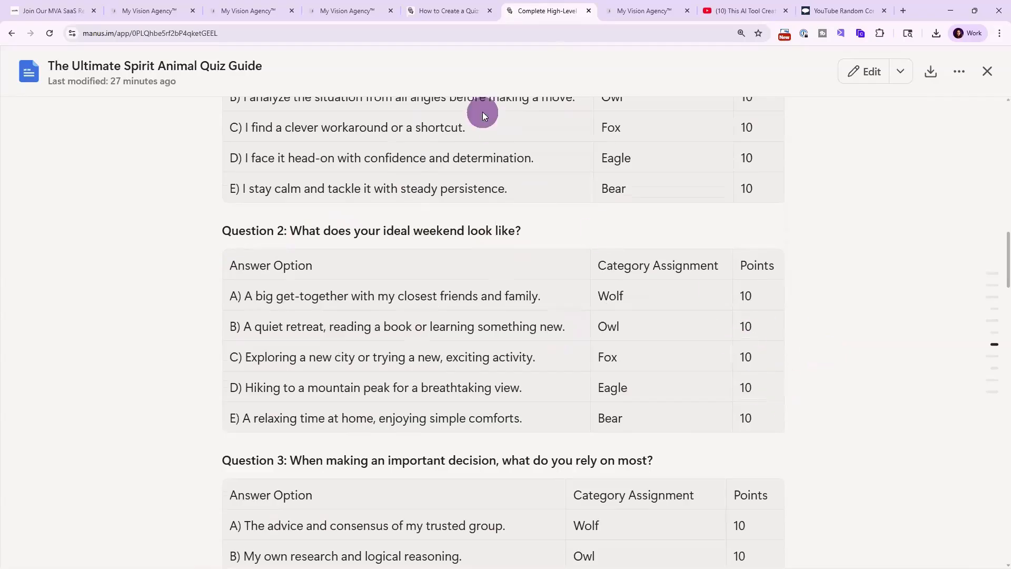
click(645, 10)
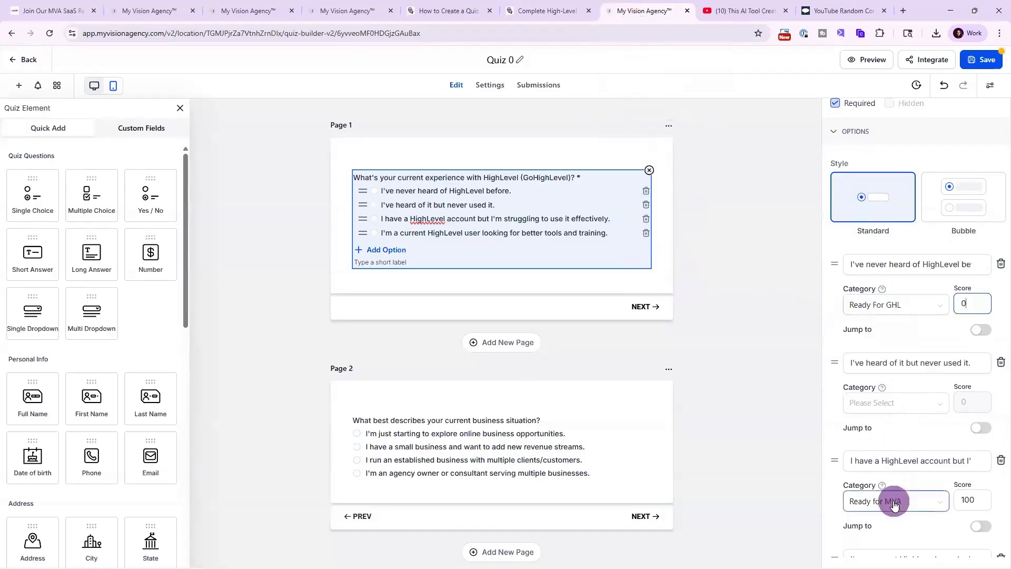
scroll(900, 497, down, 4)
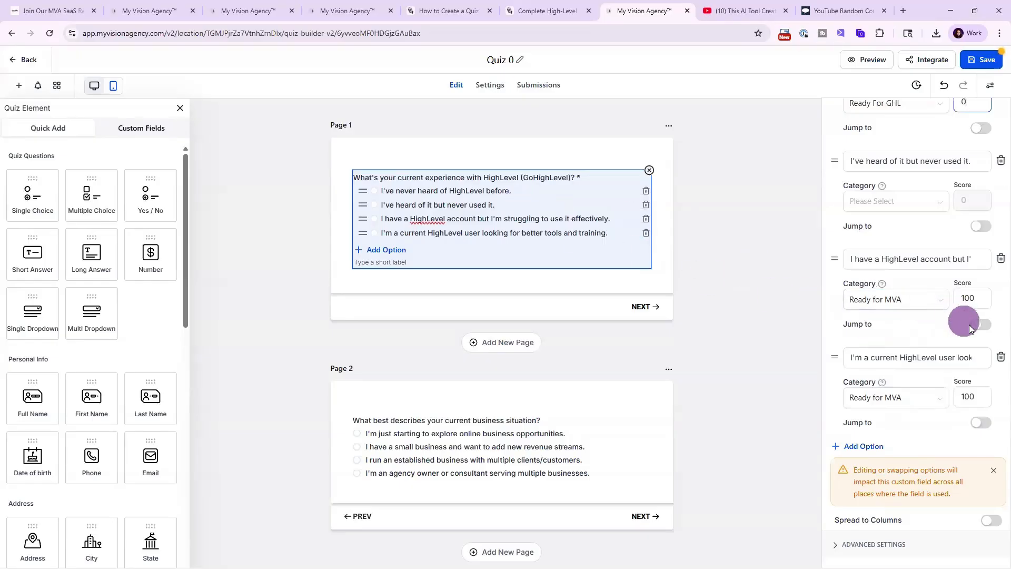
click(988, 329)
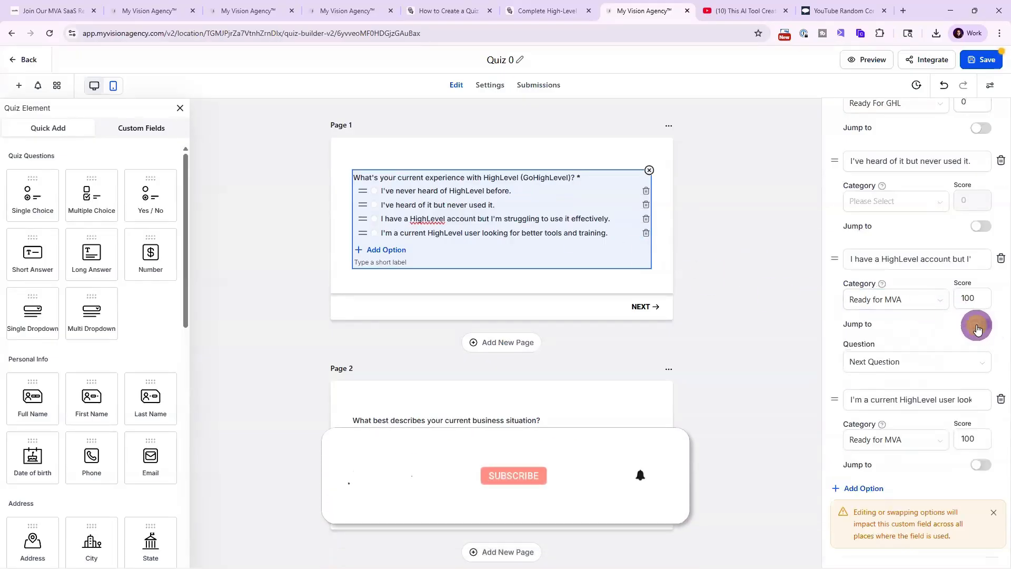
click(866, 368)
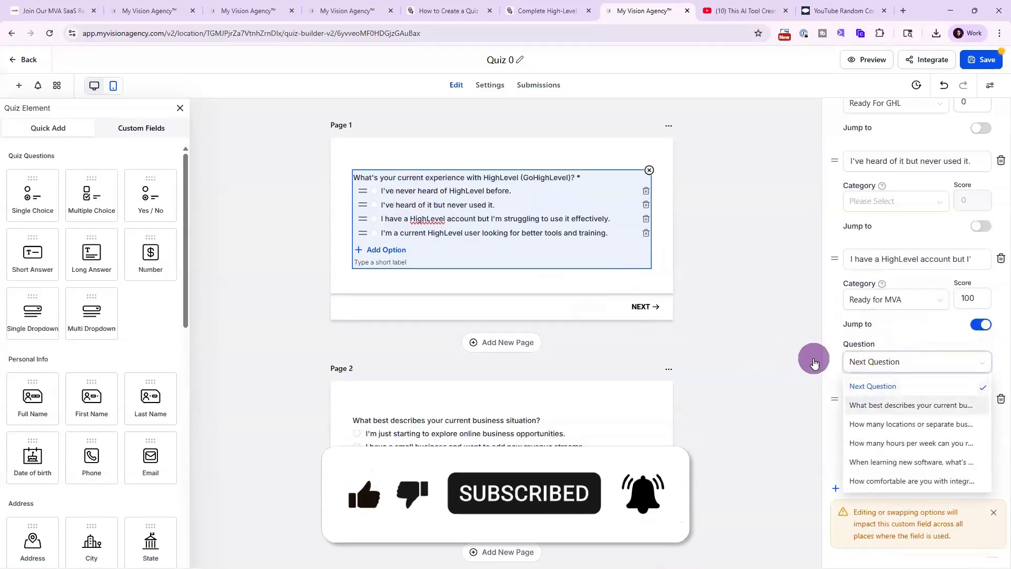
click(885, 480)
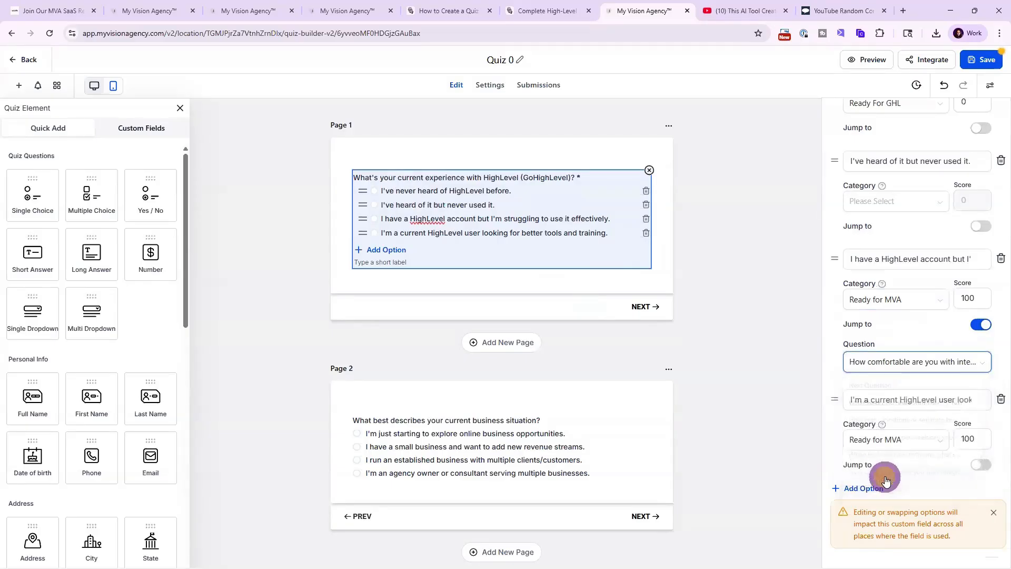
click(975, 331)
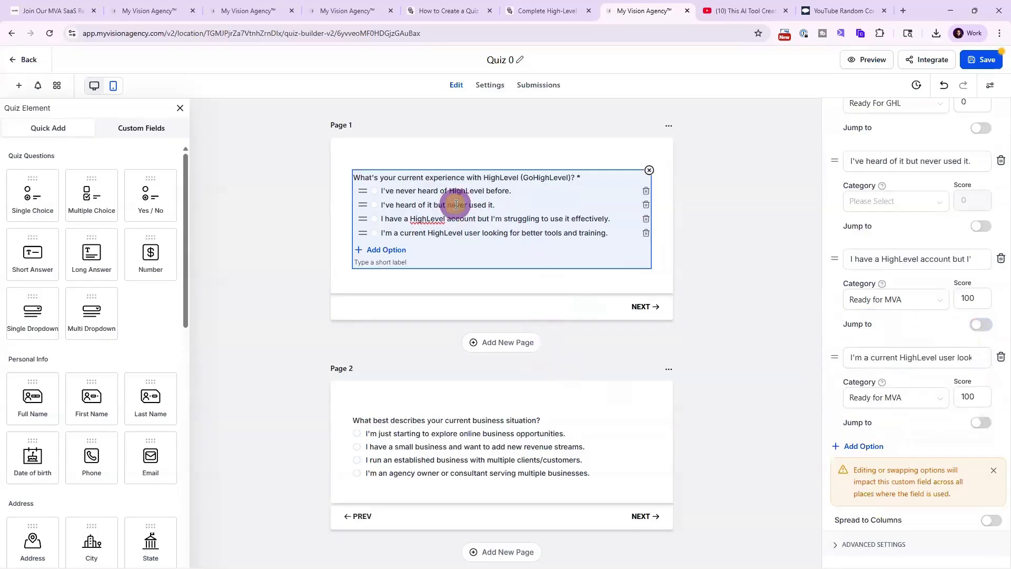
Open the Page 2 business-situation question's settings and scroll through the remaining quiz pages.
scroll(500, 232, down, 4)
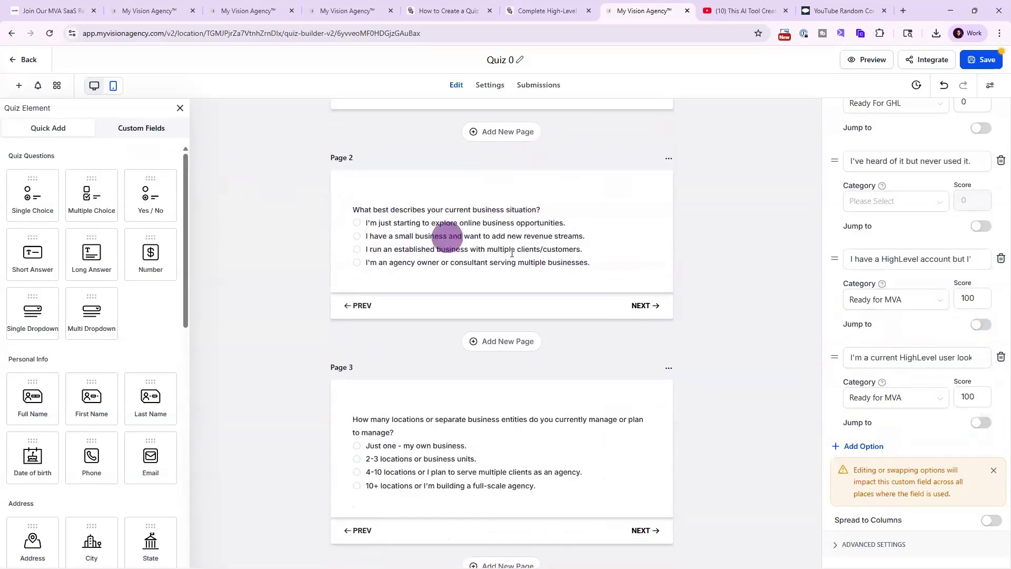
click(542, 250)
scroll(875, 408, down, 4)
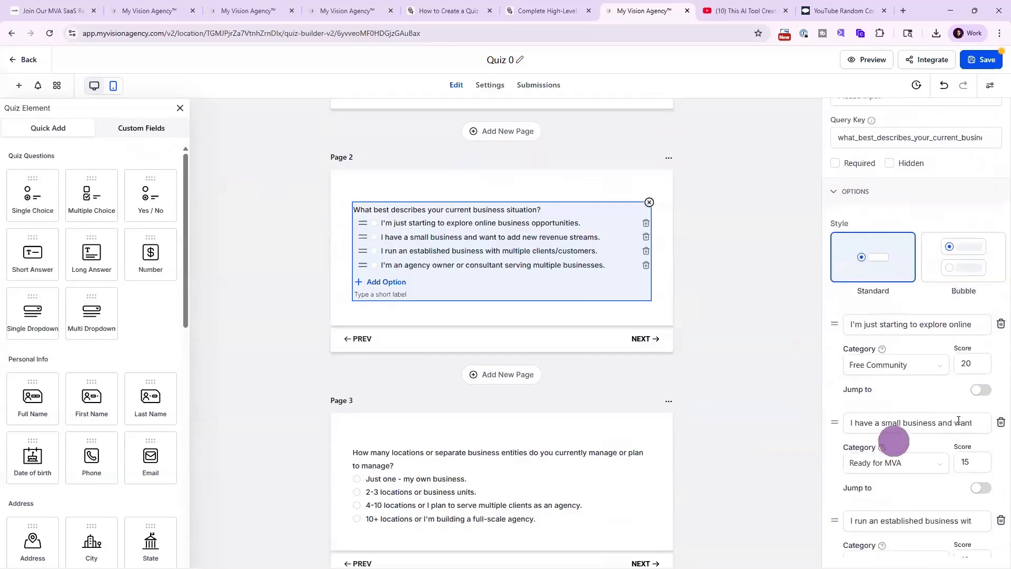
scroll(515, 322, down, 15)
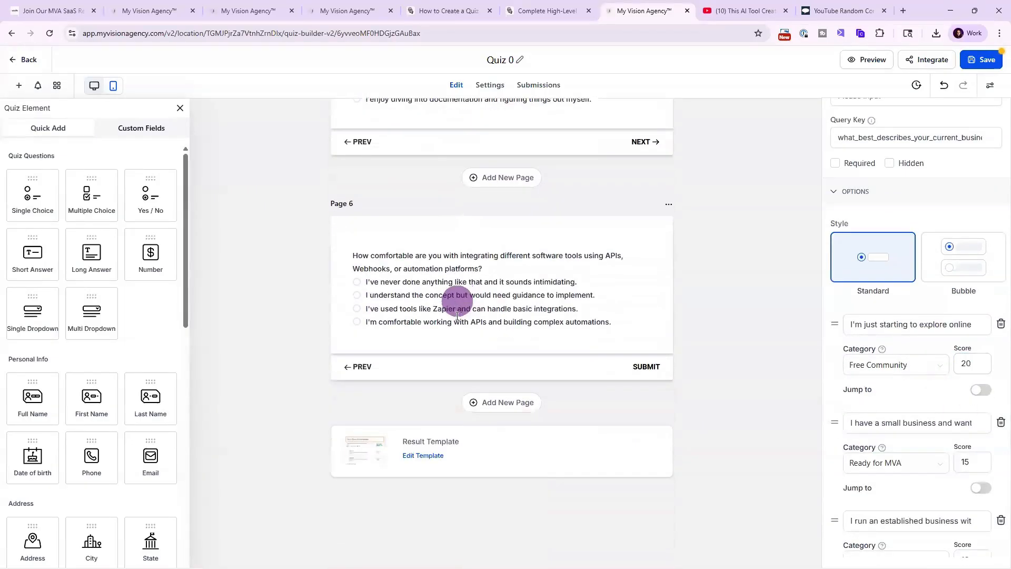
Open the quiz's result template editor and set the header layout to Reverse.
click(421, 456)
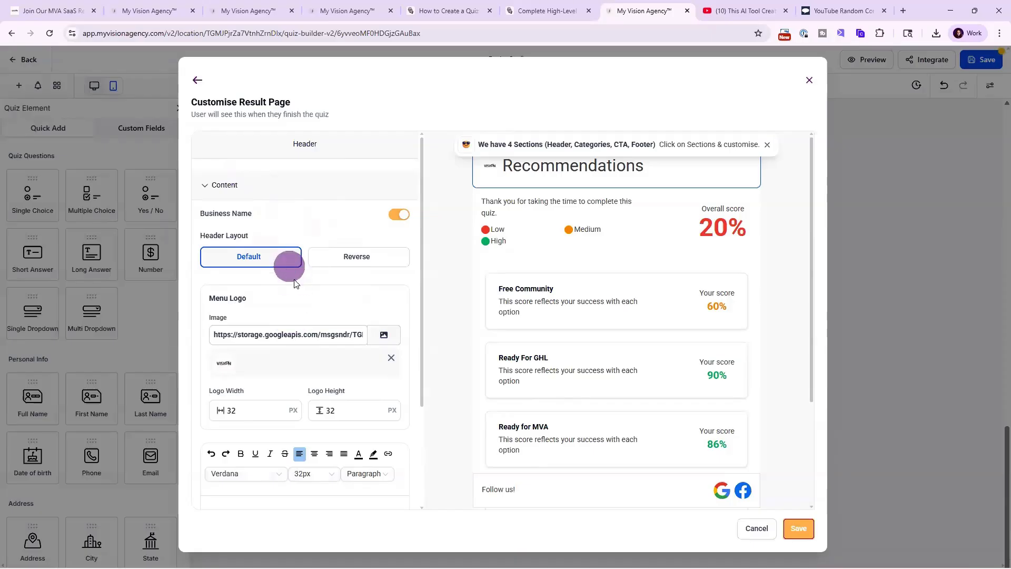
click(347, 257)
click(264, 256)
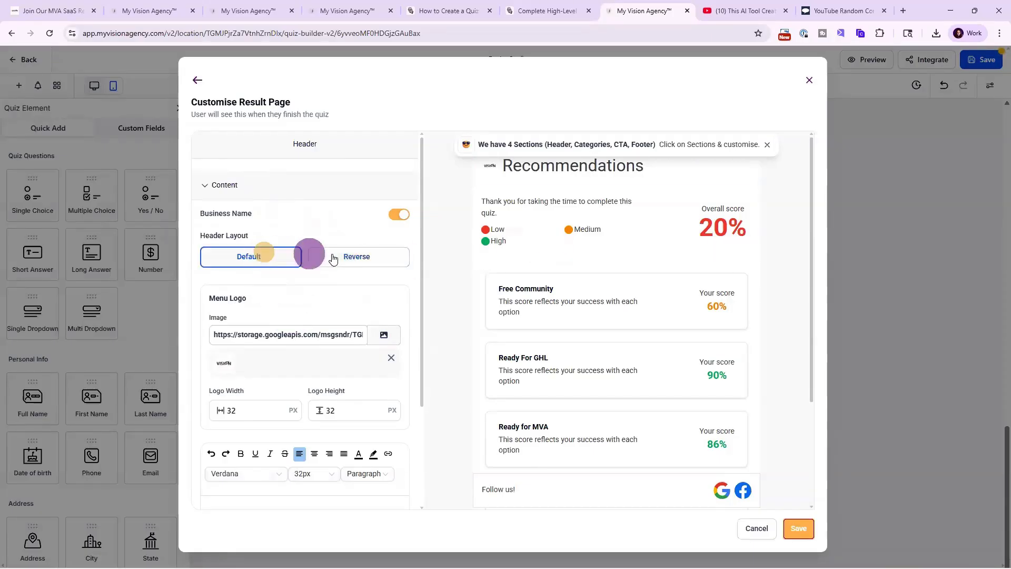
click(358, 258)
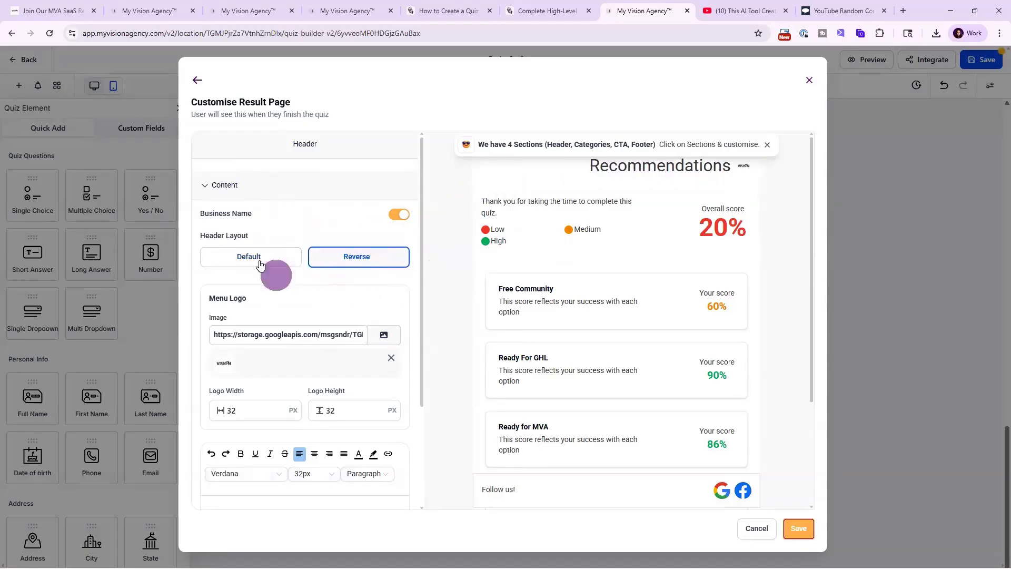
click(244, 253)
click(353, 256)
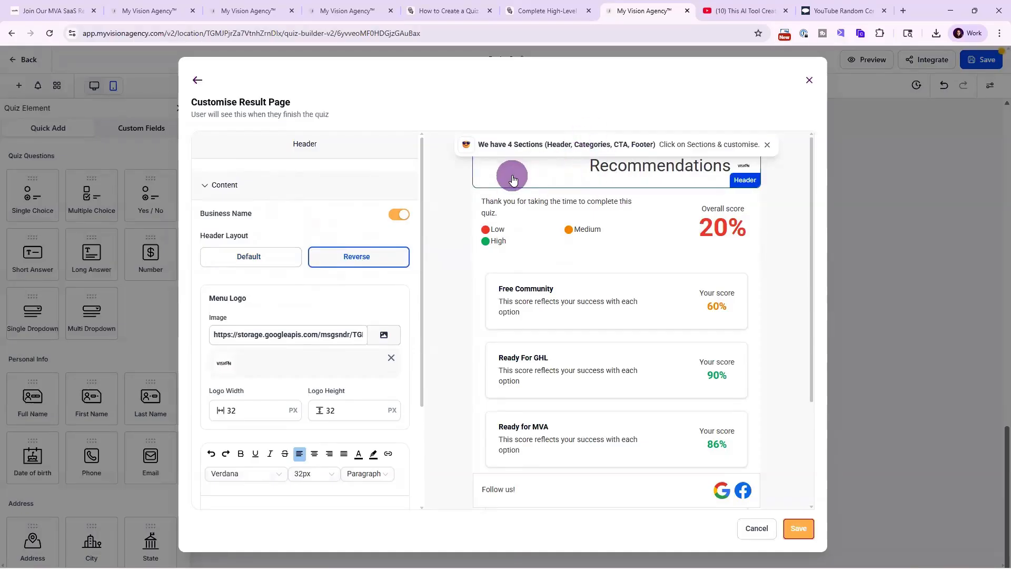
Review the header section's heading text, margin and padding, and background colour settings.
scroll(548, 461, down, 2)
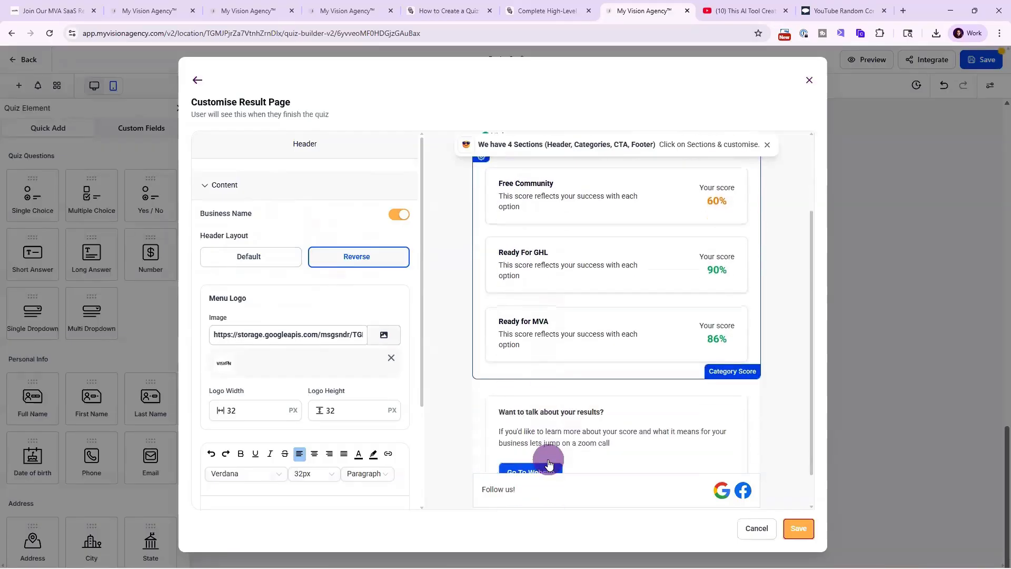
scroll(547, 454, up, 2)
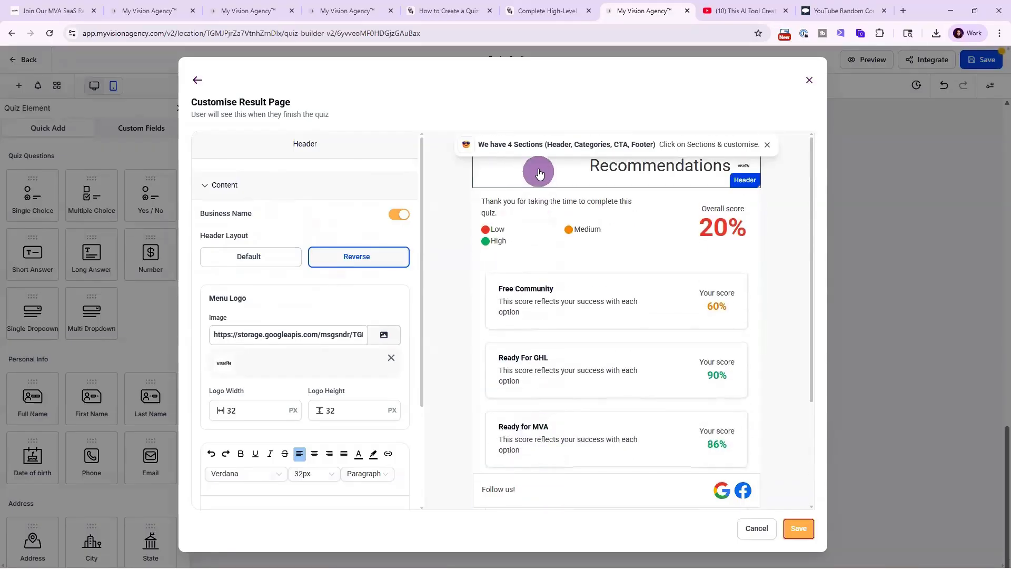
scroll(285, 252, down, 3)
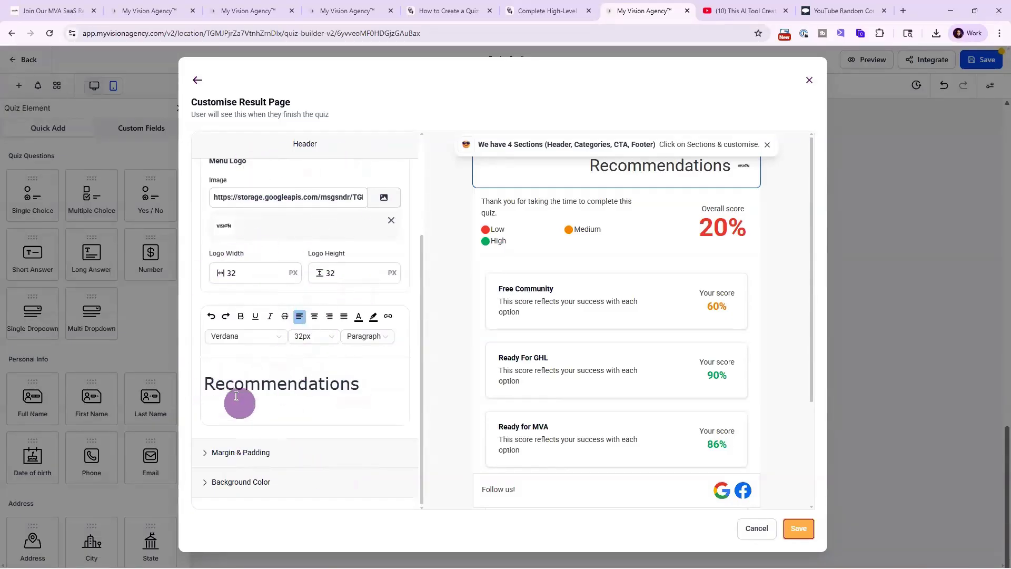
drag(372, 383, 199, 384)
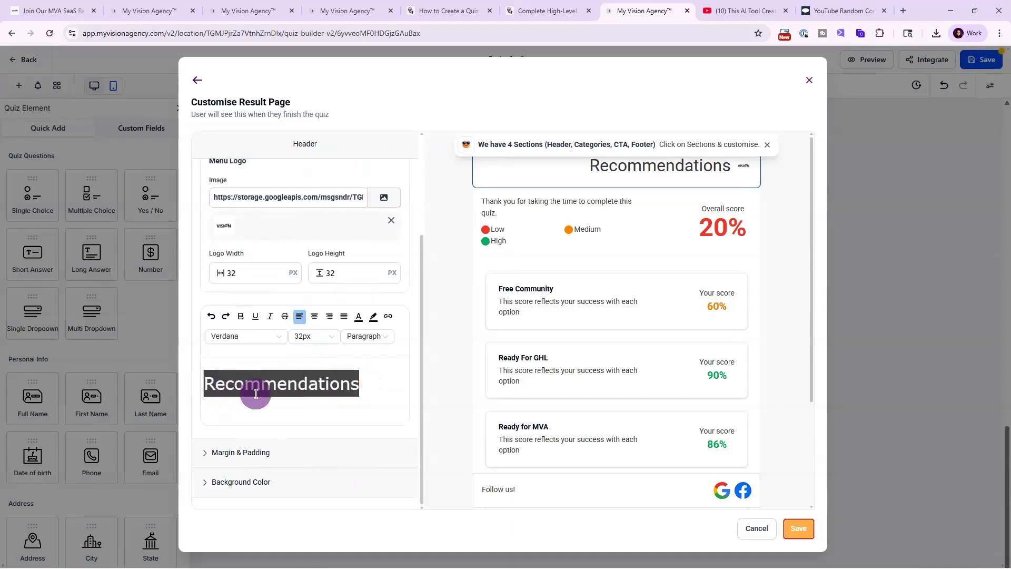
click(247, 456)
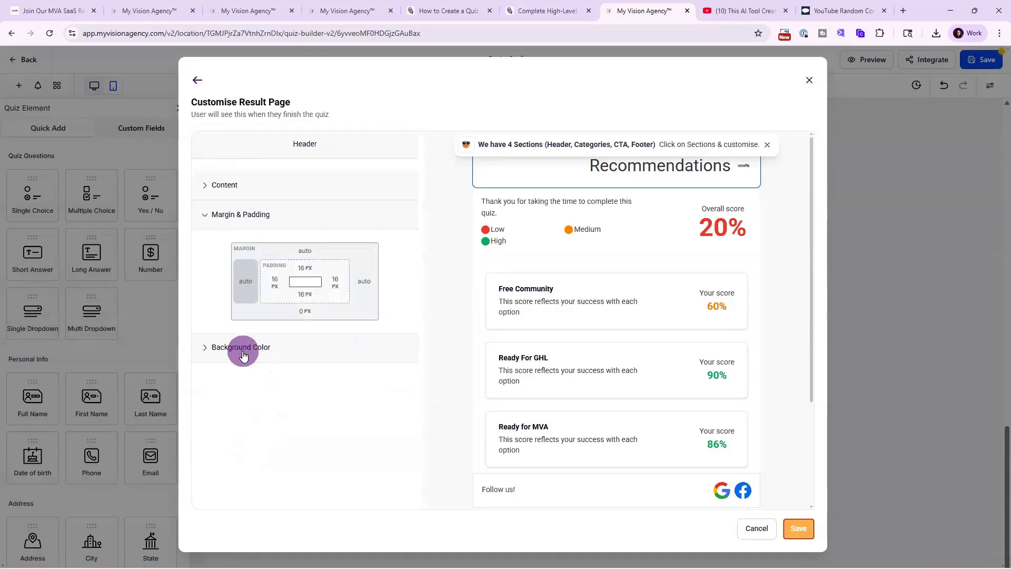
click(243, 349)
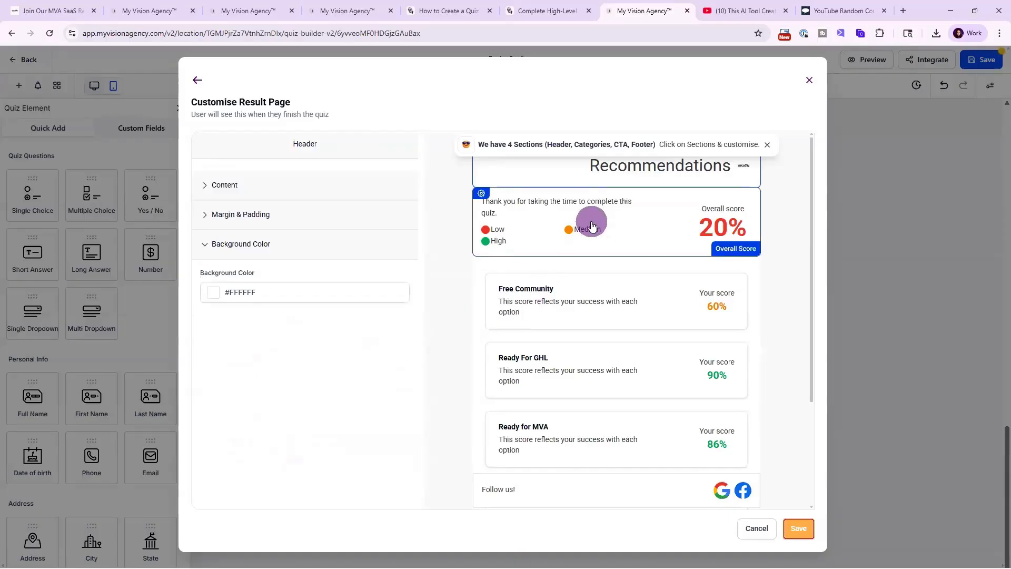
Open the Overall Score section and review its Low, Medium and High dynamic content.
click(617, 228)
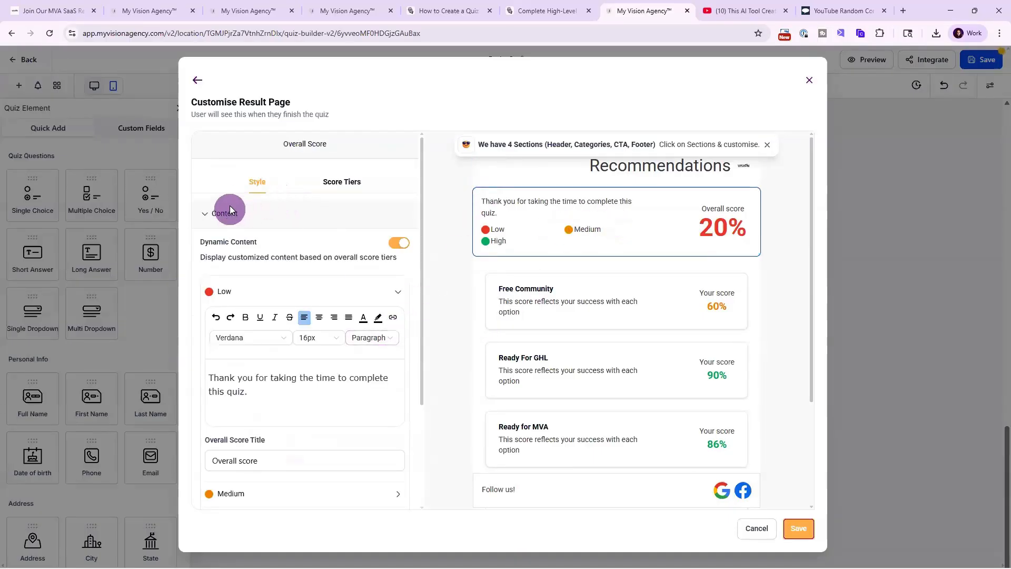
scroll(296, 415, down, 2)
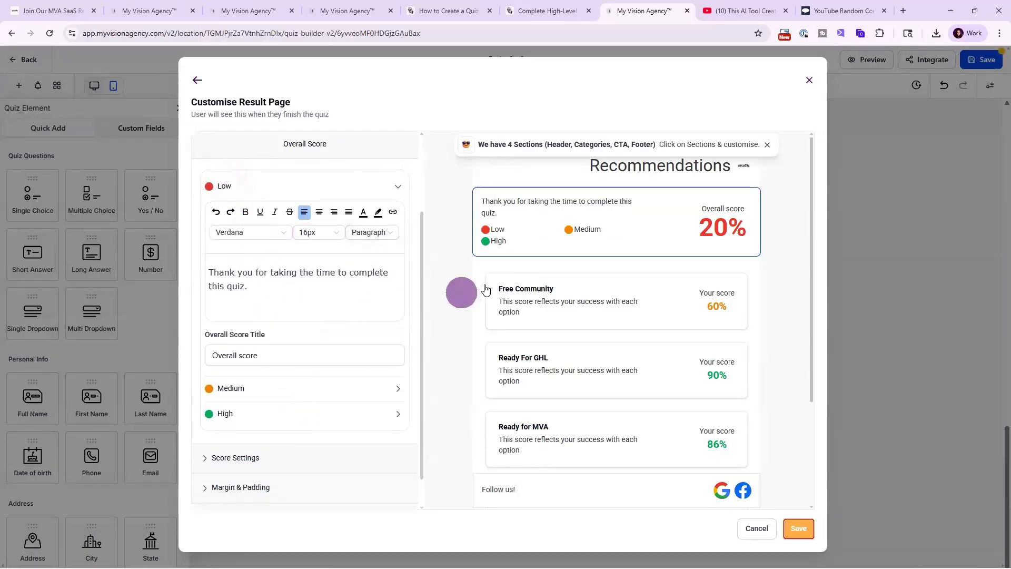
click(230, 390)
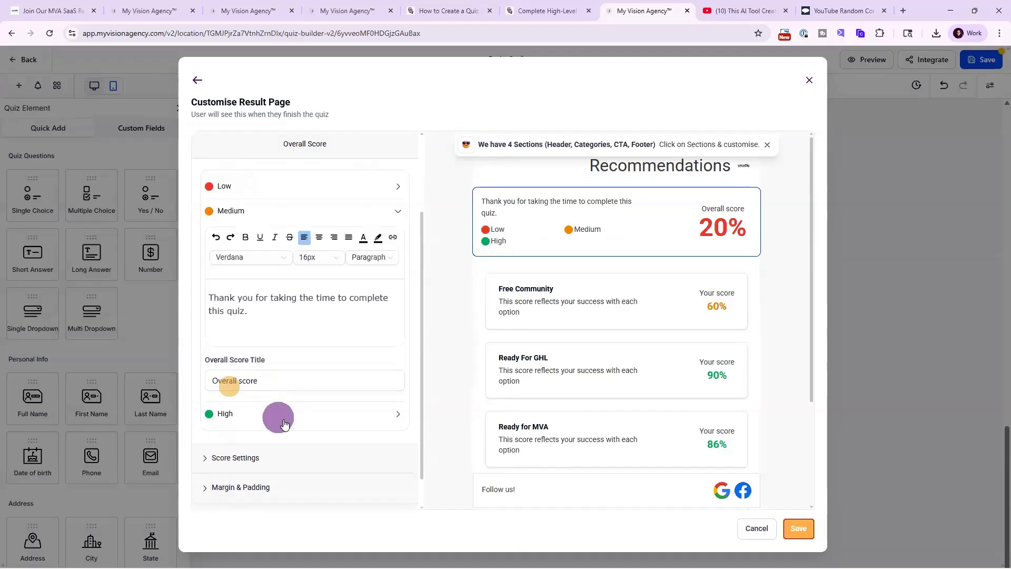
click(225, 383)
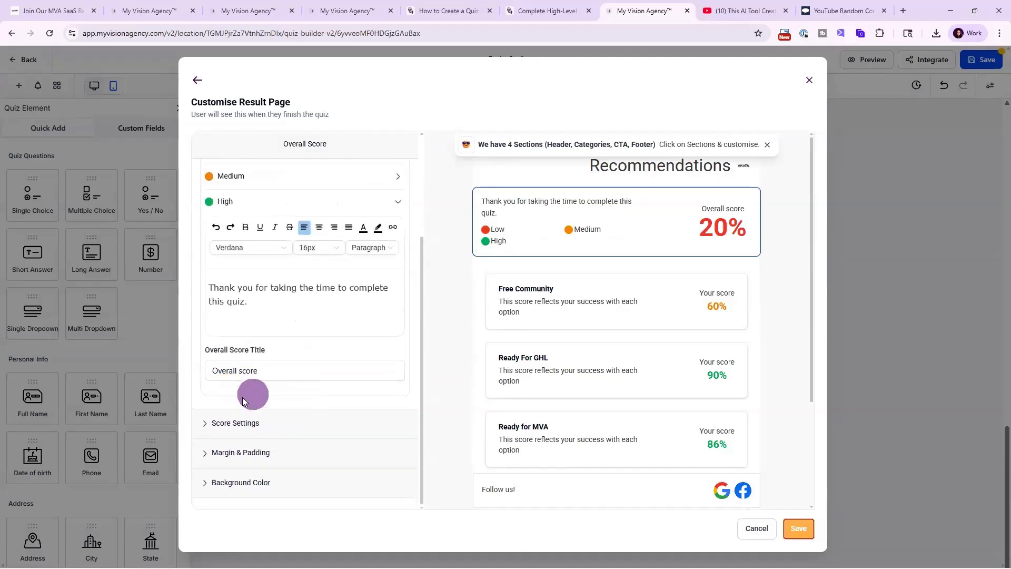
click(242, 421)
scroll(258, 416, down, 3)
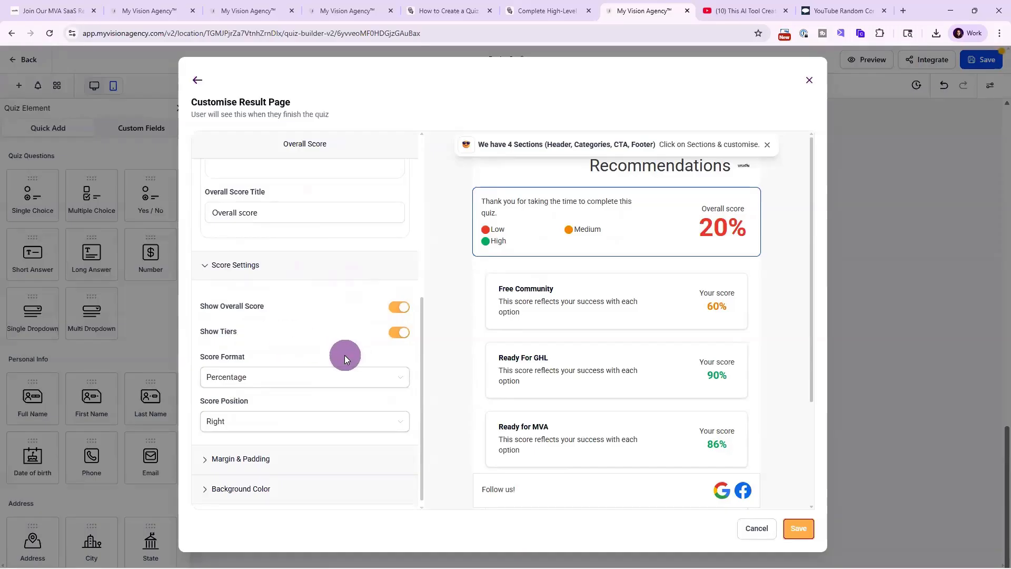
Inspect the overall score's format and position options and its margin and padding.
click(228, 383)
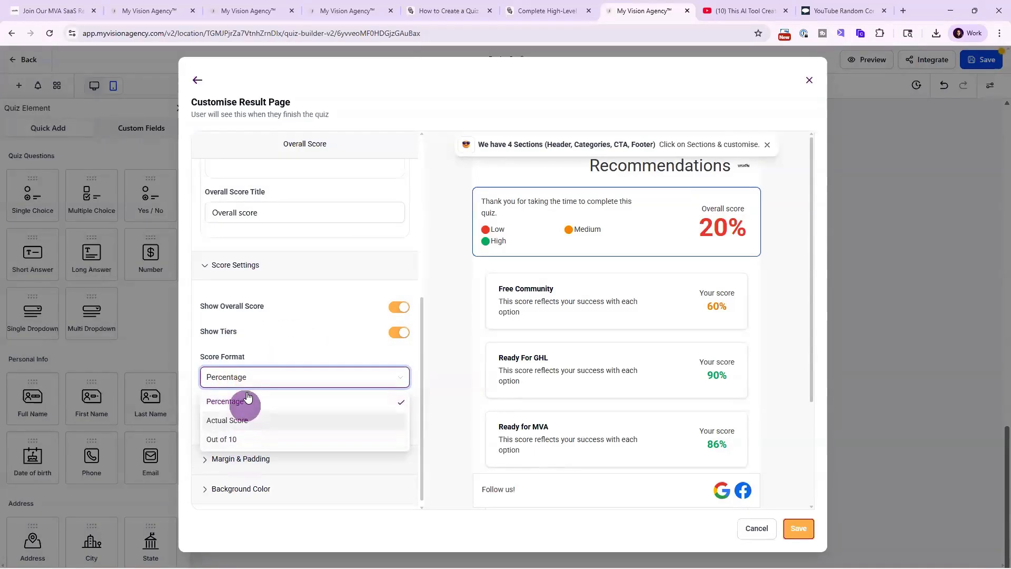
click(266, 352)
click(259, 417)
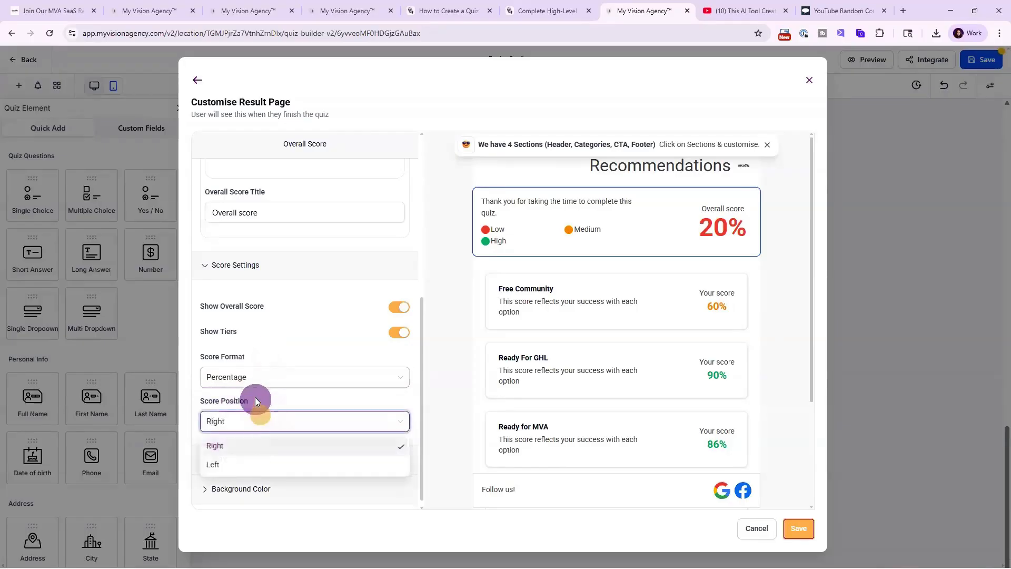
click(297, 399)
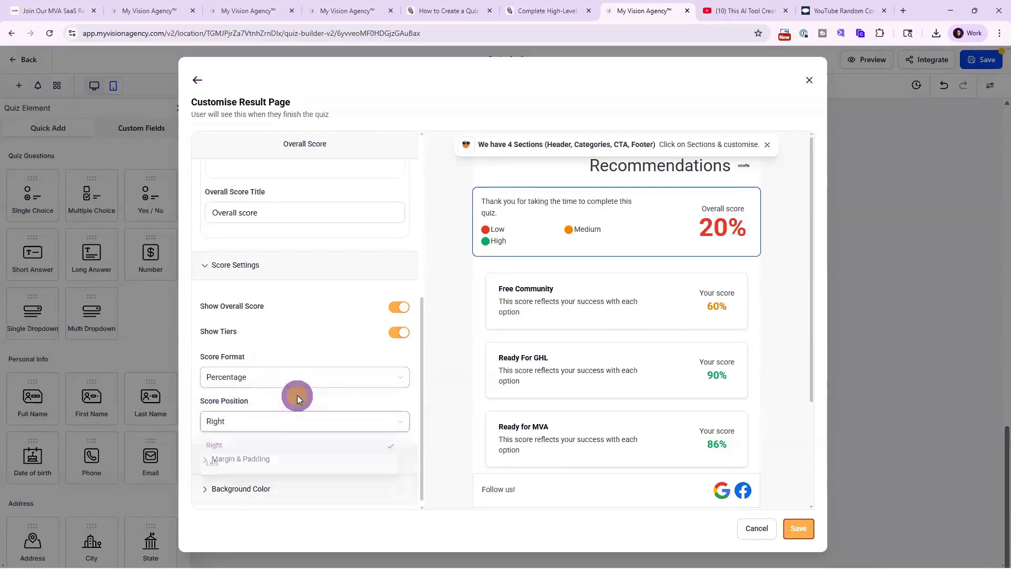
click(268, 458)
scroll(269, 458, down, 2)
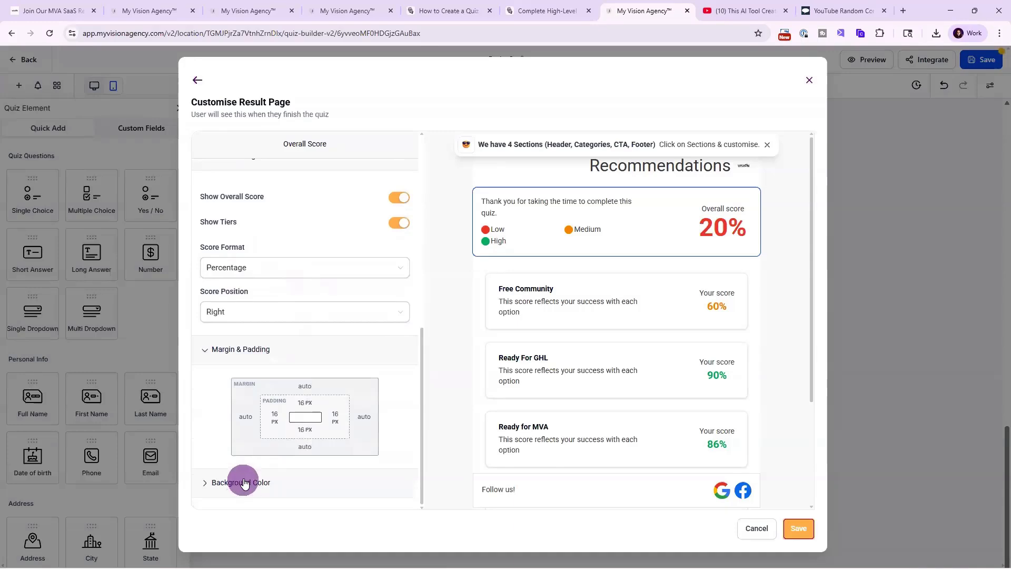
scroll(274, 460, down, 1)
scroll(274, 460, up, 10)
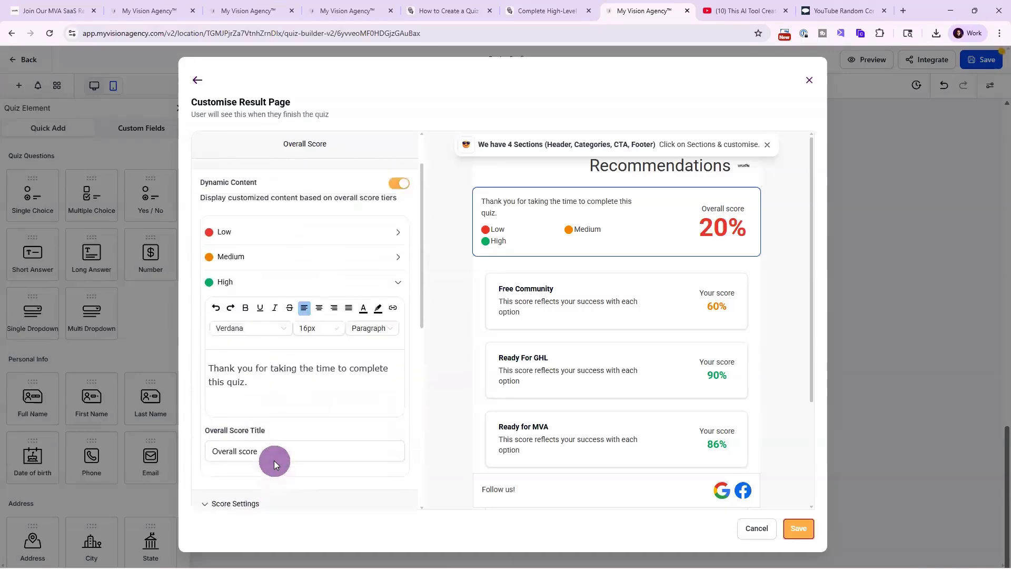
Review the overall score tiers' labels and percentage ranges.
click(336, 181)
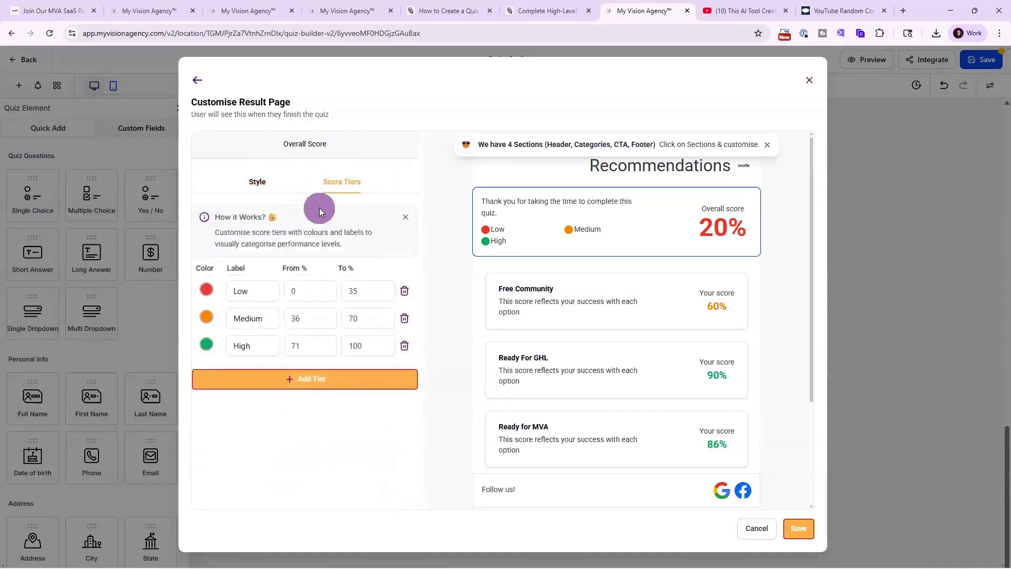
click(259, 293)
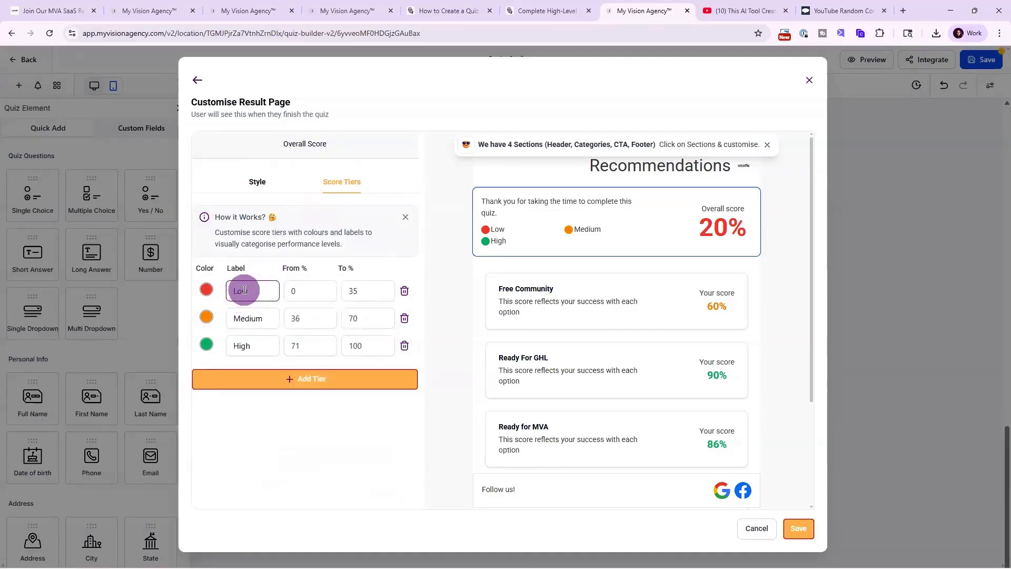
drag(267, 293, 231, 296)
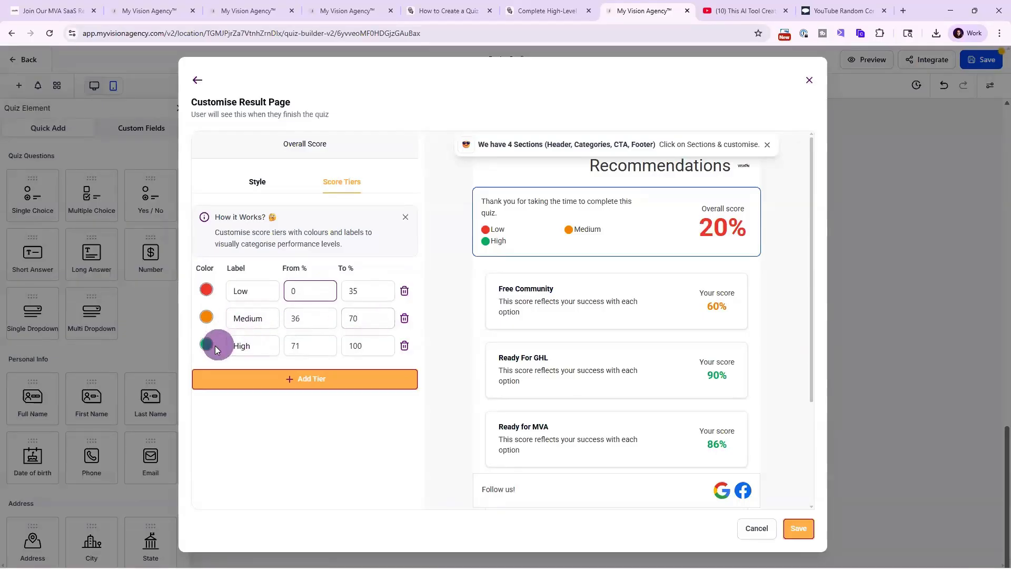
Select the Category Score section and switch to the guide to check the quiz framework.
click(585, 300)
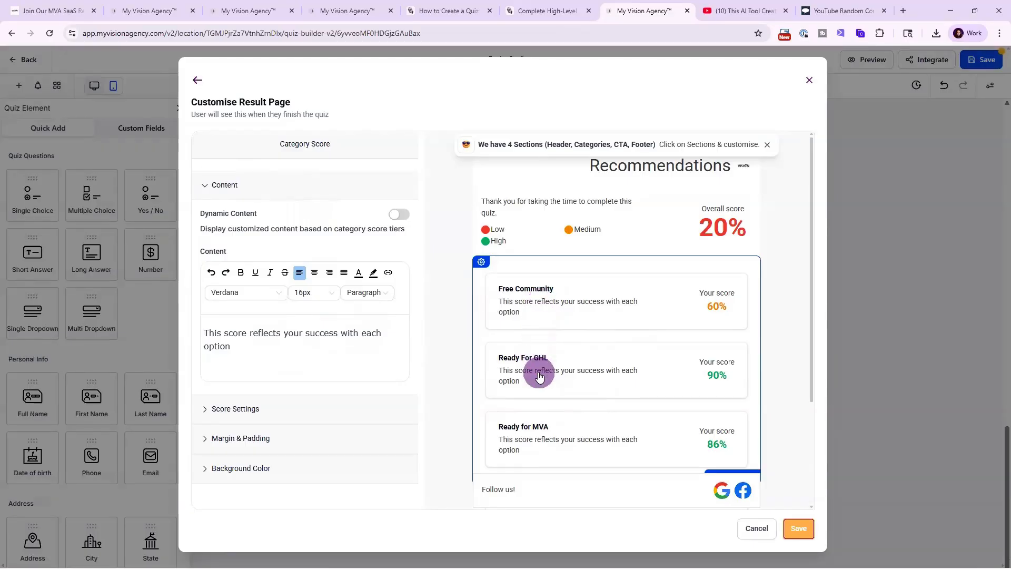
click(545, 10)
scroll(474, 264, up, 4)
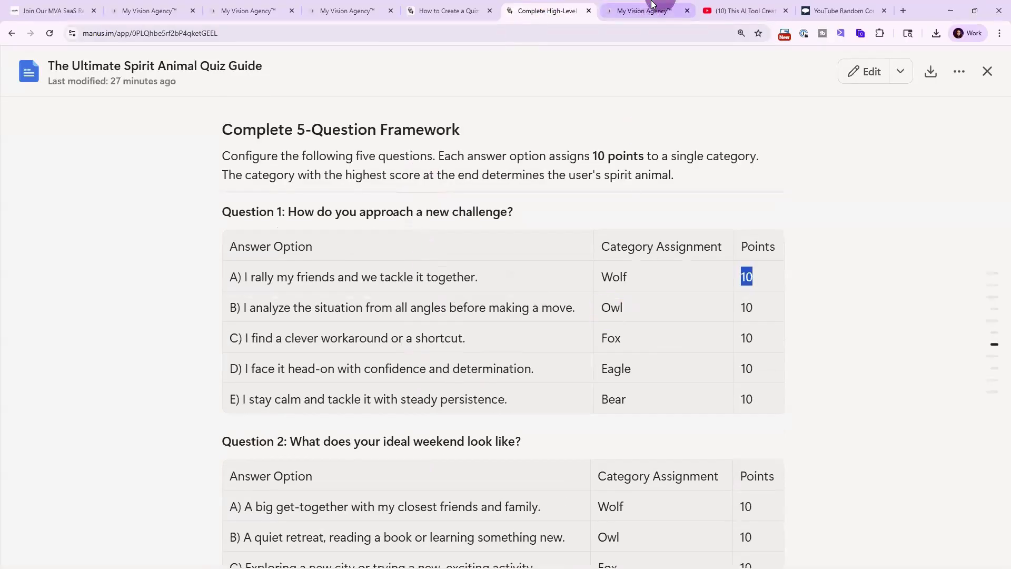
click(651, 4)
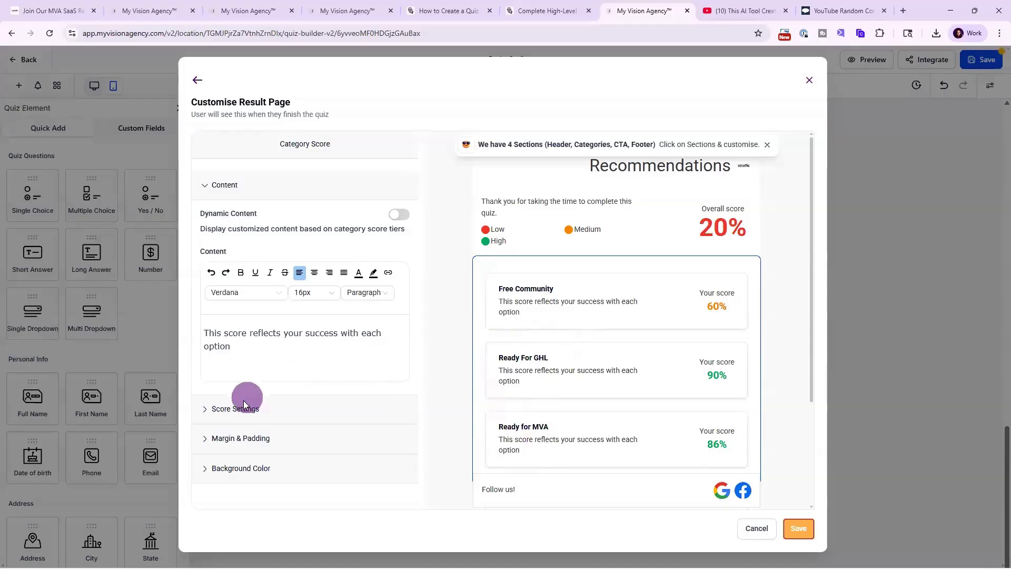
Review the category score's score settings and margin options.
click(245, 414)
scroll(289, 436, down, 2)
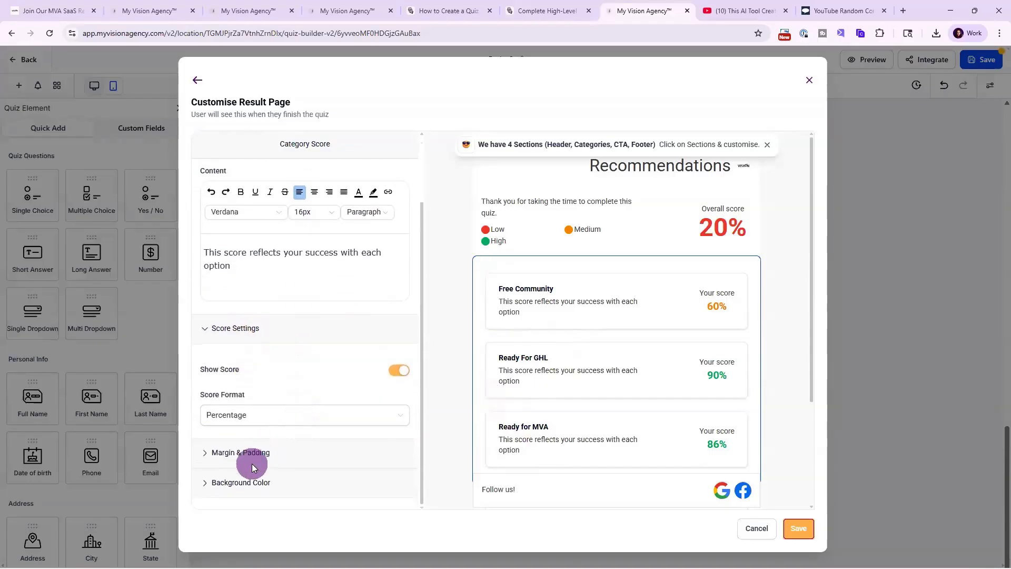
click(239, 457)
scroll(393, 342, up, 2)
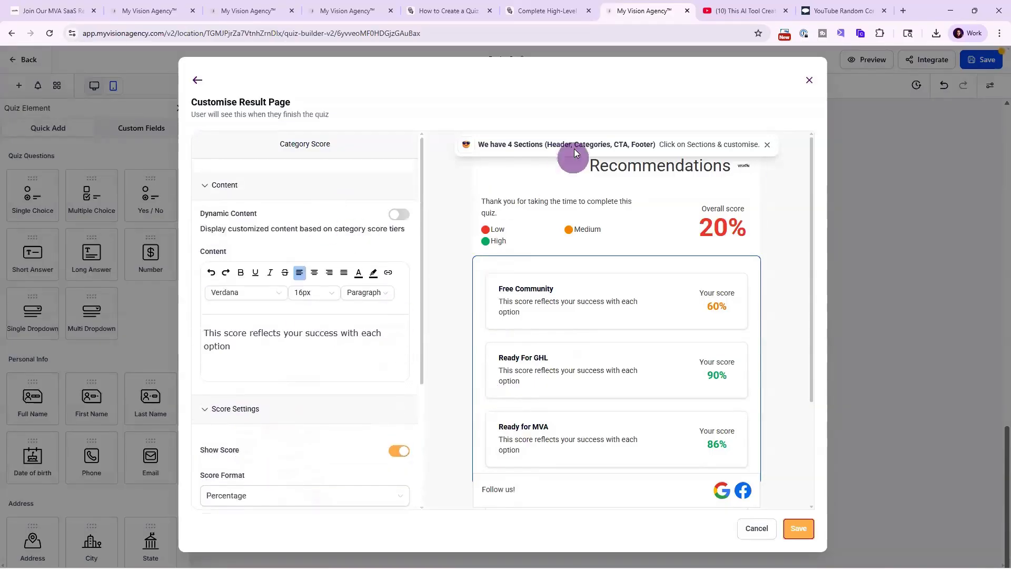
scroll(576, 338, down, 3)
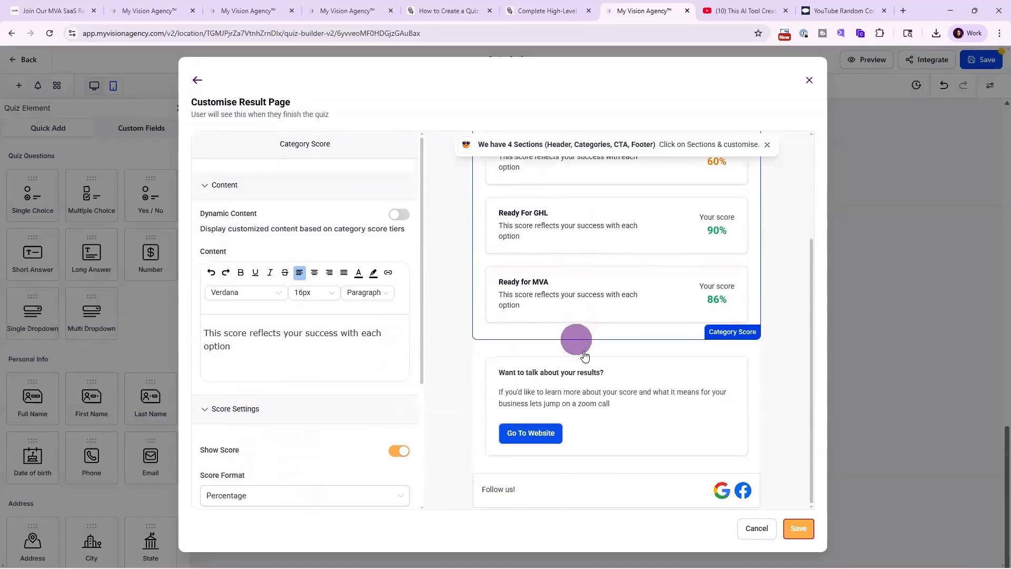
Open the Call to Action section and toggle its Dynamic Content on and back off.
click(602, 383)
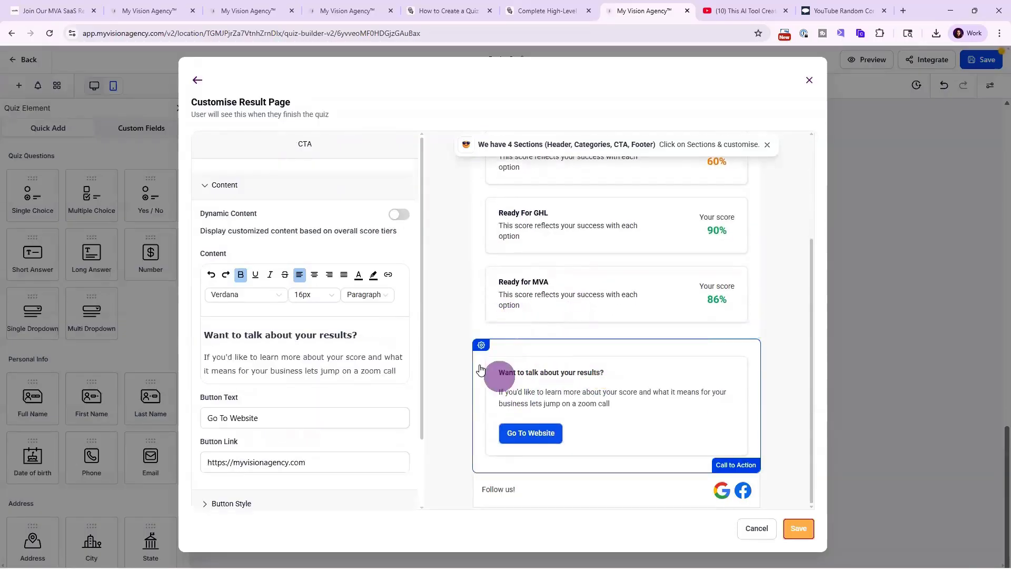
click(398, 215)
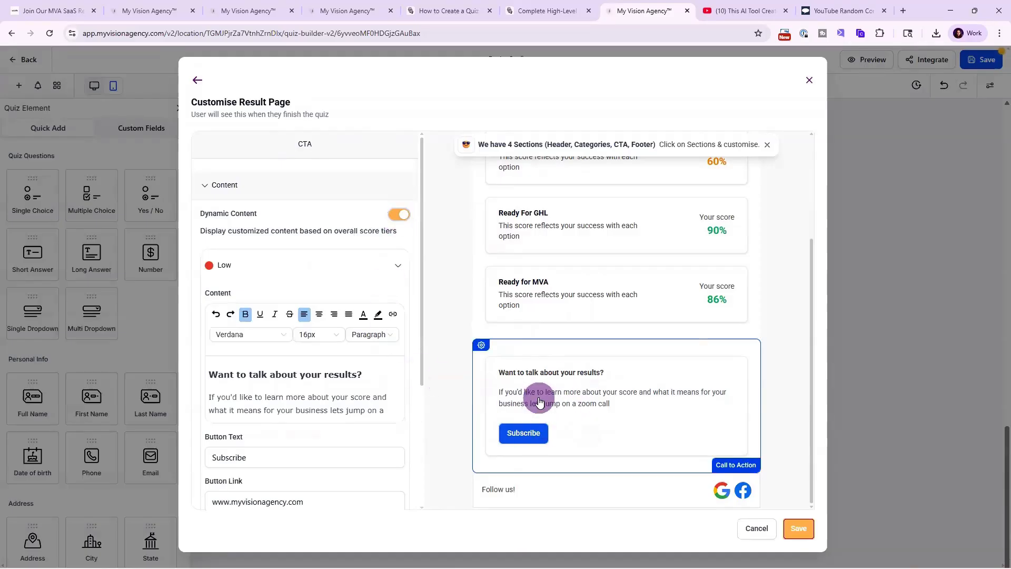
click(392, 213)
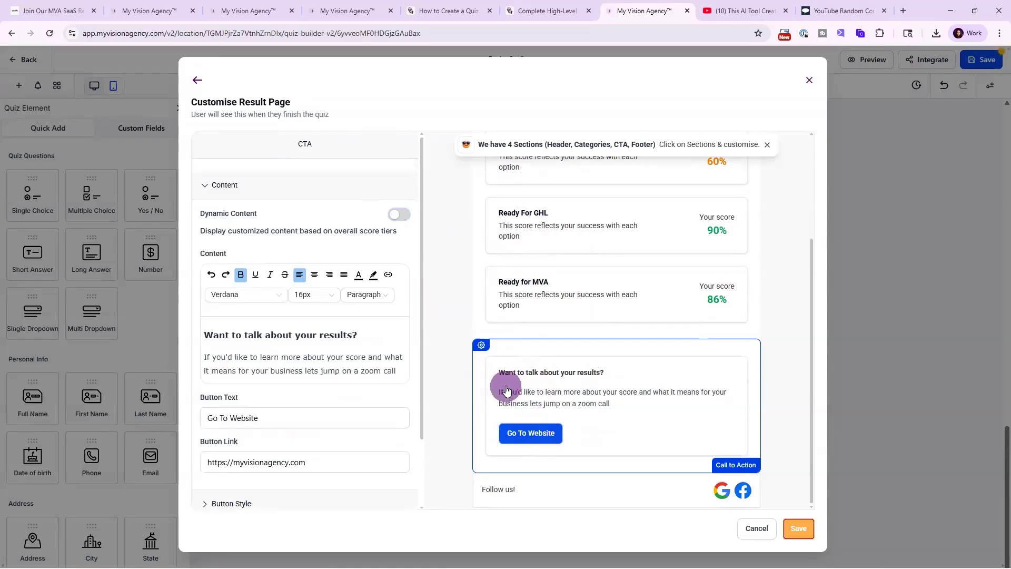
scroll(539, 264, up, 3)
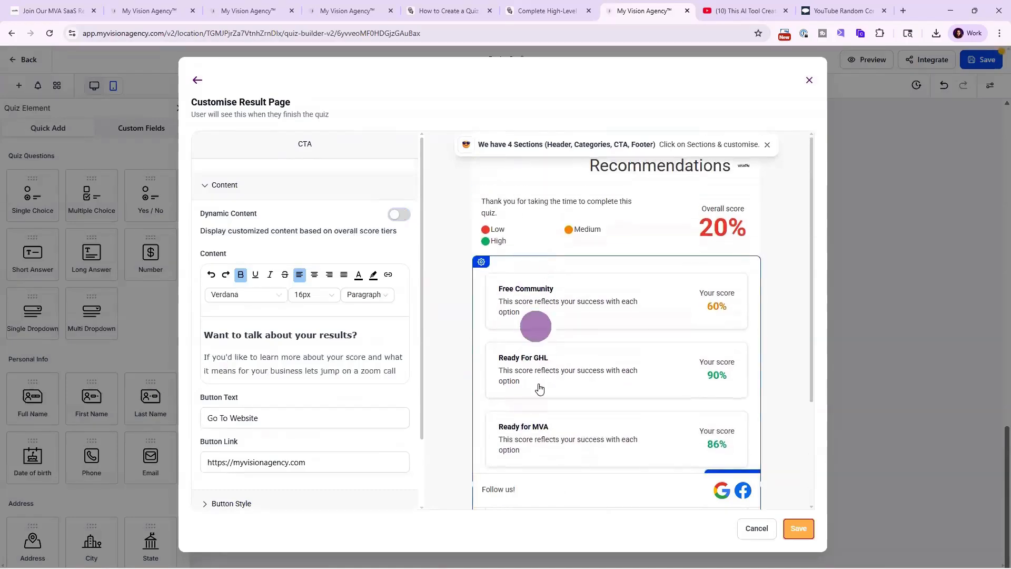
scroll(553, 301, down, 1)
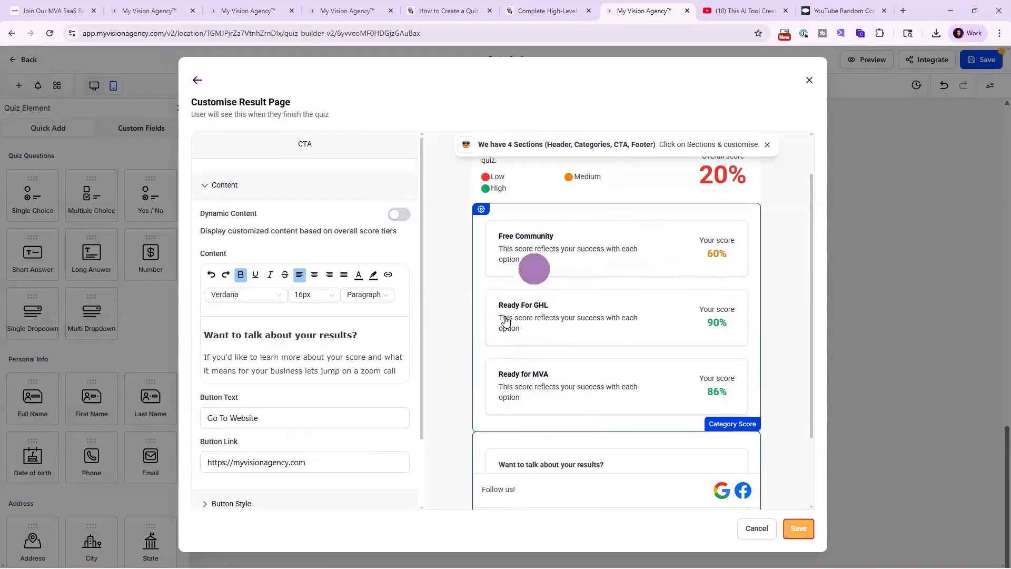
scroll(605, 286, down, 2)
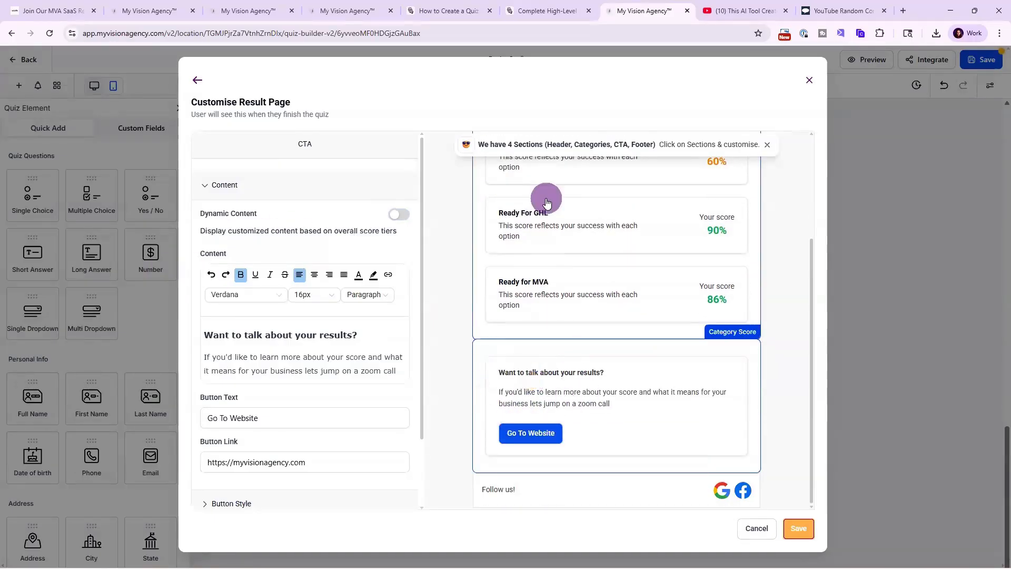
Review the Call to Action section's content, button style, margin and padding, and background colour settings.
scroll(562, 241, up, 1)
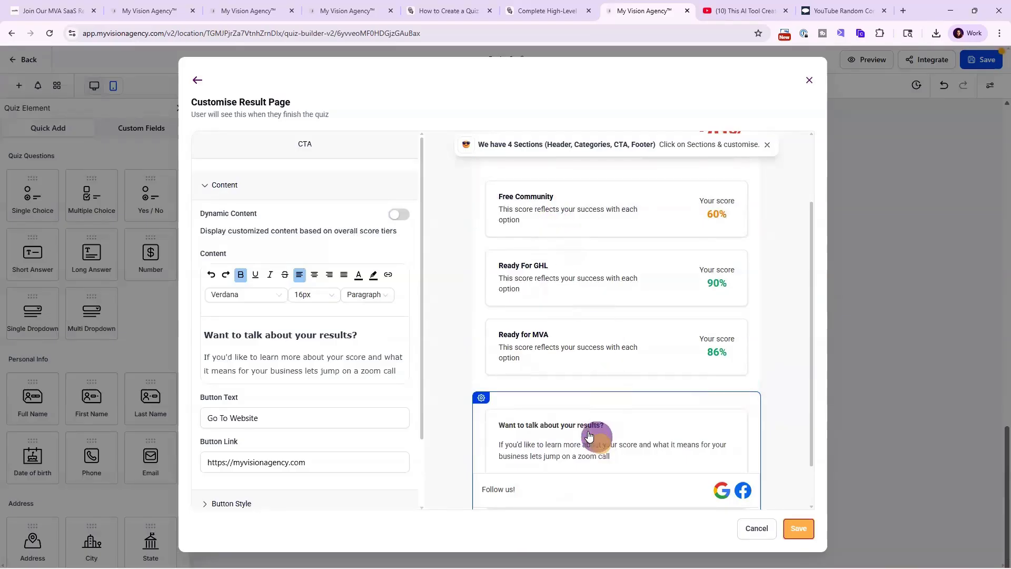
scroll(574, 424, down, 1)
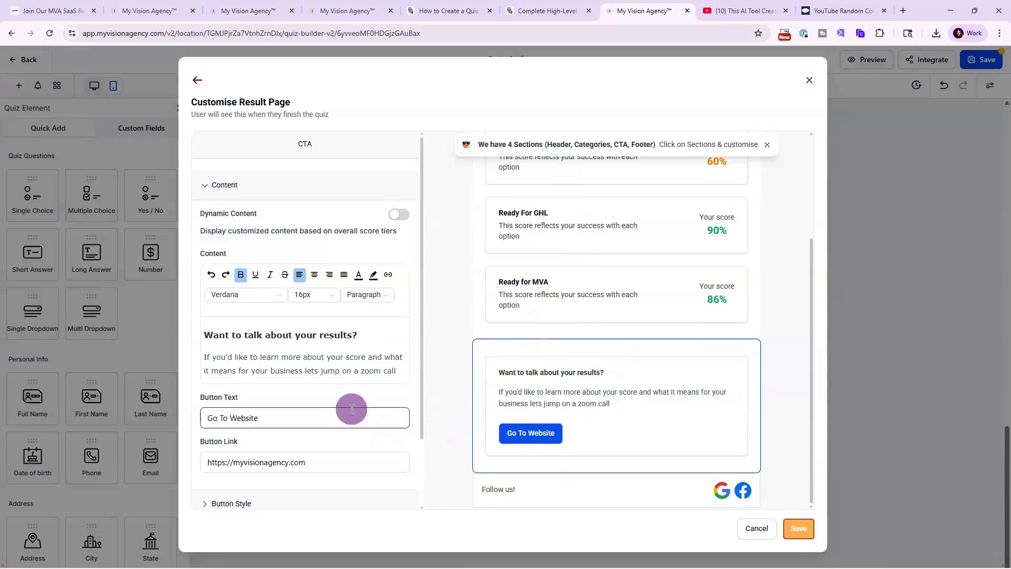
scroll(349, 408, down, 2)
drag(301, 334, 191, 347)
drag(328, 381, 196, 392)
click(249, 430)
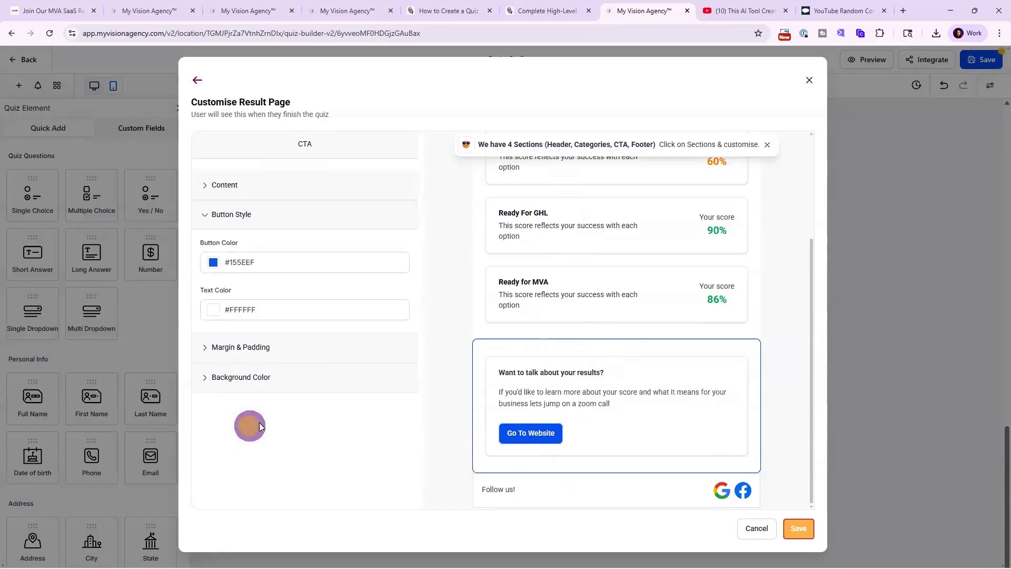
click(260, 348)
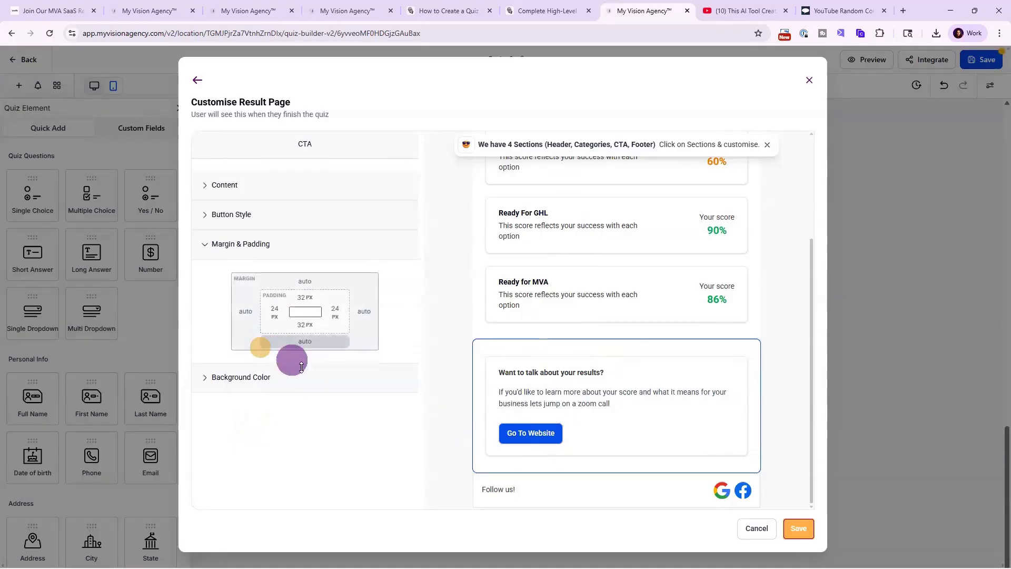
click(247, 375)
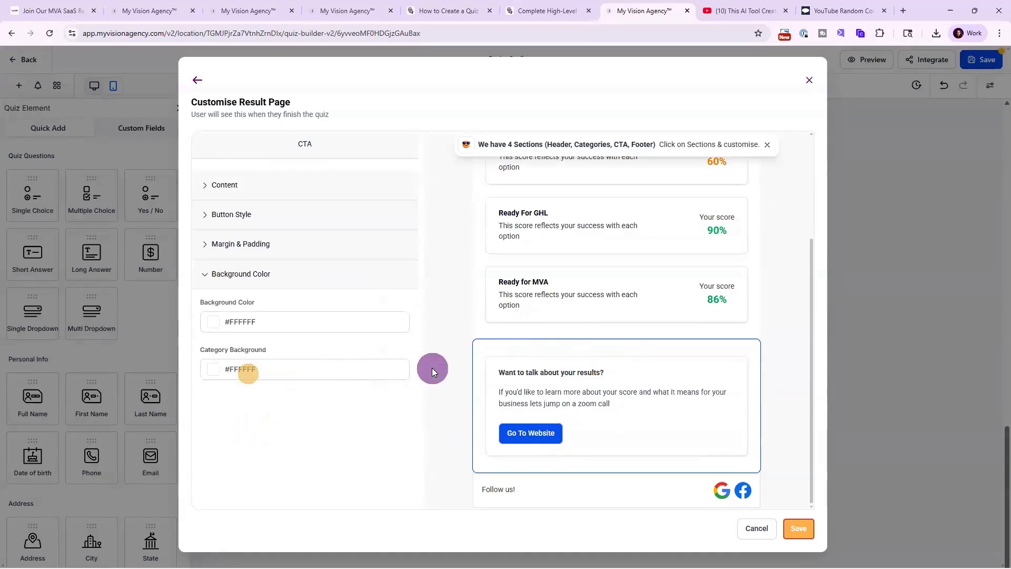
Review the Footer section's text, social links and margins, then save the customised result page.
click(619, 478)
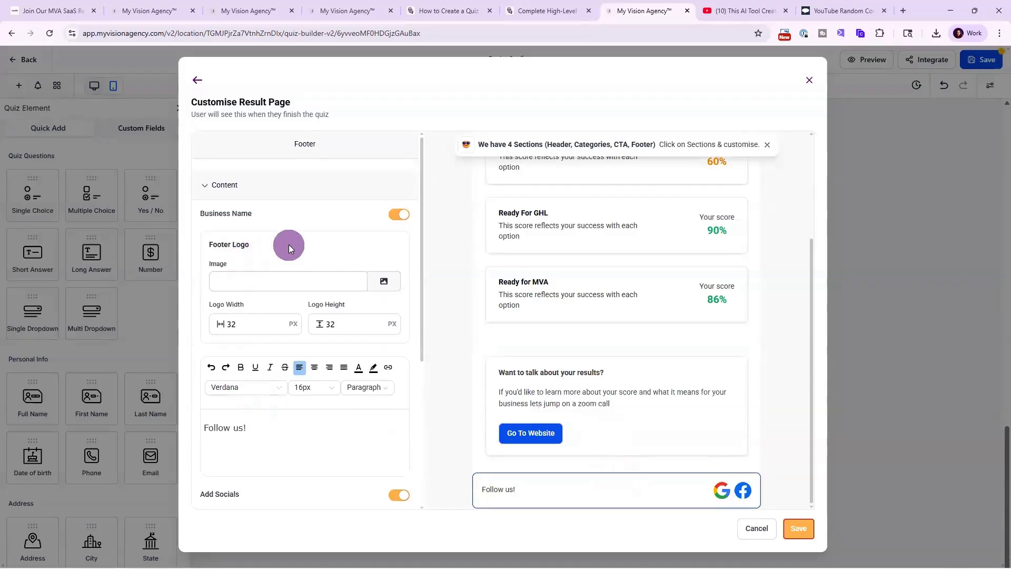
scroll(295, 453, down, 3)
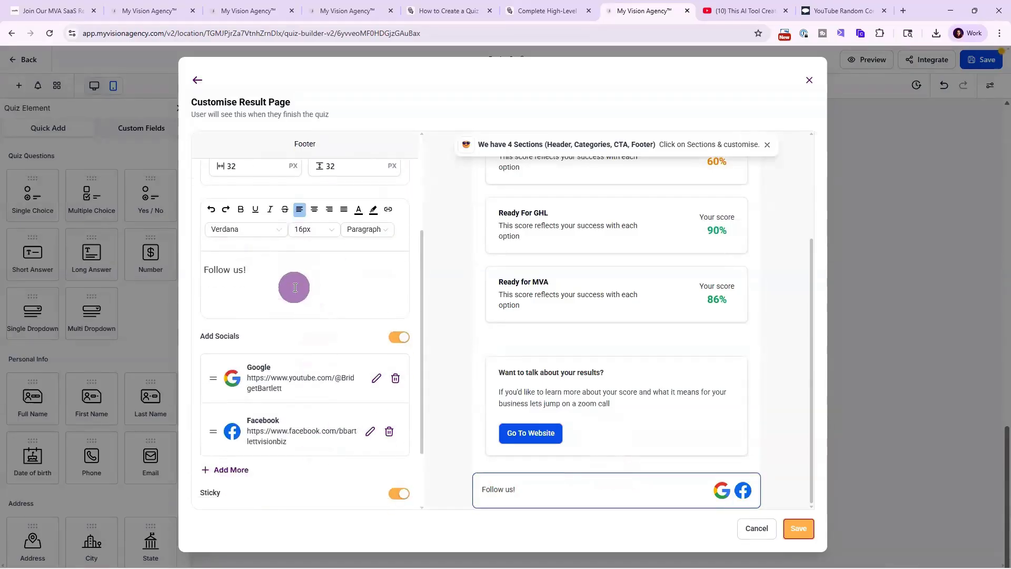
drag(257, 269, 183, 270)
scroll(285, 356, down, 2)
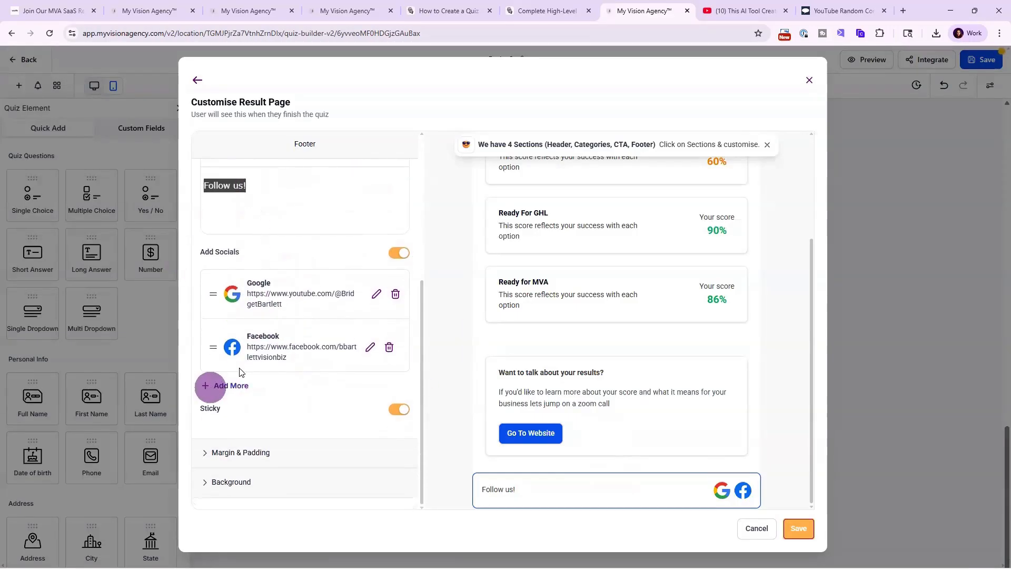
click(230, 387)
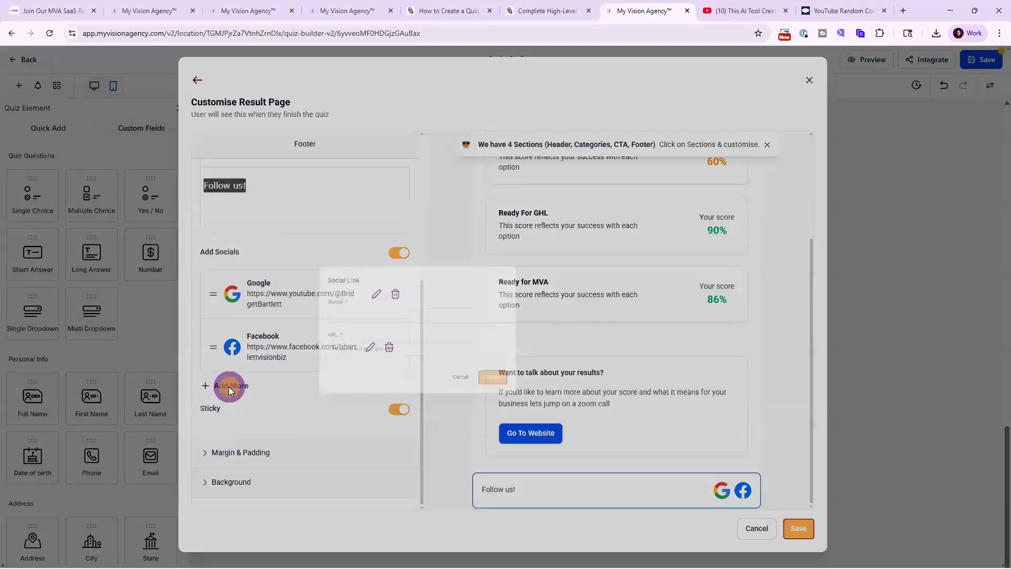
click(418, 283)
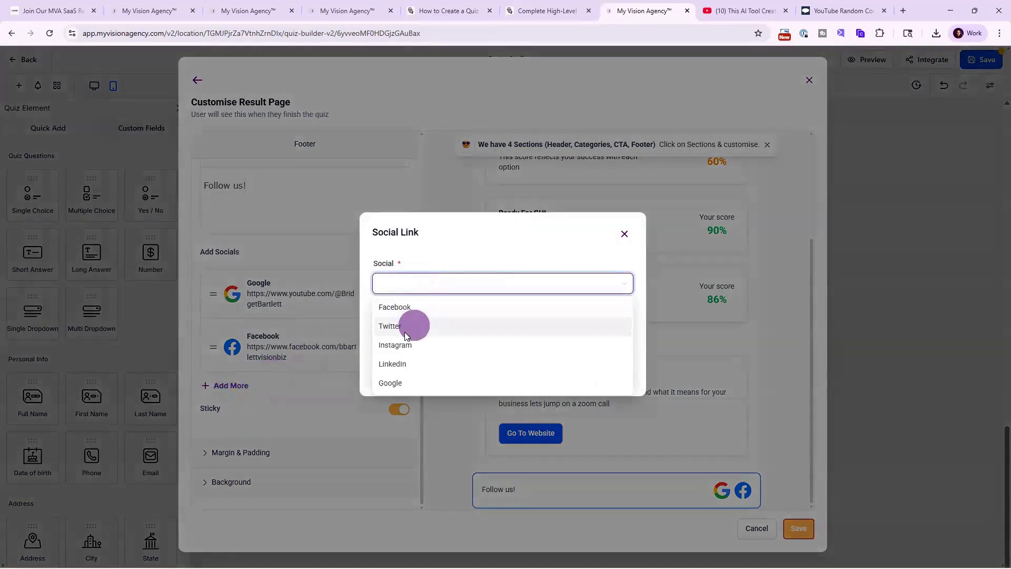
click(622, 237)
click(247, 451)
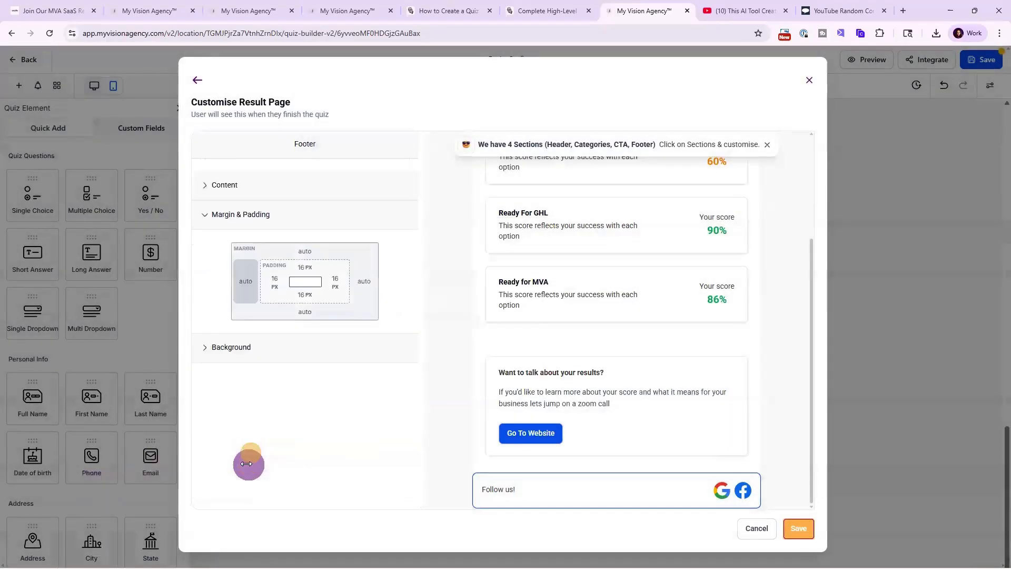
click(800, 528)
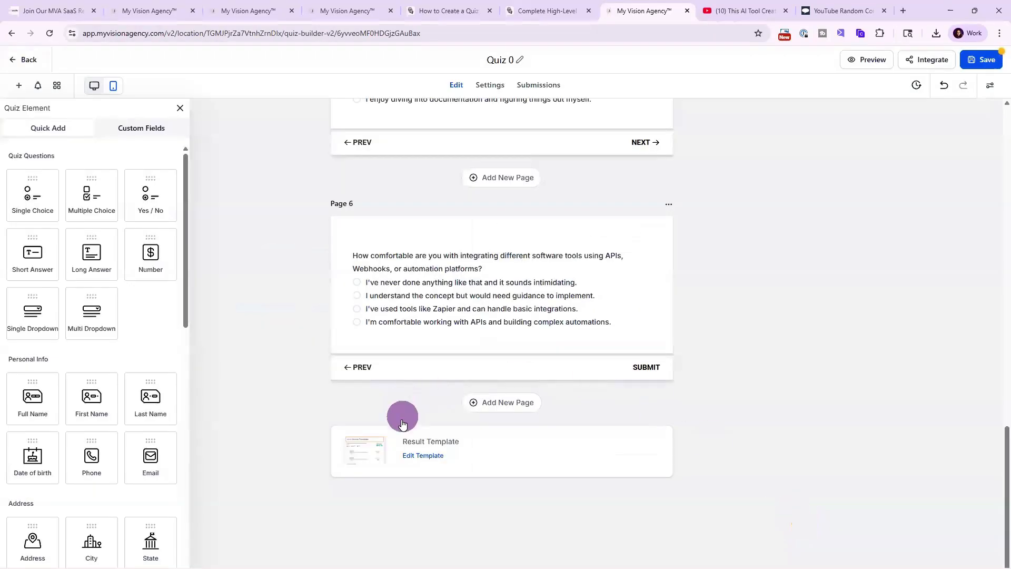
Look over the quiz notification options, the On Submit setting and the submissions list.
click(37, 87)
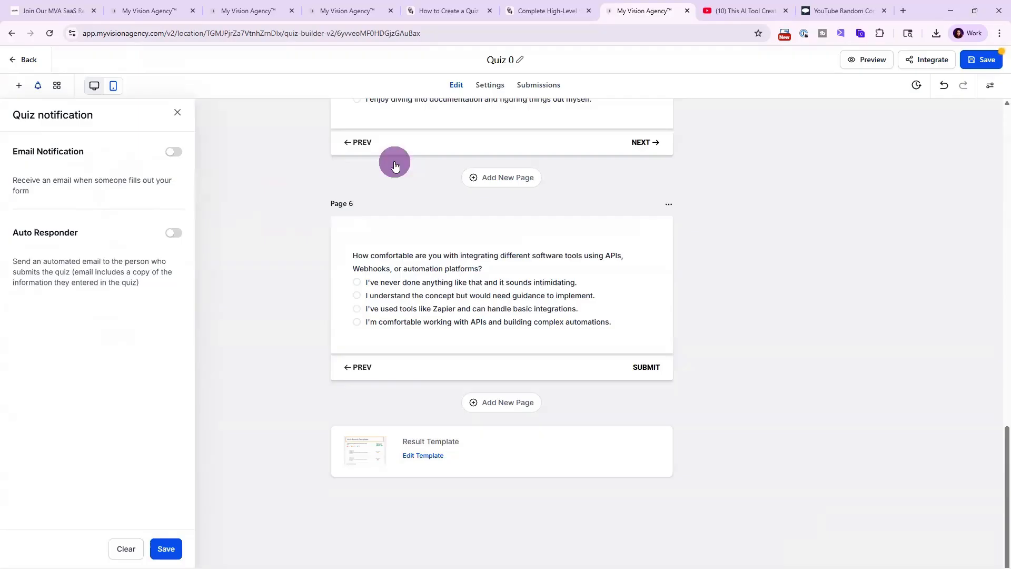
click(492, 85)
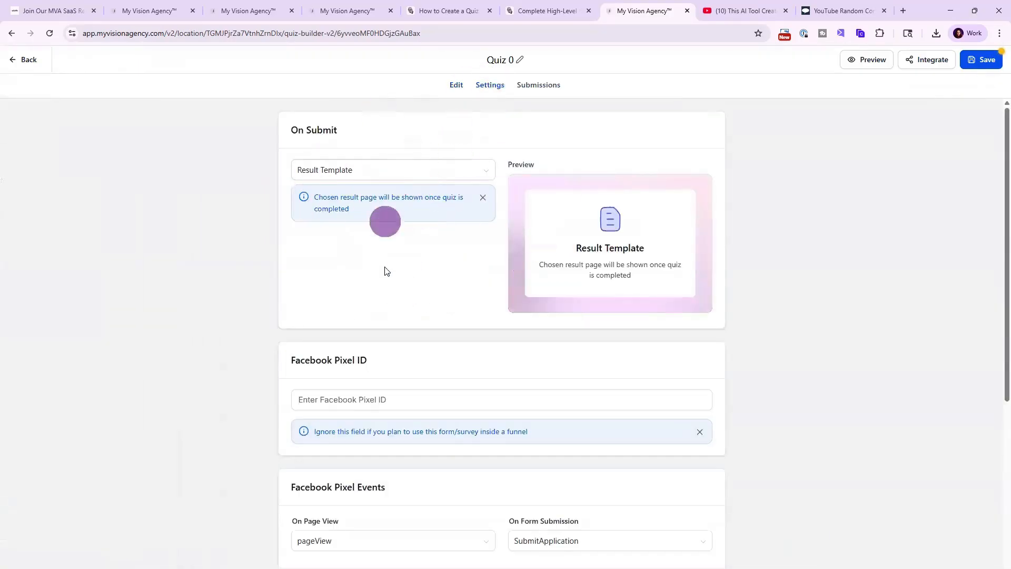
click(367, 174)
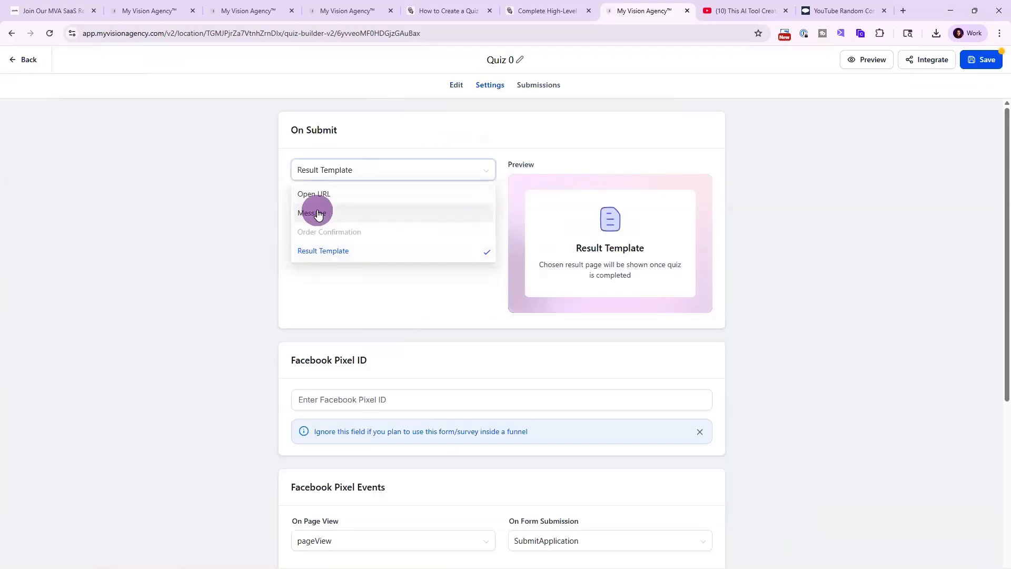
click(406, 134)
click(533, 91)
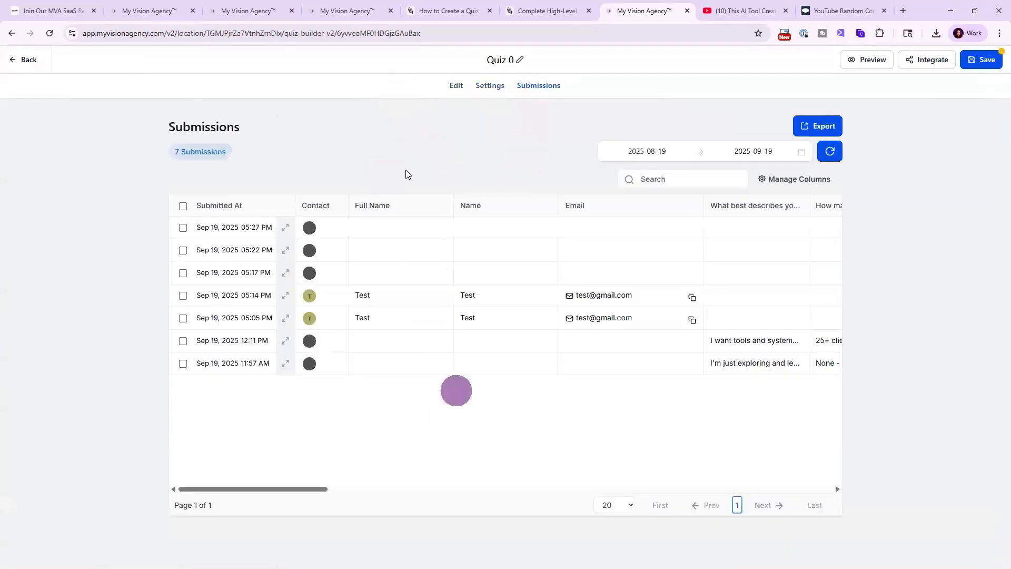
click(456, 84)
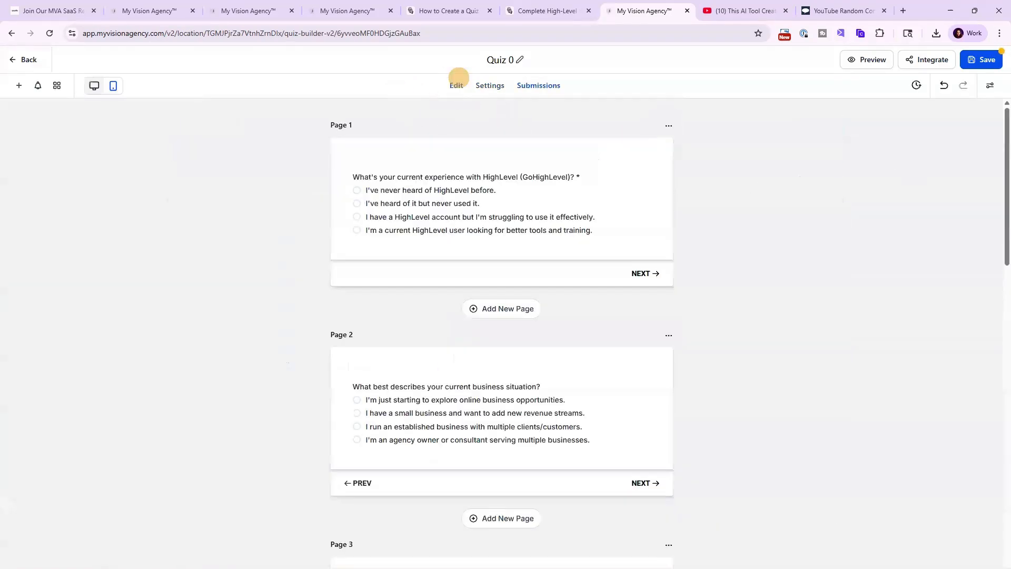
Open the quiz style panel and inspect its Advanced border and shadow settings.
click(991, 88)
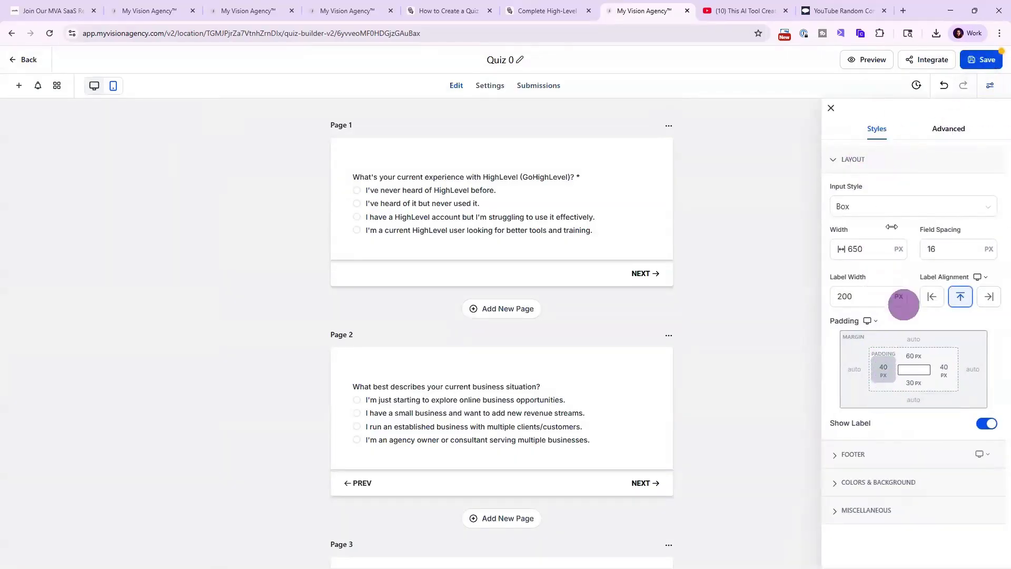
click(938, 129)
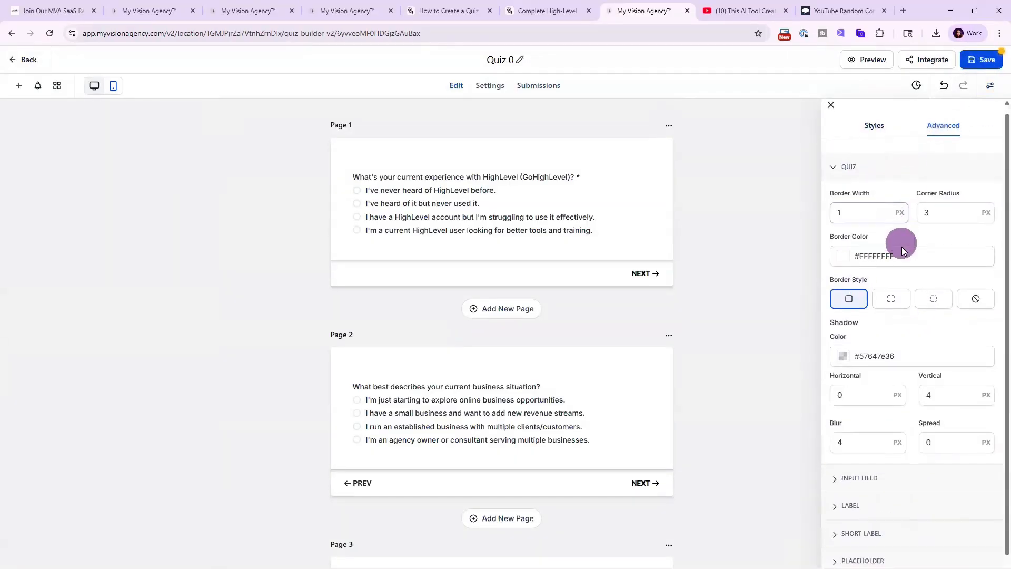
scroll(900, 295, down, 2)
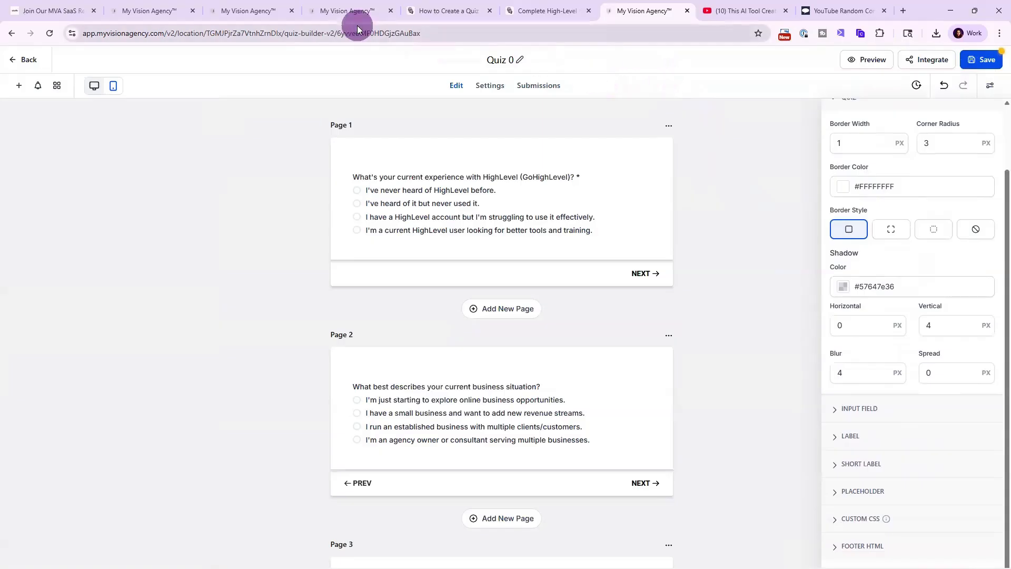
Switch to the workflow tab and delete its Survey Submitted trigger.
click(351, 11)
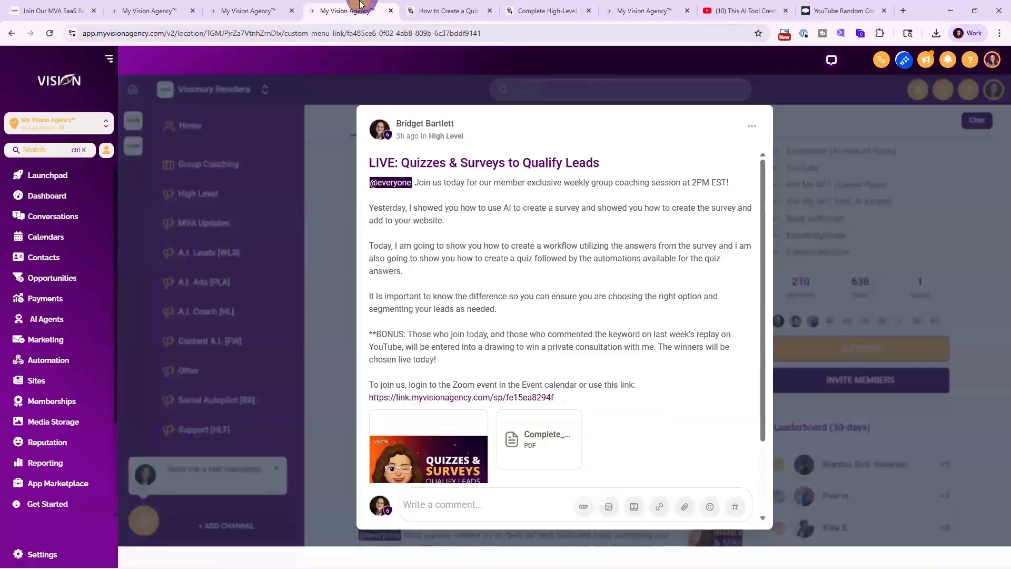
click(246, 7)
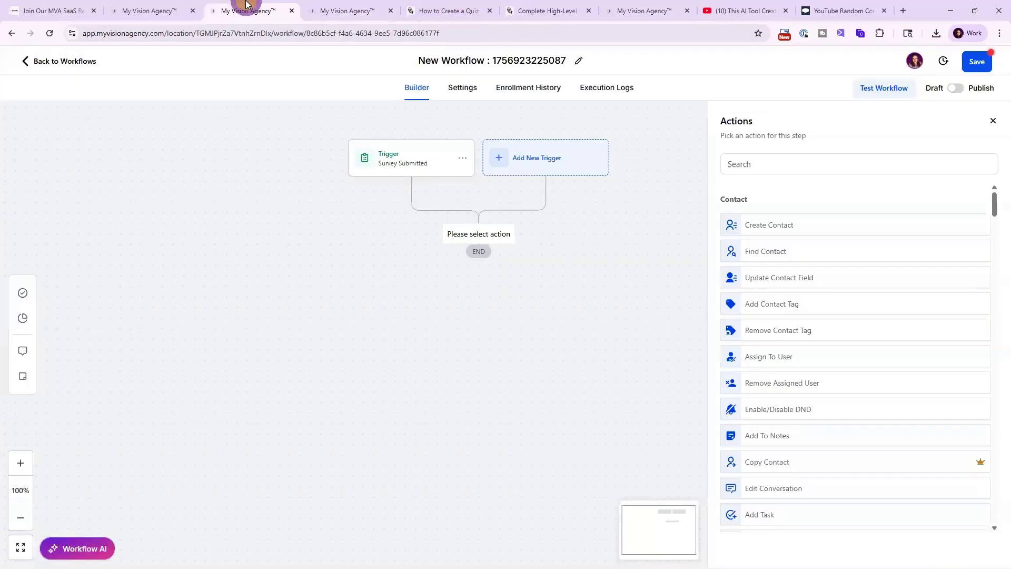
click(409, 163)
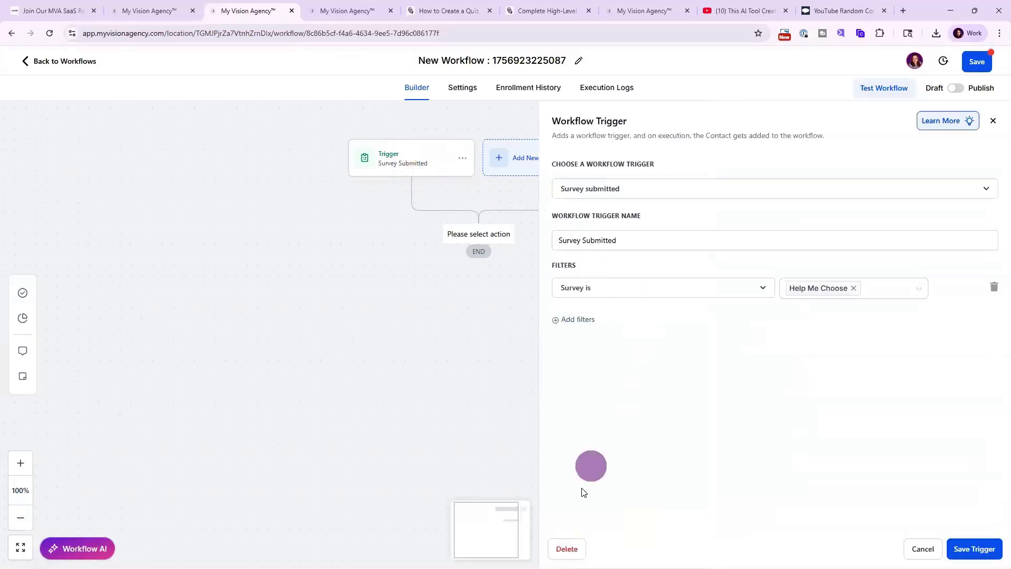
click(576, 546)
click(614, 340)
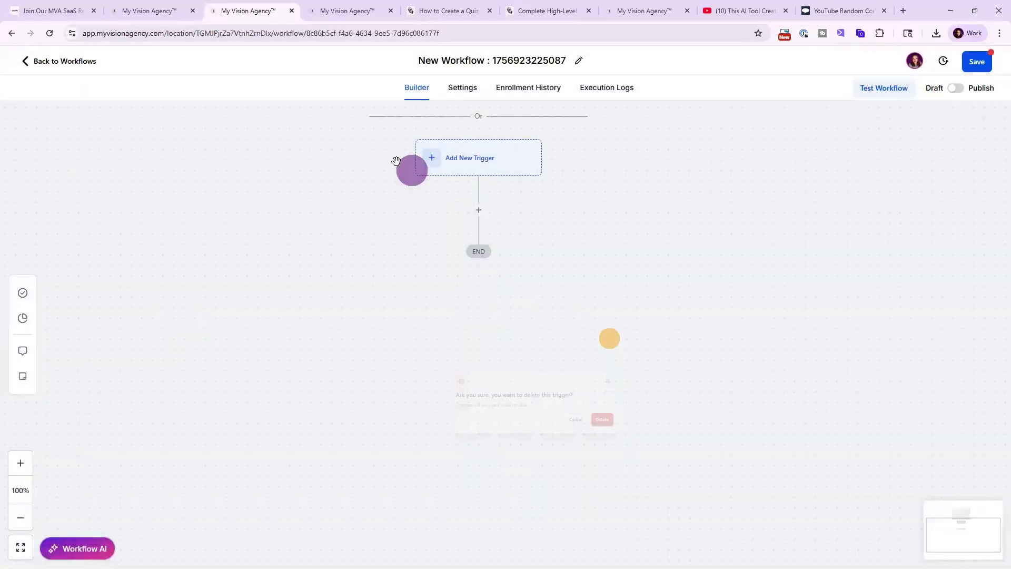
Add a Quiz Submitted trigger filtered so the Quiz Name is Quiz 0.
click(486, 152)
click(809, 161)
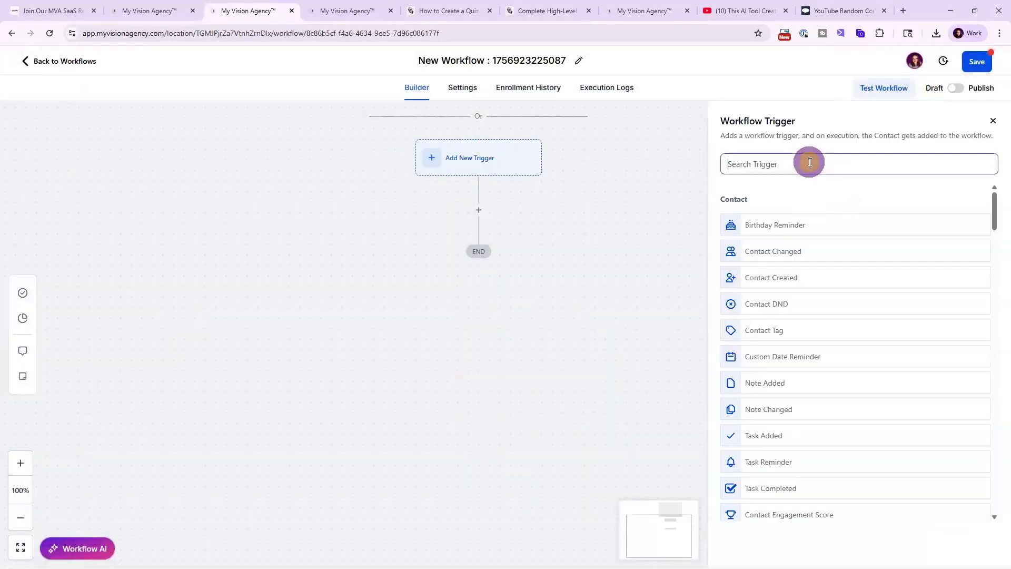
text(qyuiz)
key(BackSpace)
key(BackSpace)
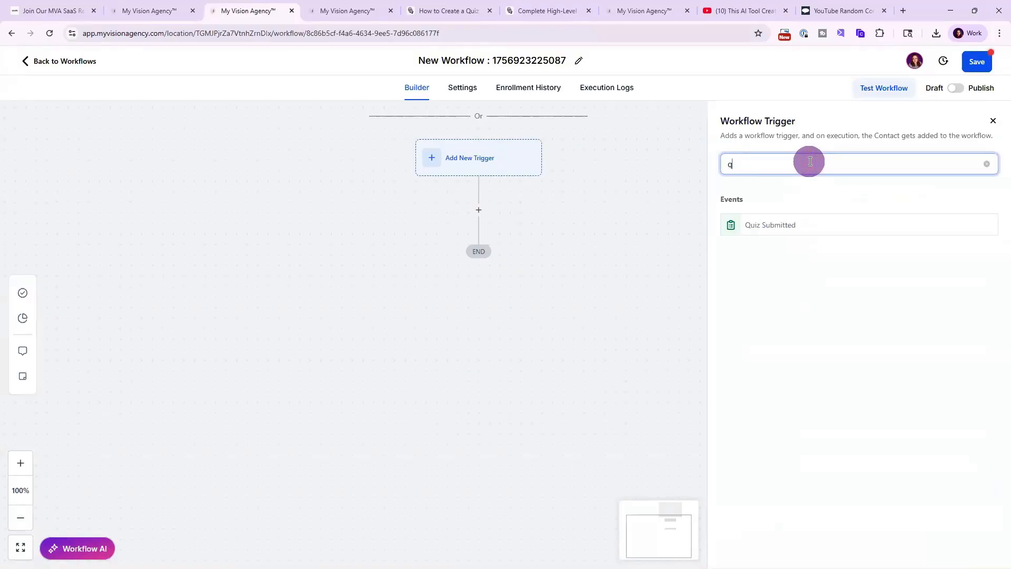
click(774, 225)
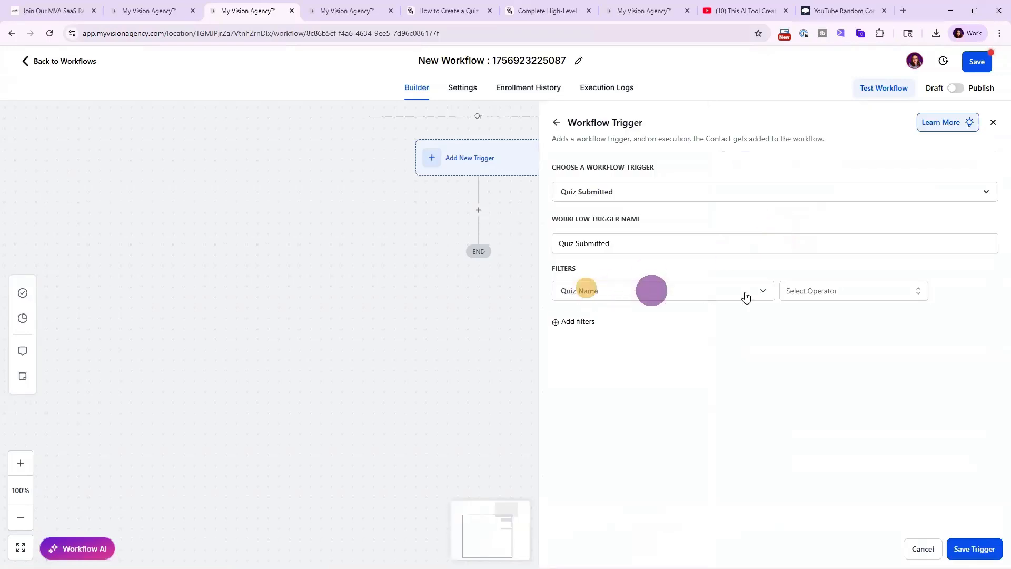
click(822, 289)
click(805, 315)
click(864, 291)
click(852, 342)
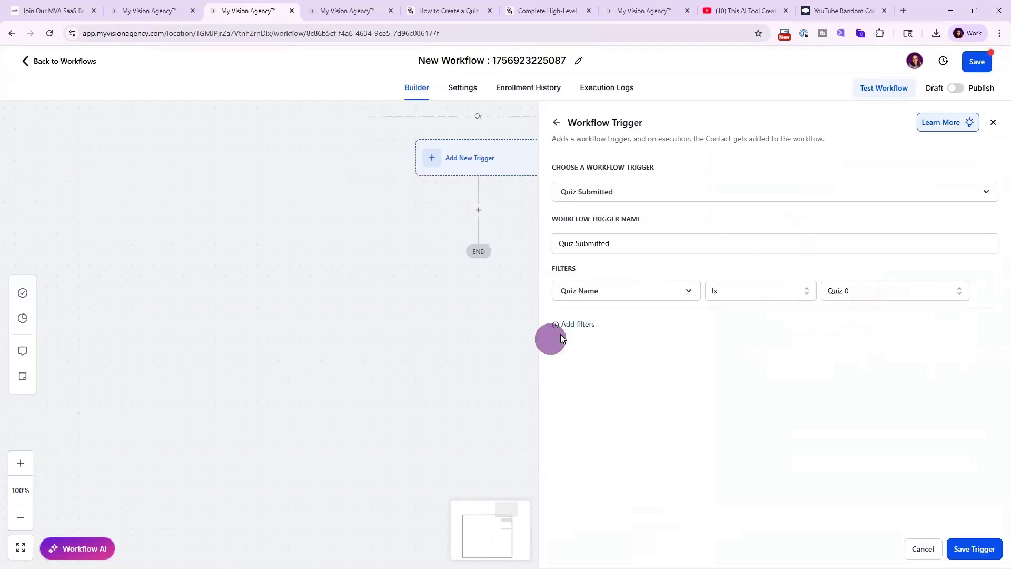
Add a second trigger filter where Free Community Score equals to 10.
click(573, 323)
click(606, 324)
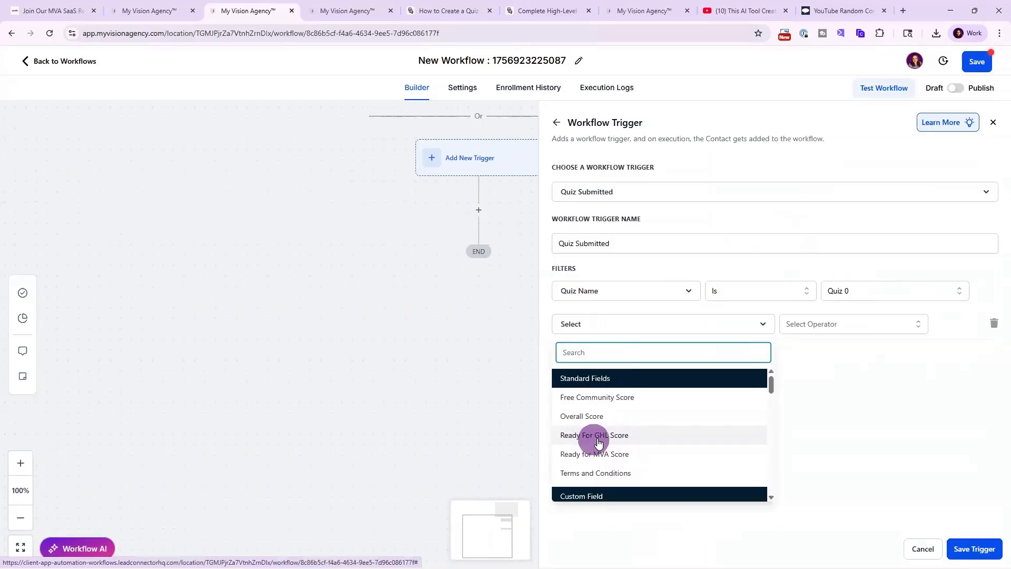
click(606, 398)
click(804, 329)
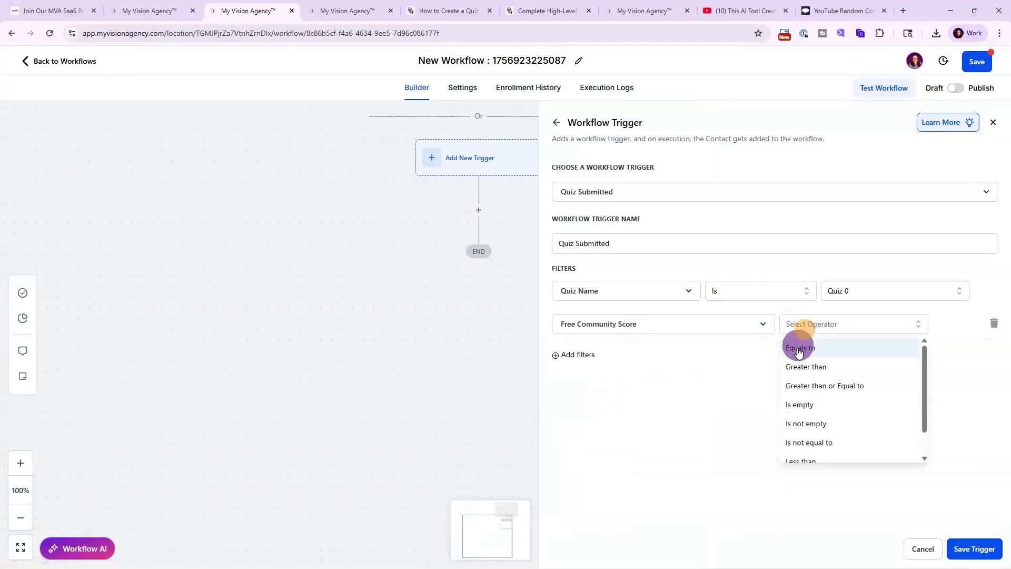
click(799, 349)
click(890, 324)
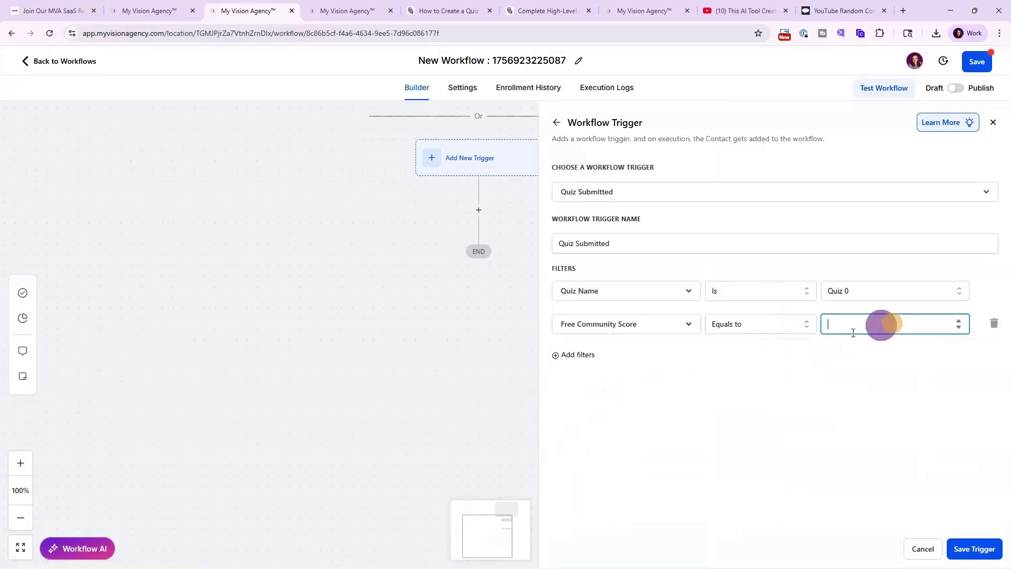
click(774, 329)
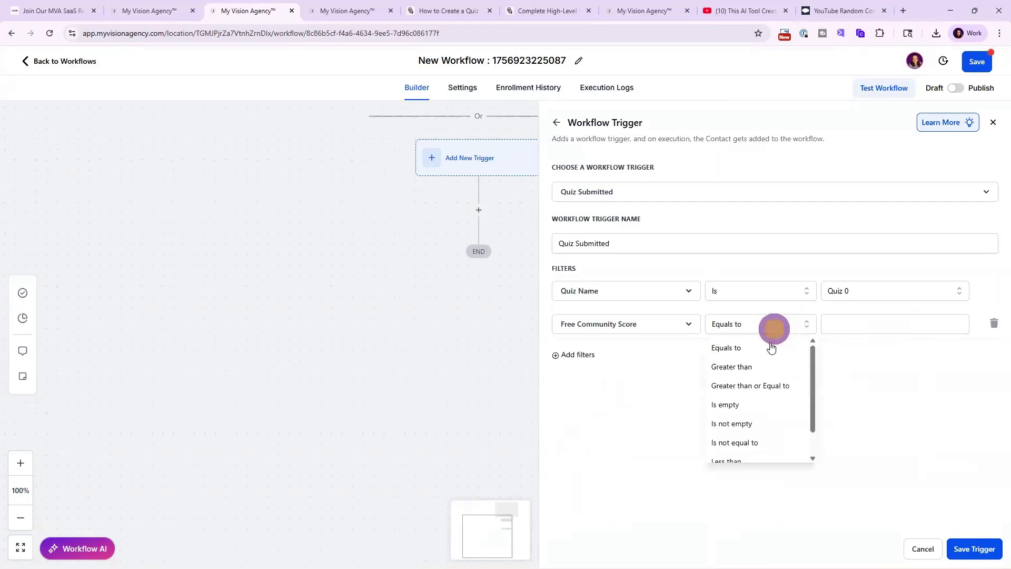
scroll(742, 426, down, 1)
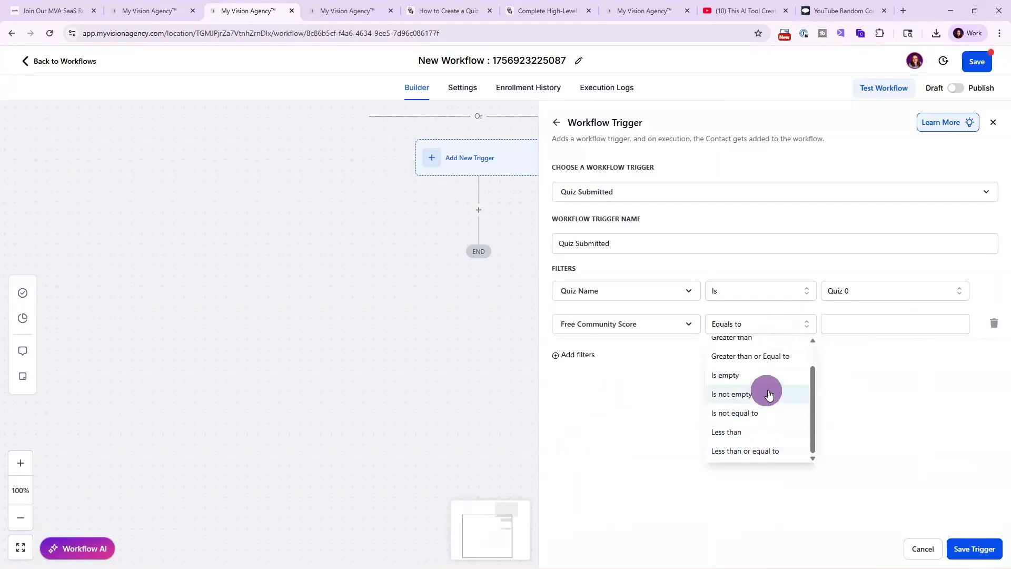
scroll(765, 391, up, 2)
click(851, 327)
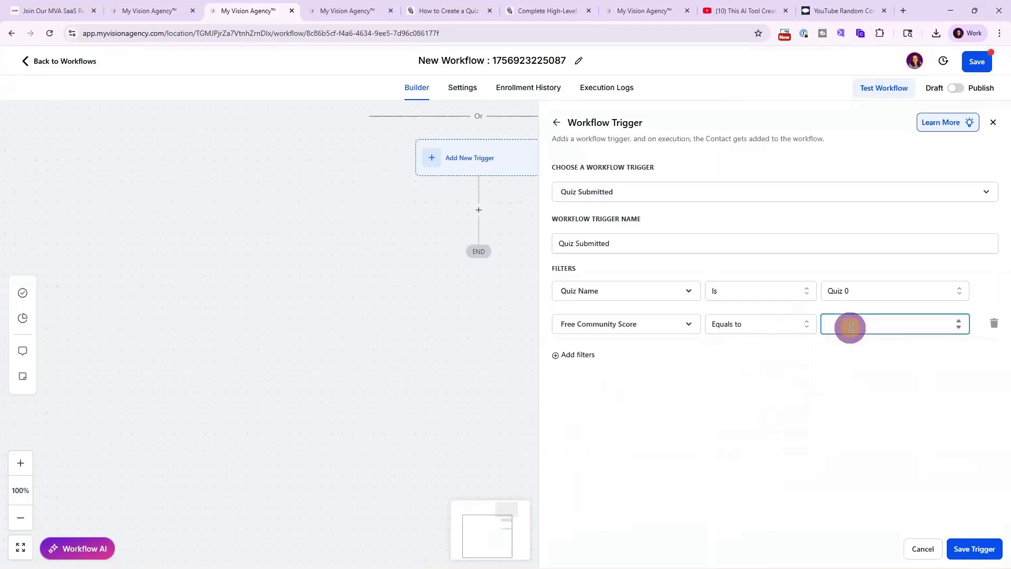
text(10)
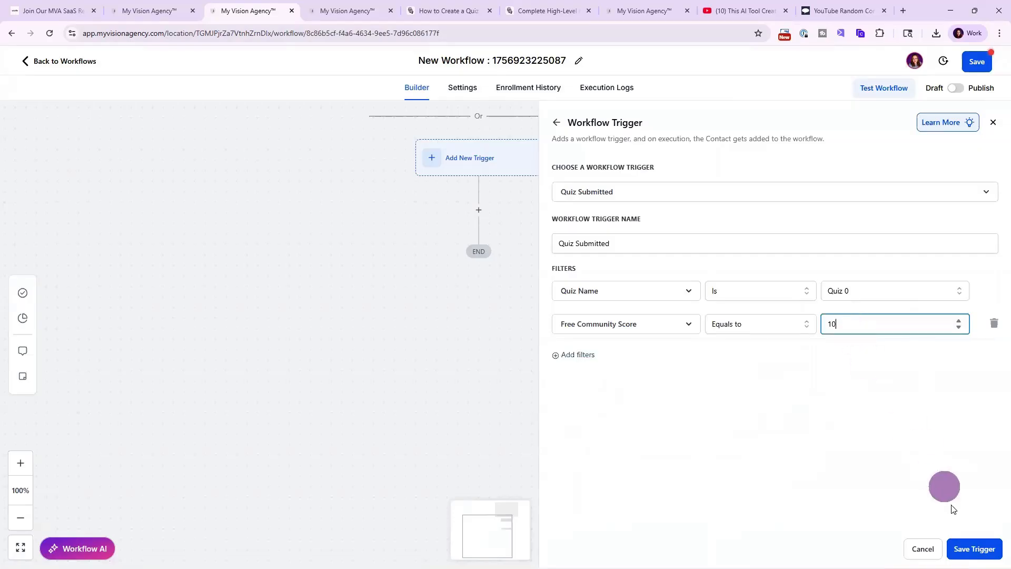
Save the Quiz Submitted trigger, then reopen it to review its filters and close it again.
click(974, 548)
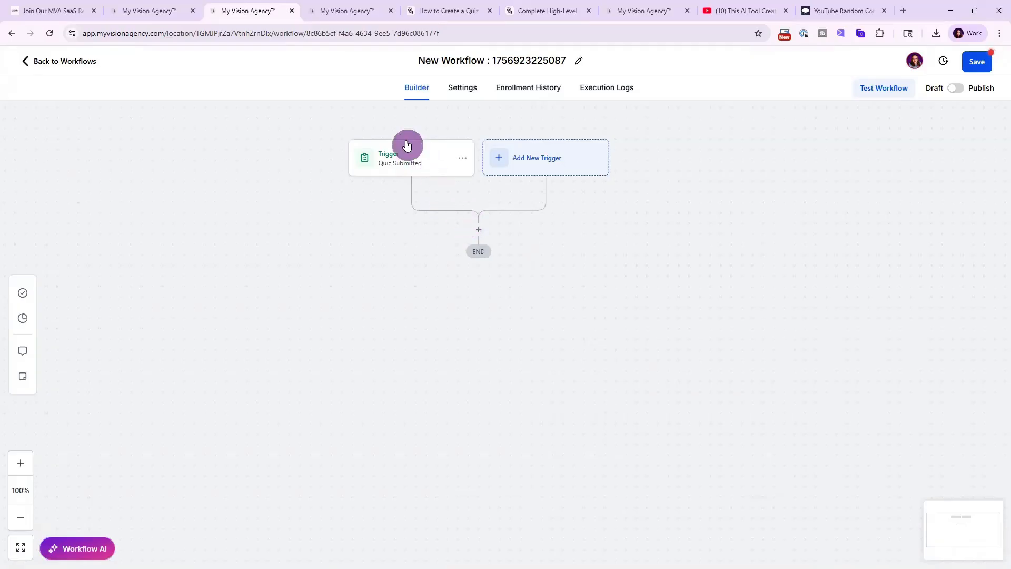
click(400, 156)
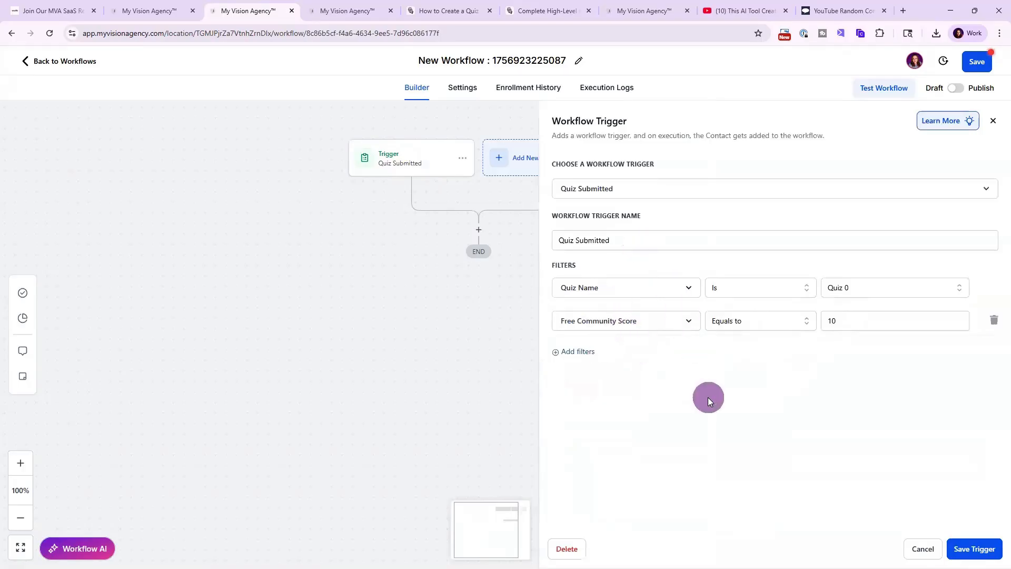
click(917, 548)
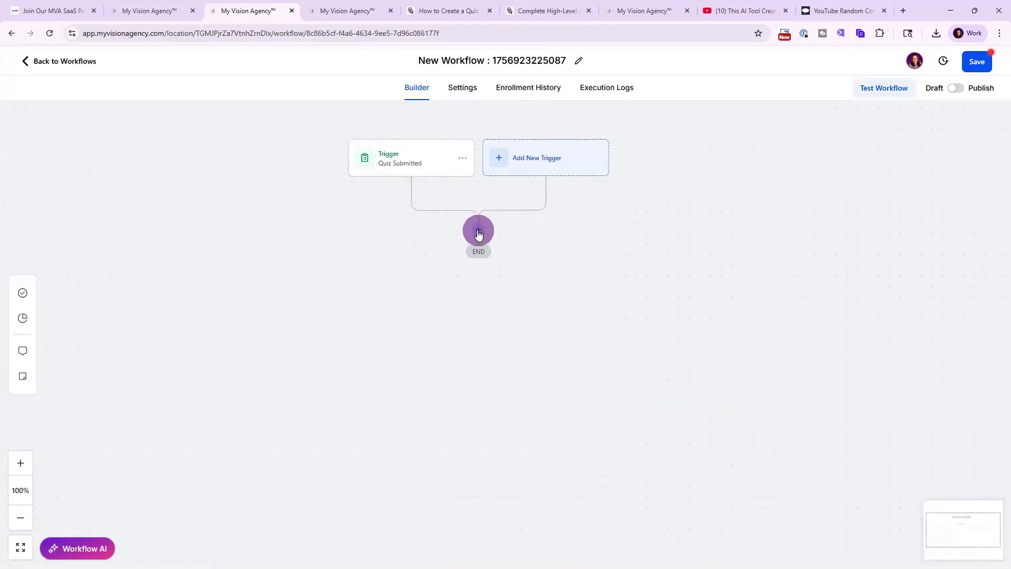
Try adding an If/Else condition whose branch checks that Workflow Trigger is a chosen value, then discard the unsaved action.
click(478, 232)
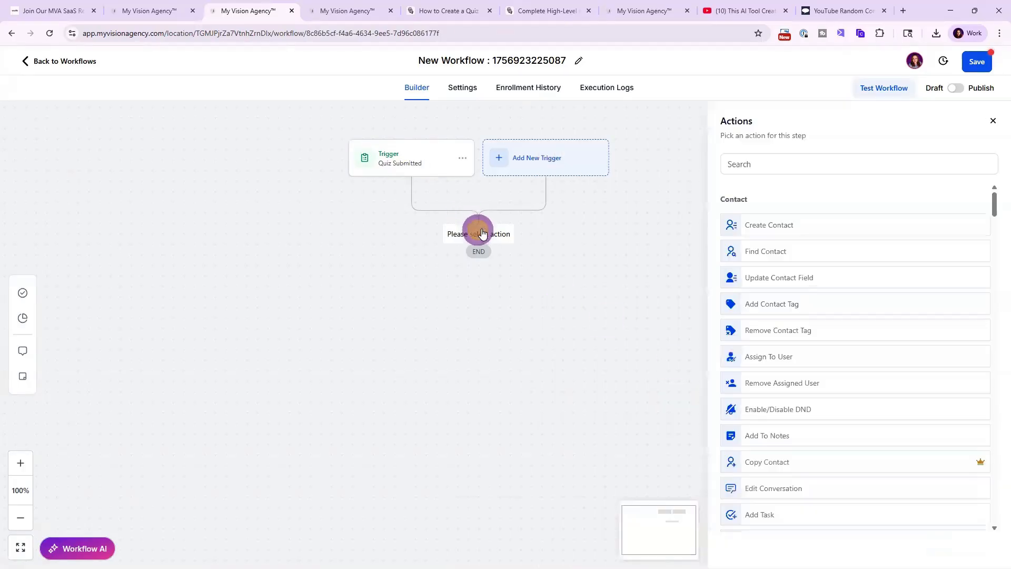
click(805, 167)
text(if)
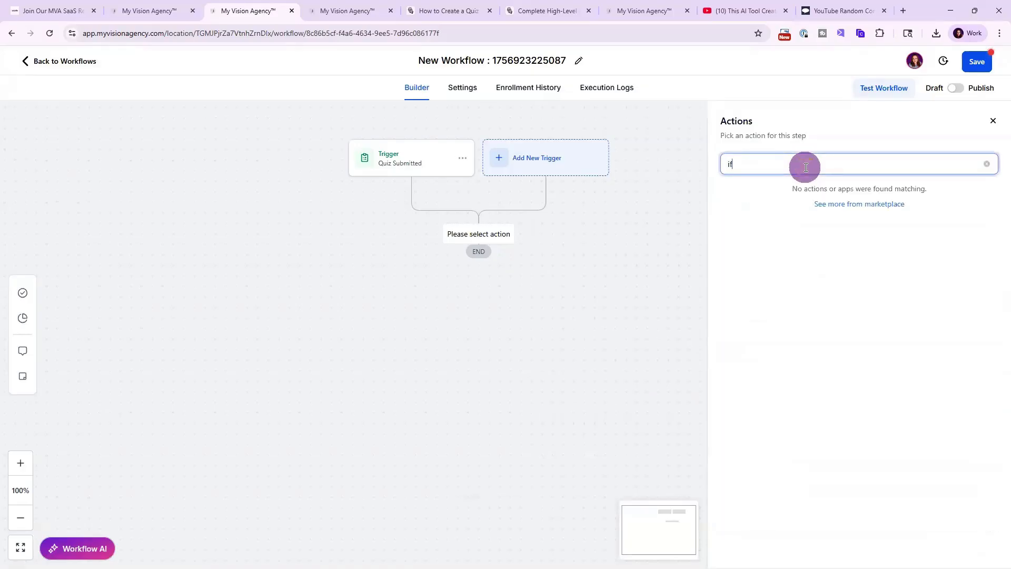
click(787, 227)
click(615, 319)
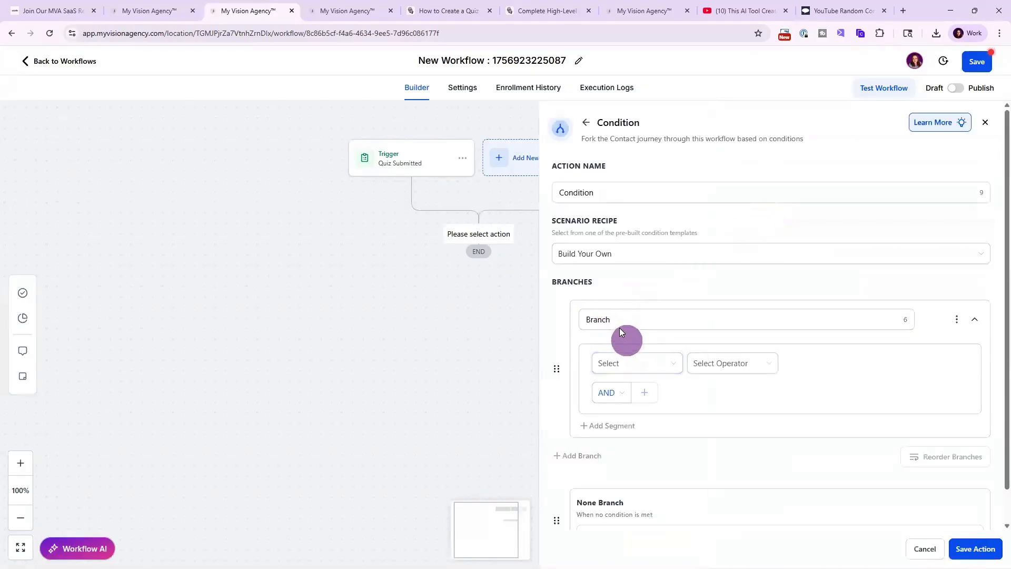
double_click(615, 319)
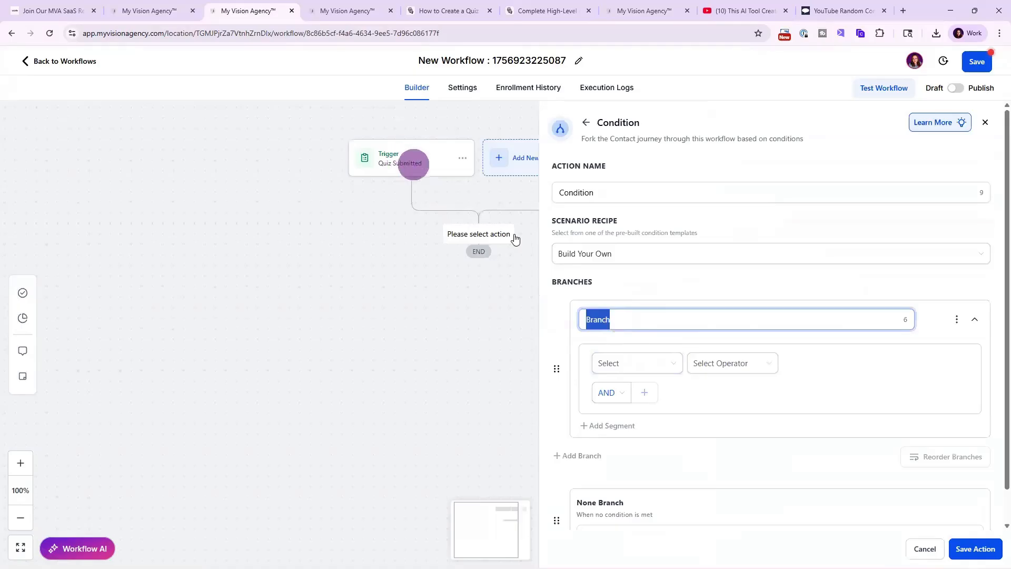
click(635, 363)
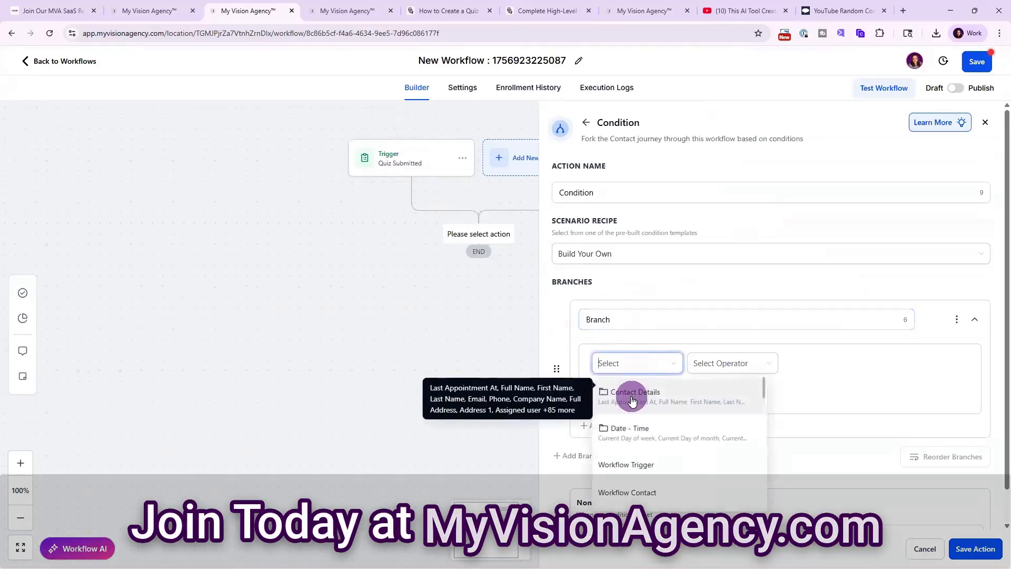
click(628, 465)
click(756, 365)
click(735, 388)
click(824, 363)
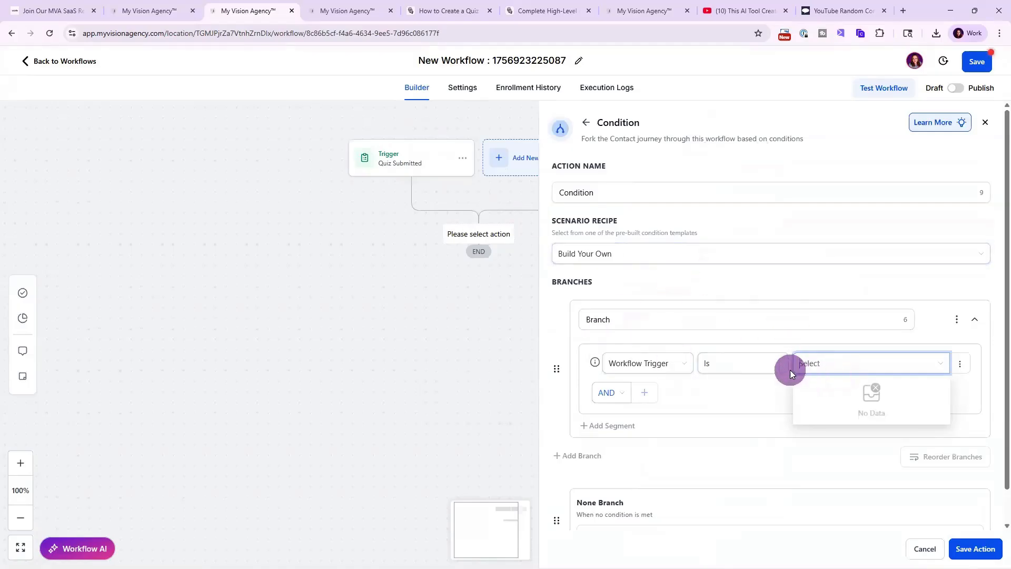
click(415, 163)
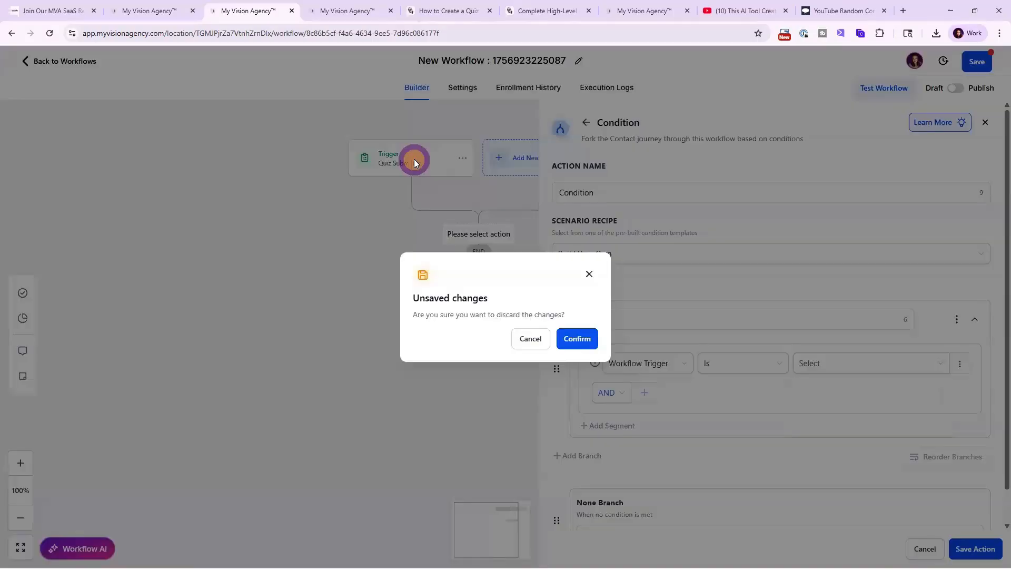
click(582, 339)
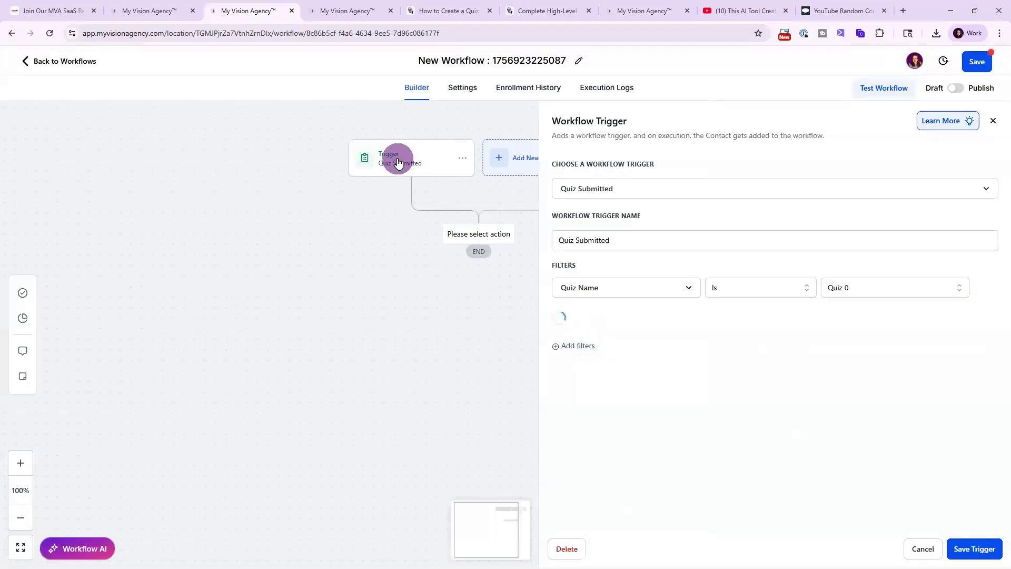
Open the second trigger filter's field list and browse the available score fields.
click(626, 326)
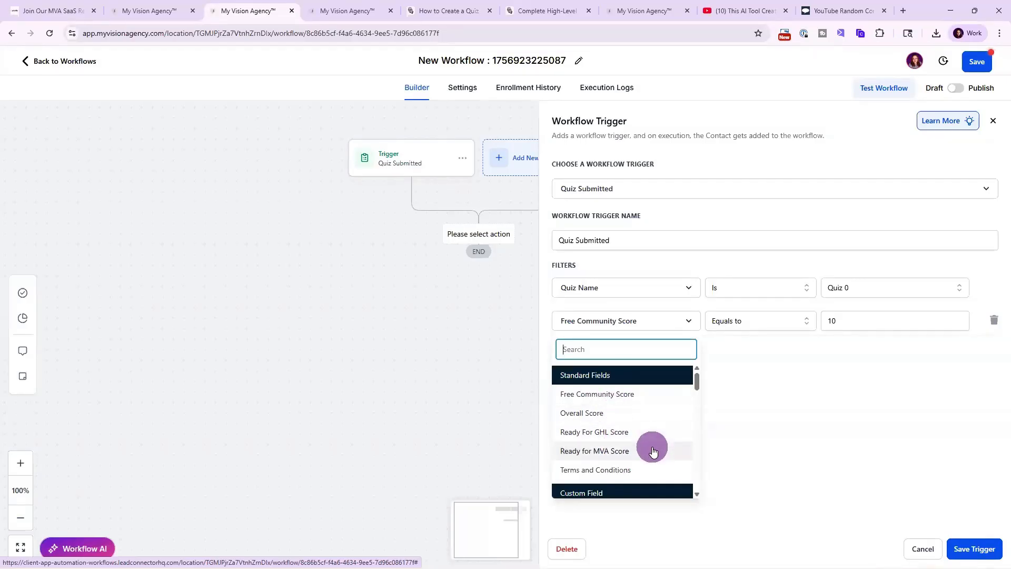
scroll(653, 450, down, 2)
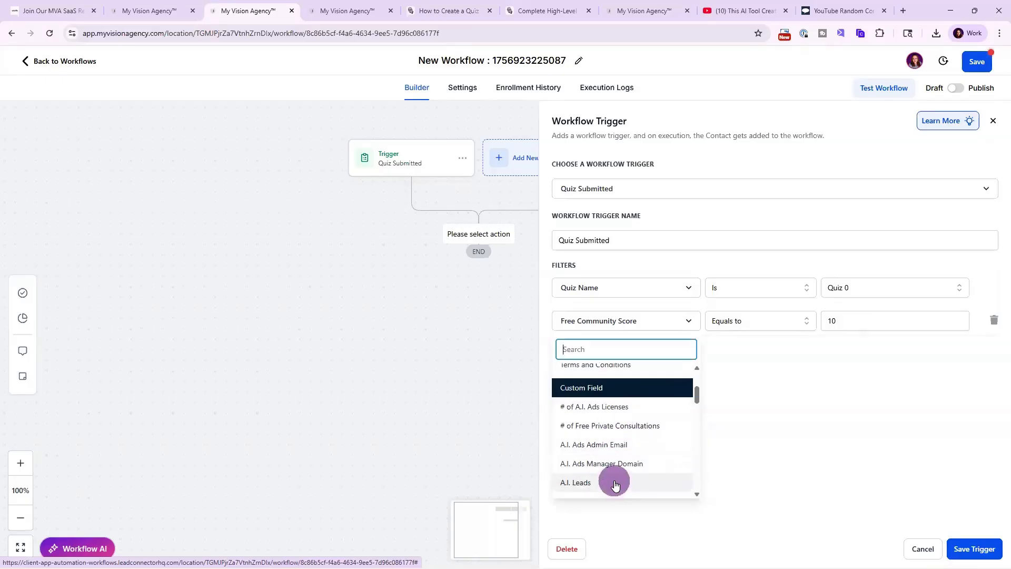
scroll(619, 437, up, 3)
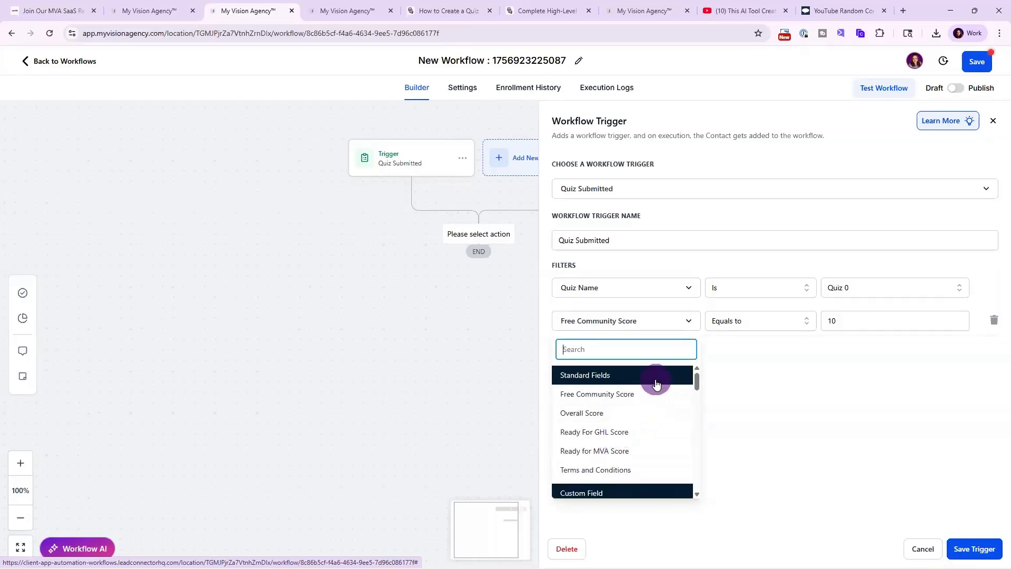